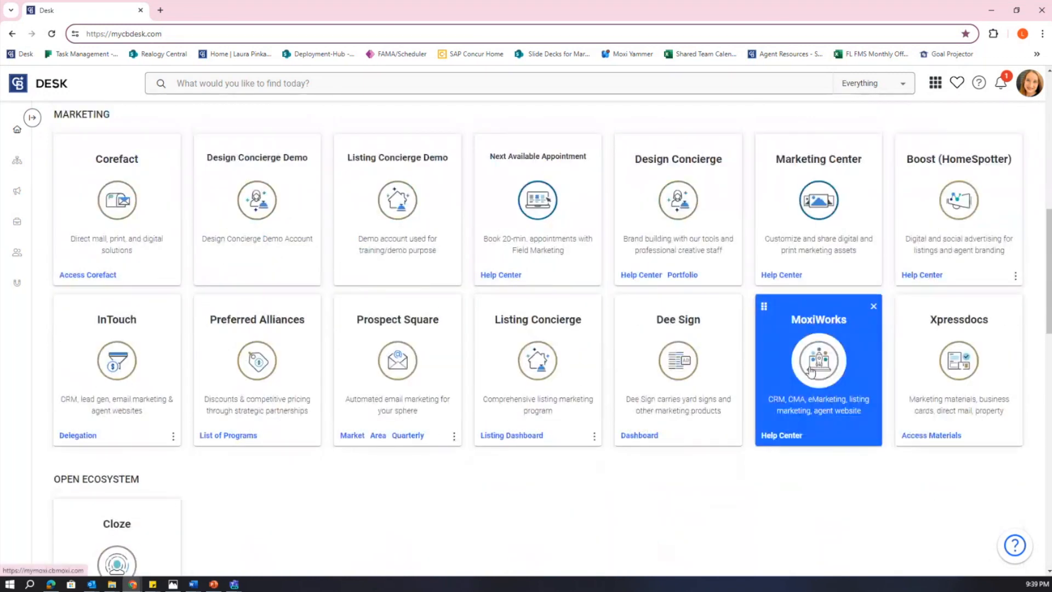
Launch MoxiWorks from the marketing tools tile and choose My Website to begin site setup.
left_click(811, 372)
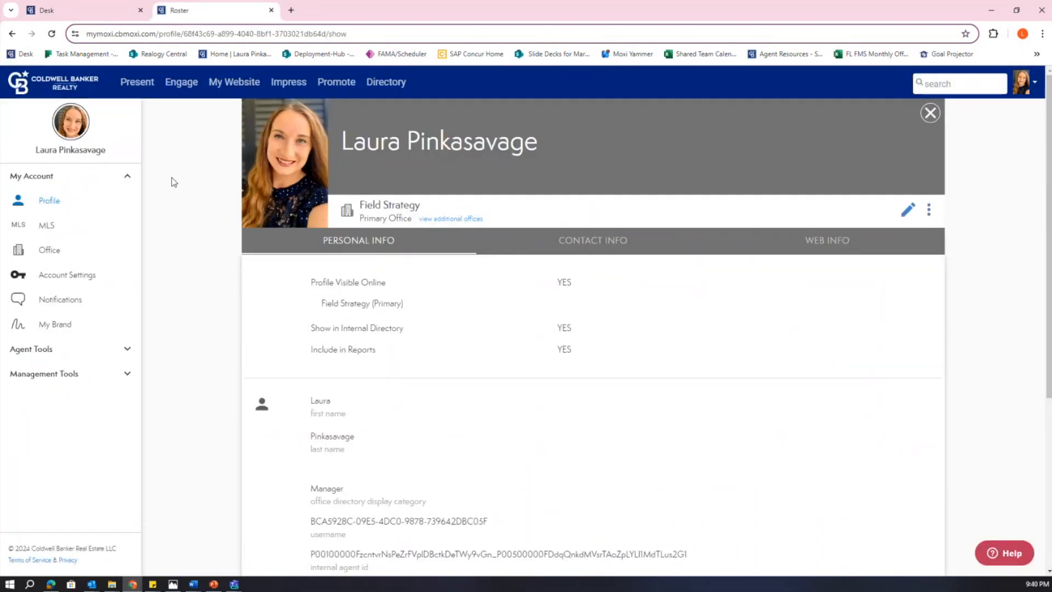
left_click(228, 90)
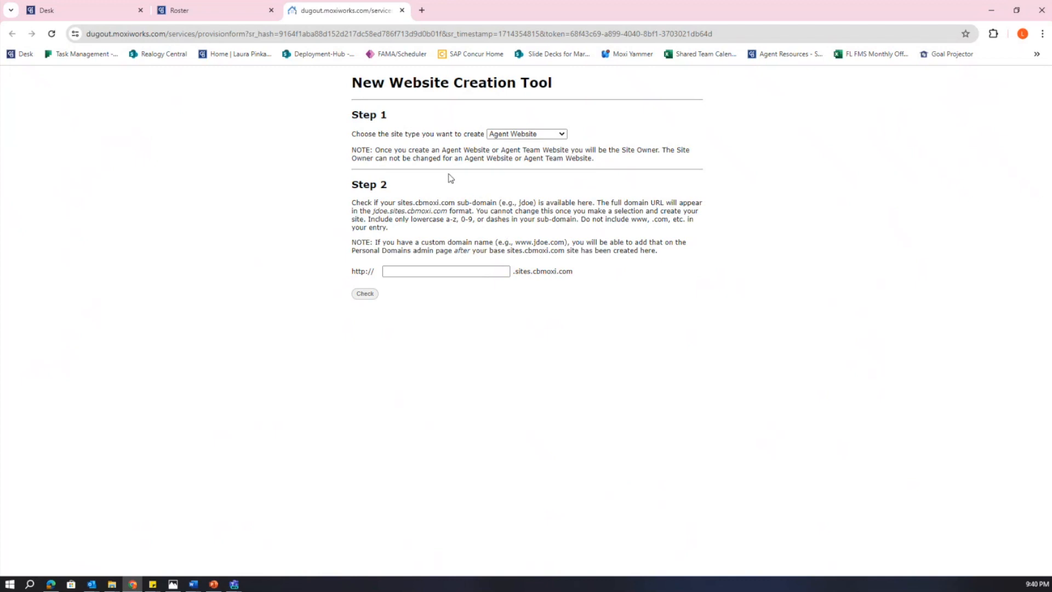
double_click(353, 82)
left_click_drag(407, 85, 564, 86)
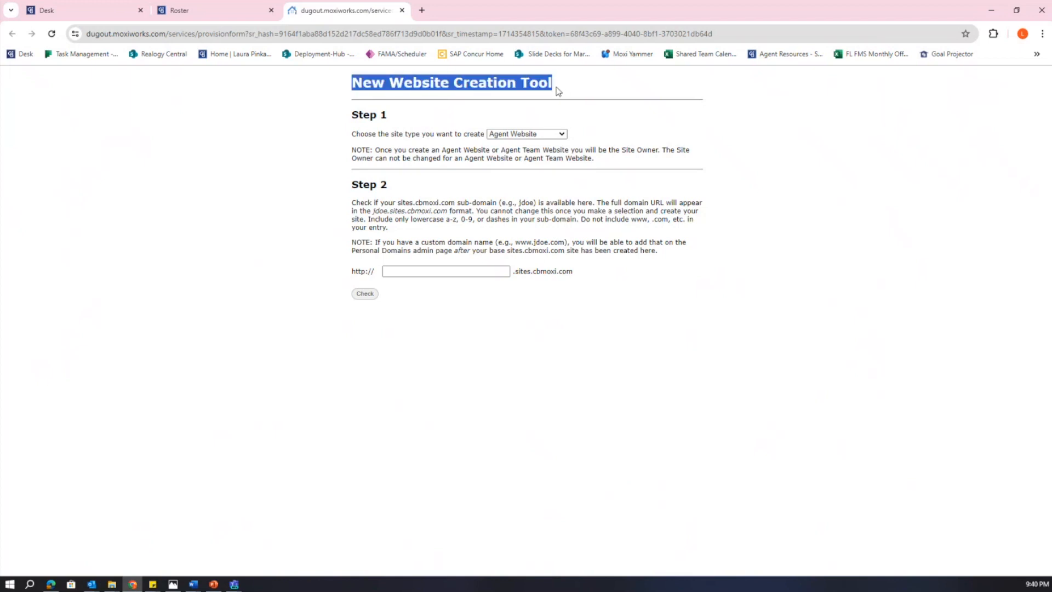
left_click(558, 90)
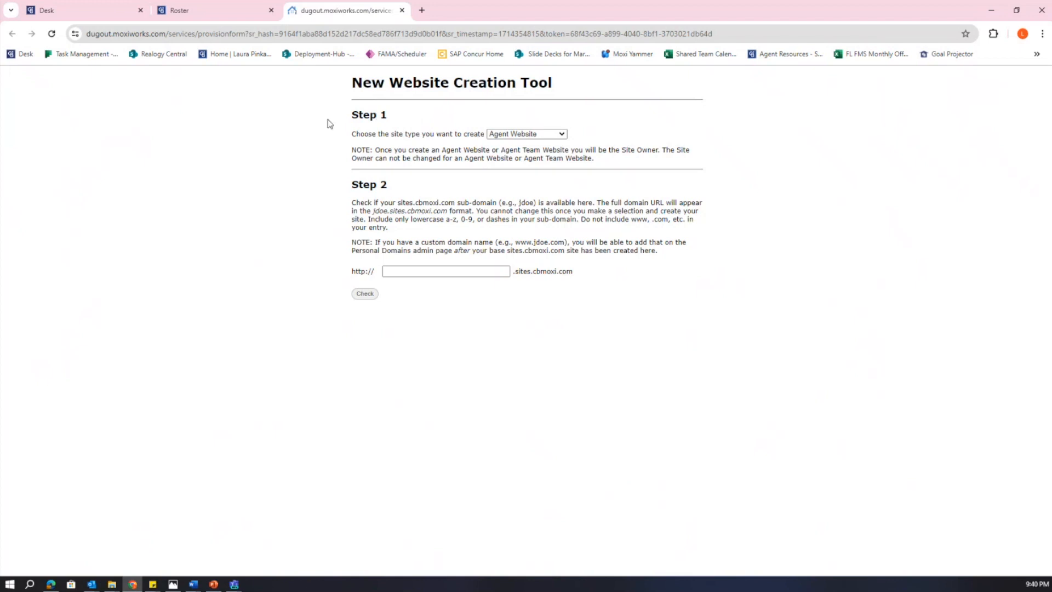
left_click(561, 134)
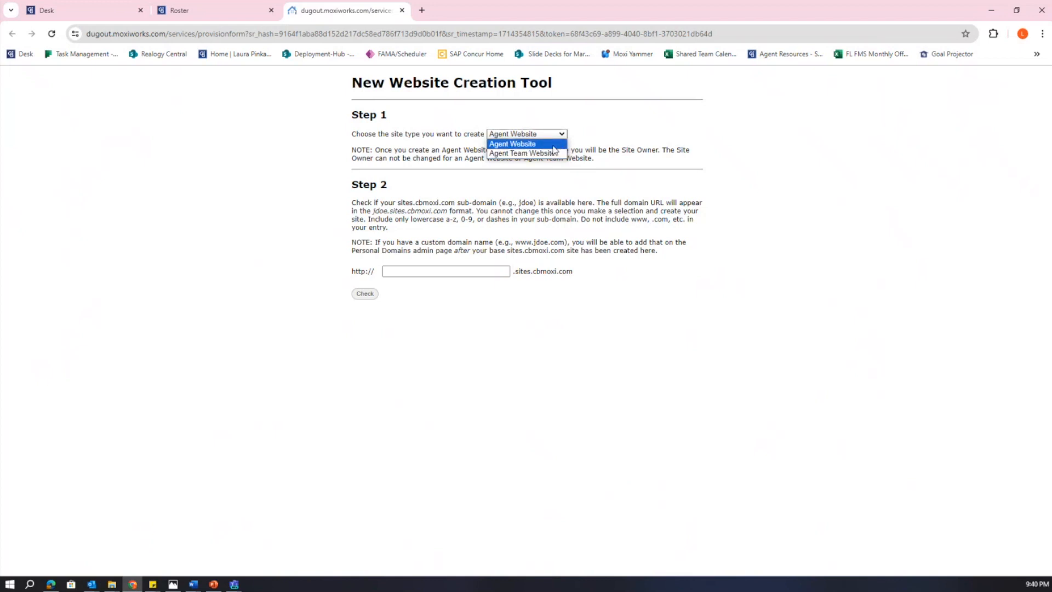
left_click(553, 146)
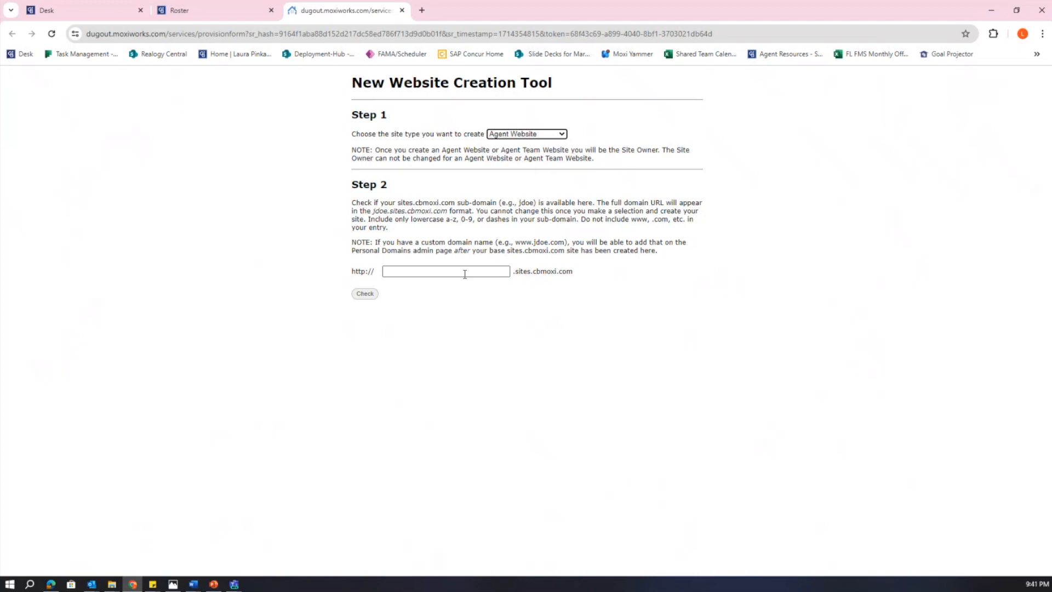
left_click_drag(448, 211, 376, 212)
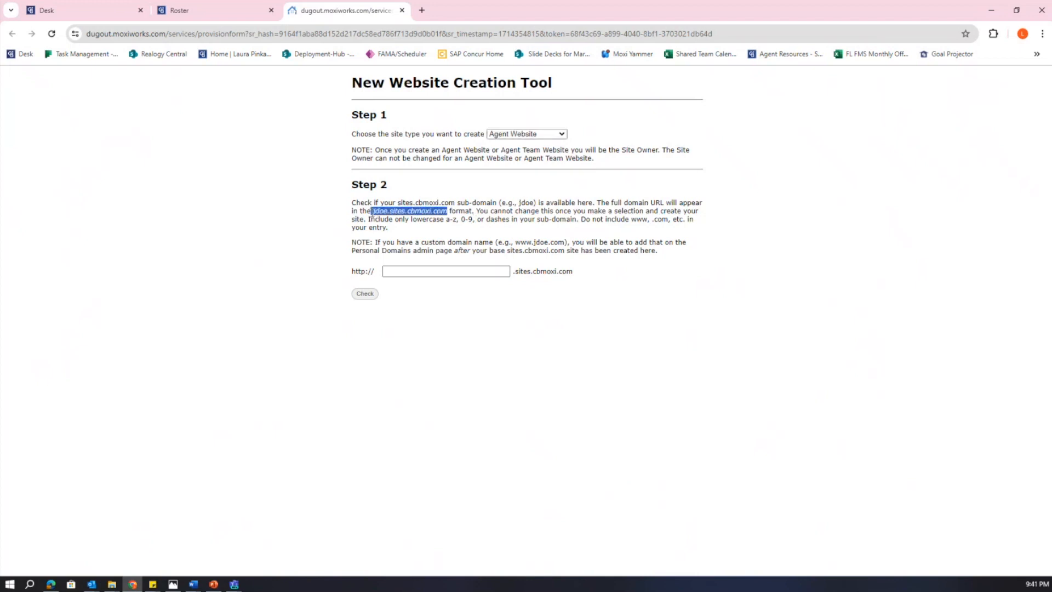
left_click(389, 212)
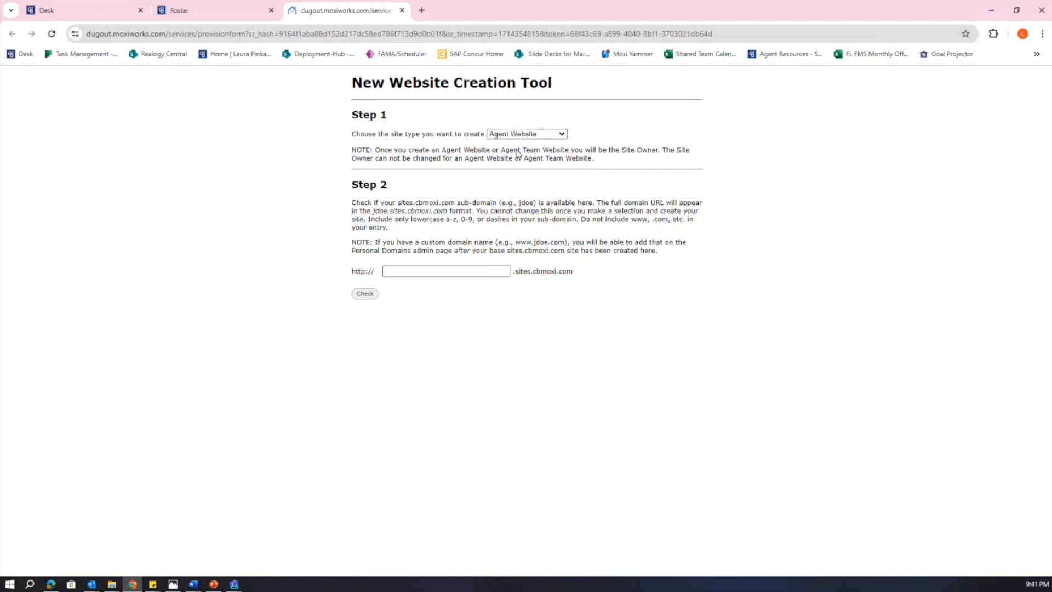
left_click_drag(370, 219, 482, 221)
left_click(483, 222)
left_click(456, 273)
left_click(454, 224)
left_click_drag(497, 242, 504, 242)
left_click(574, 238)
Enter the sub-domain 'laurapinkasavage' and check whether it is available.
left_click(447, 275)
type("laura")
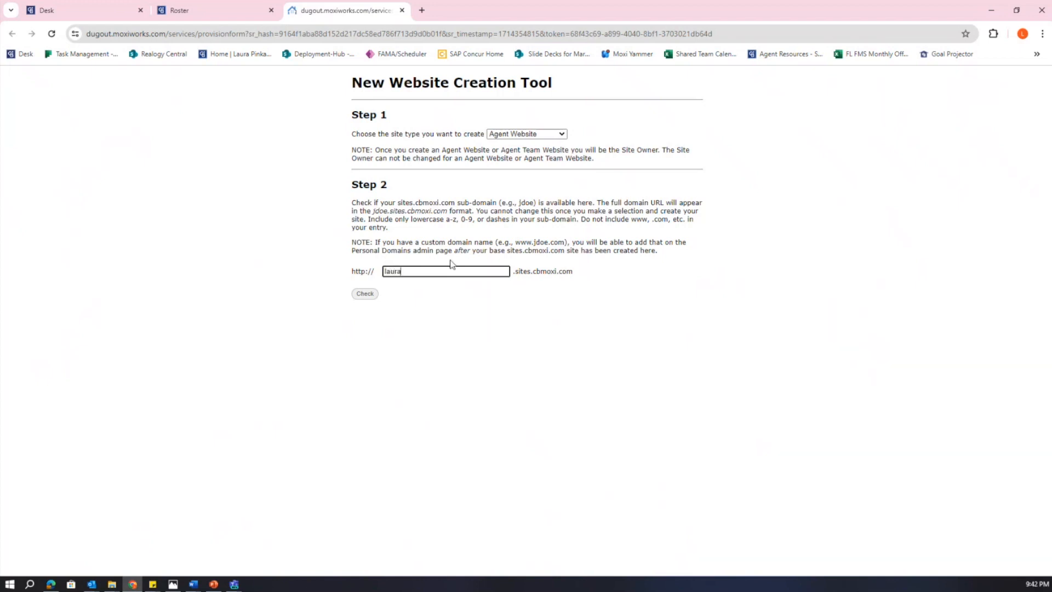
type("pinkasavage")
left_click(364, 293)
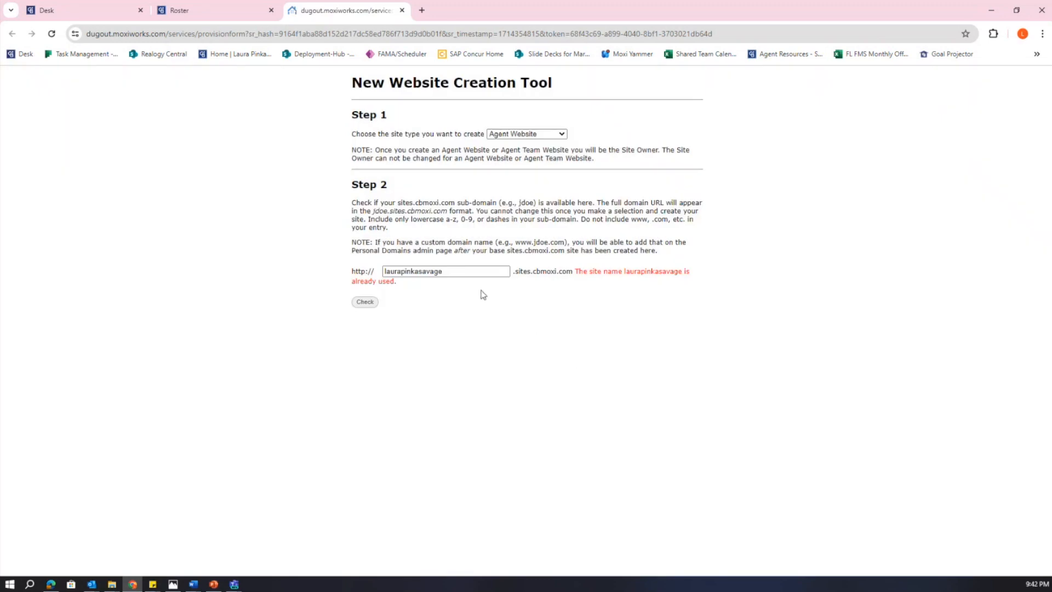
Insert an extra 'a' into the taken sub-domain, recheck it, and submit the available address.
left_click_drag(469, 273, 326, 270)
left_click(478, 283)
left_click_drag(435, 271, 335, 280)
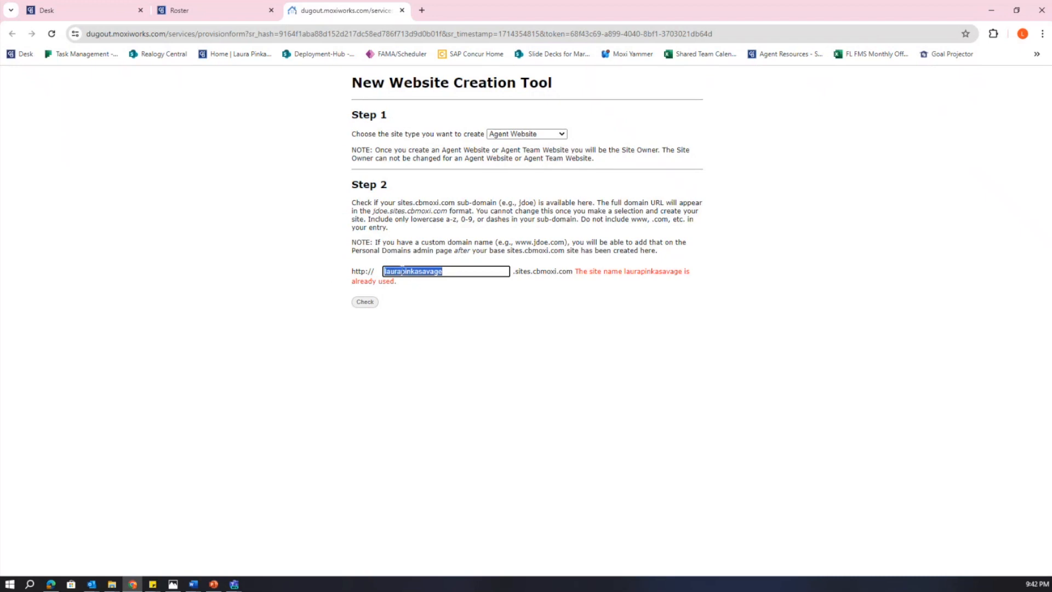
left_click(453, 275)
left_click(404, 272)
type("a")
left_click(364, 294)
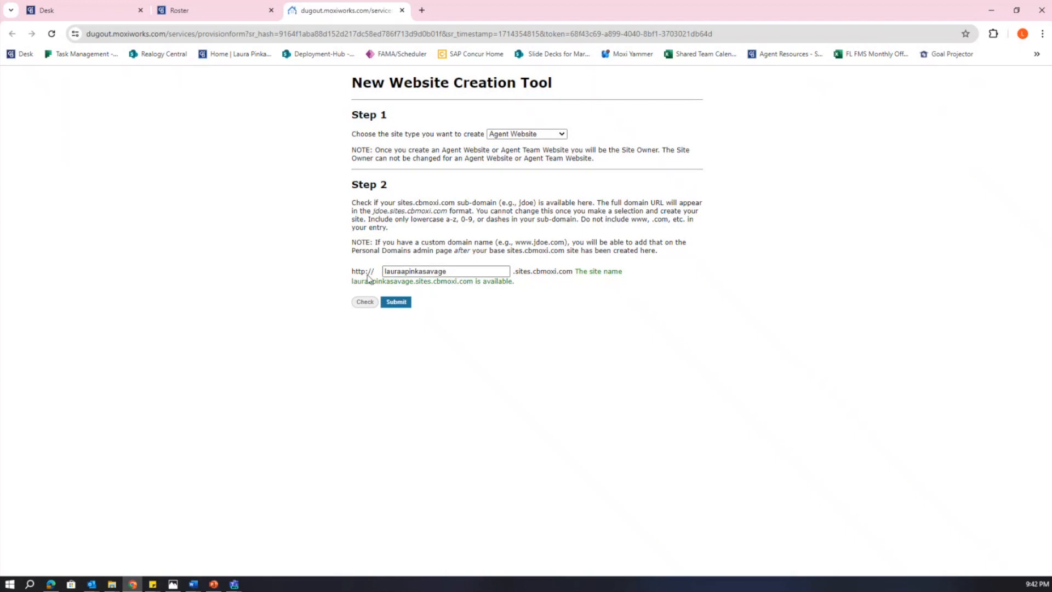
double_click(355, 282)
left_click(528, 292)
left_click(400, 303)
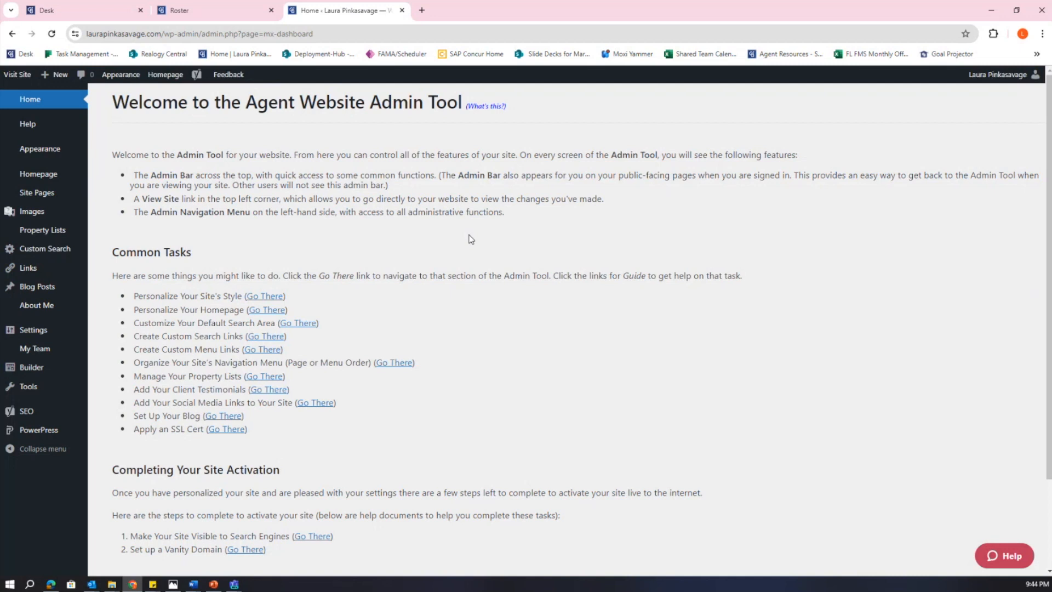
Visit the live site, scroll its 'Find your dream home' homepage, then return to the admin tab.
left_click(20, 79)
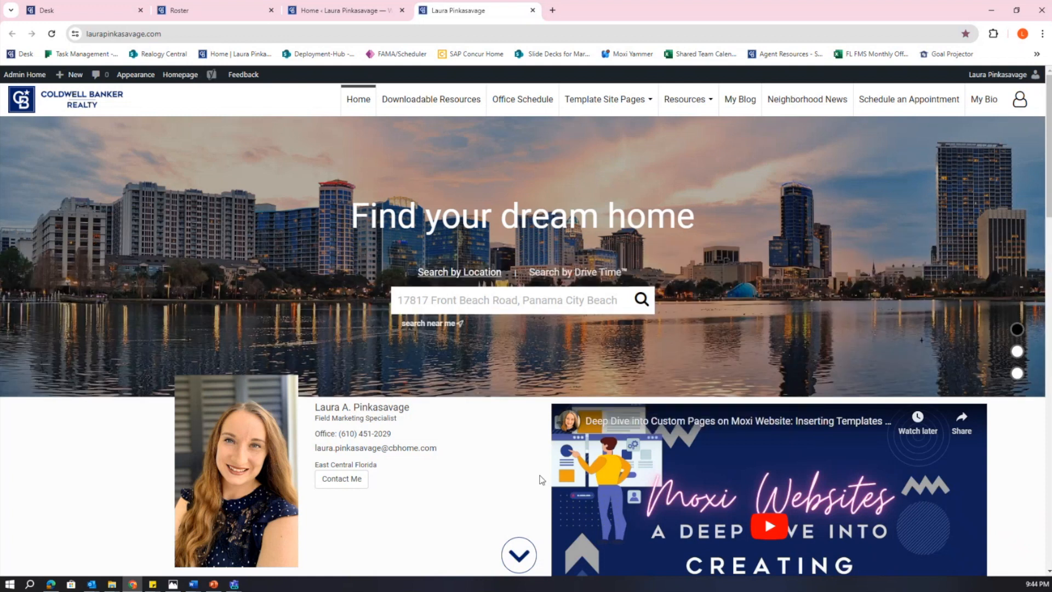
scroll(500, 460, "down", 1)
scroll(500, 458, "down", 2)
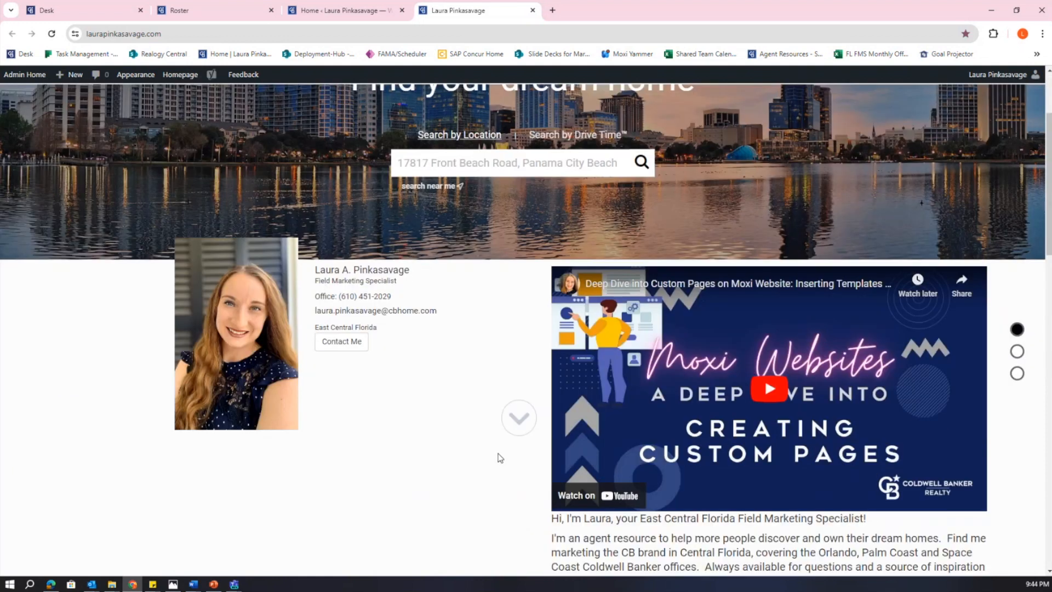
scroll(500, 458, "up", 3)
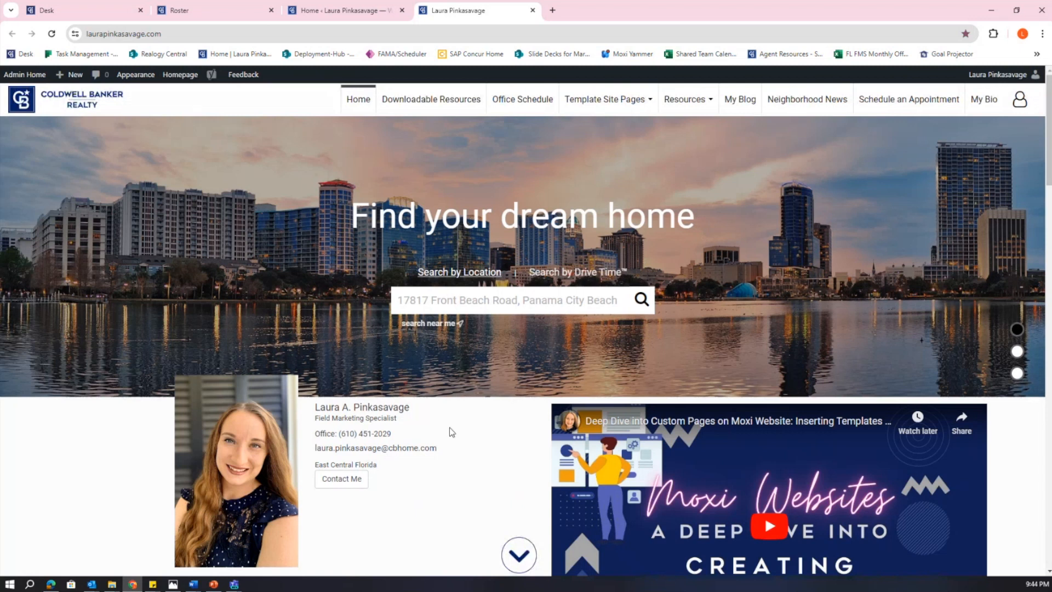
scroll(457, 437, "down", 1)
scroll(458, 437, "up", 1)
scroll(453, 335, "down", 5)
scroll(383, 165, "up", 5)
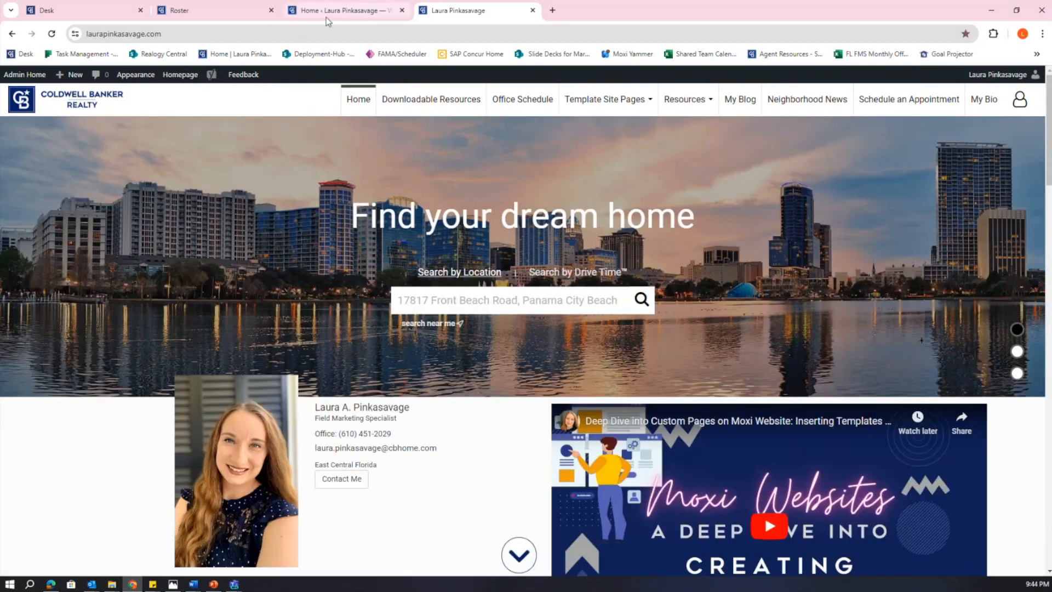
left_click(326, 18)
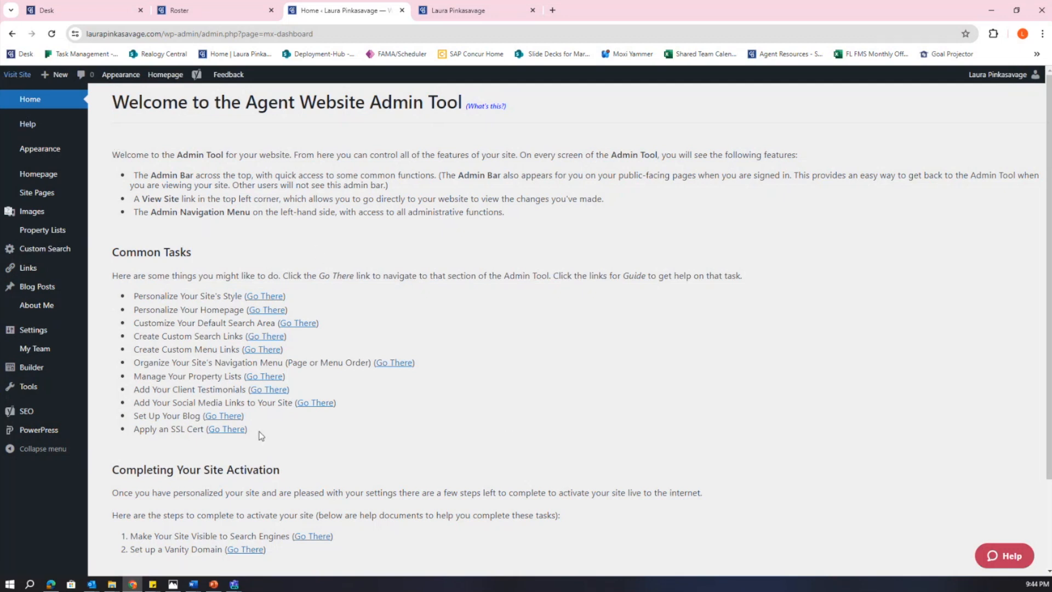
scroll(478, 415, "down", 2)
scroll(479, 415, "up", 2)
left_click_drag(134, 297, 243, 295)
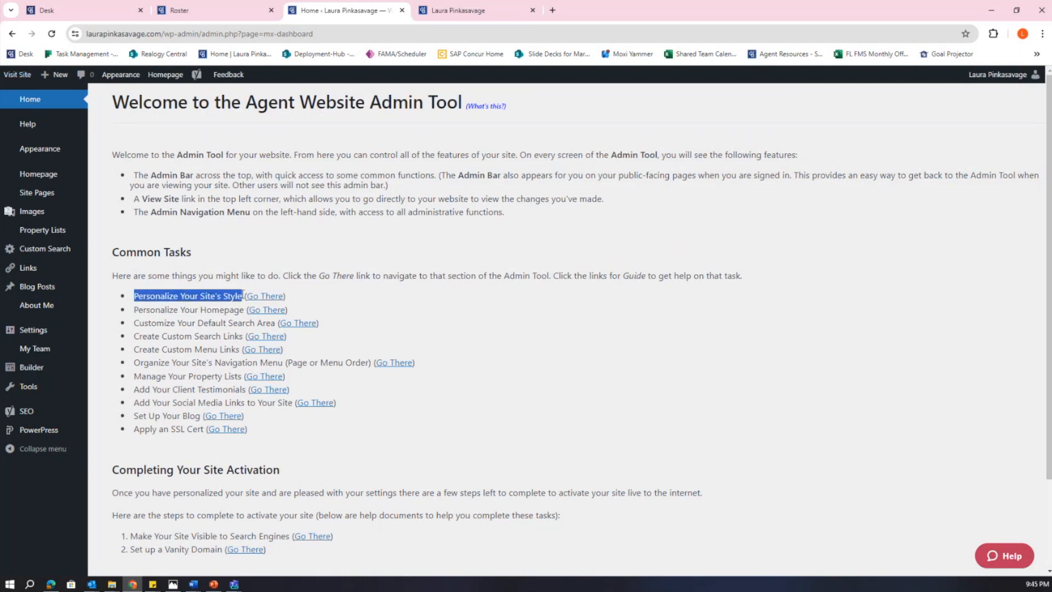
left_click_drag(138, 310, 241, 311)
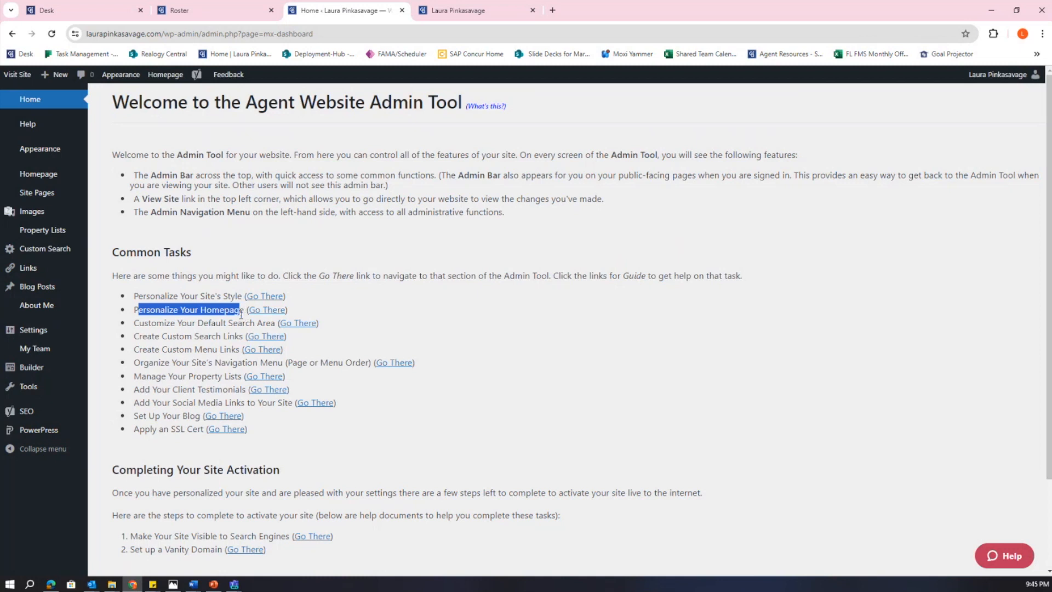
left_click(235, 314)
left_click_drag(135, 323, 275, 323)
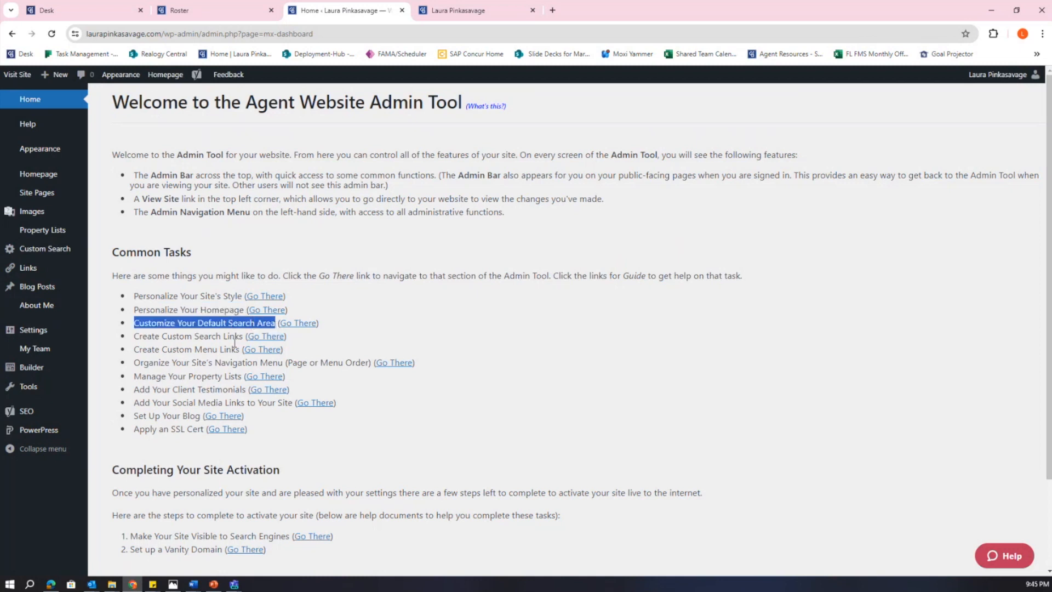
left_click(192, 454)
scroll(154, 439, "down", 2)
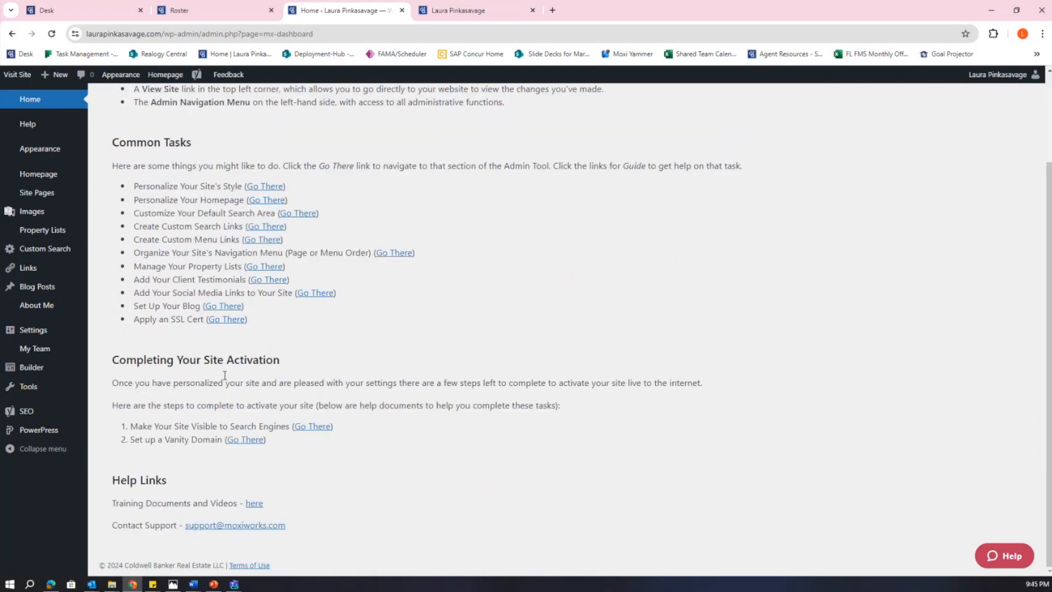
left_click_drag(113, 363, 312, 366)
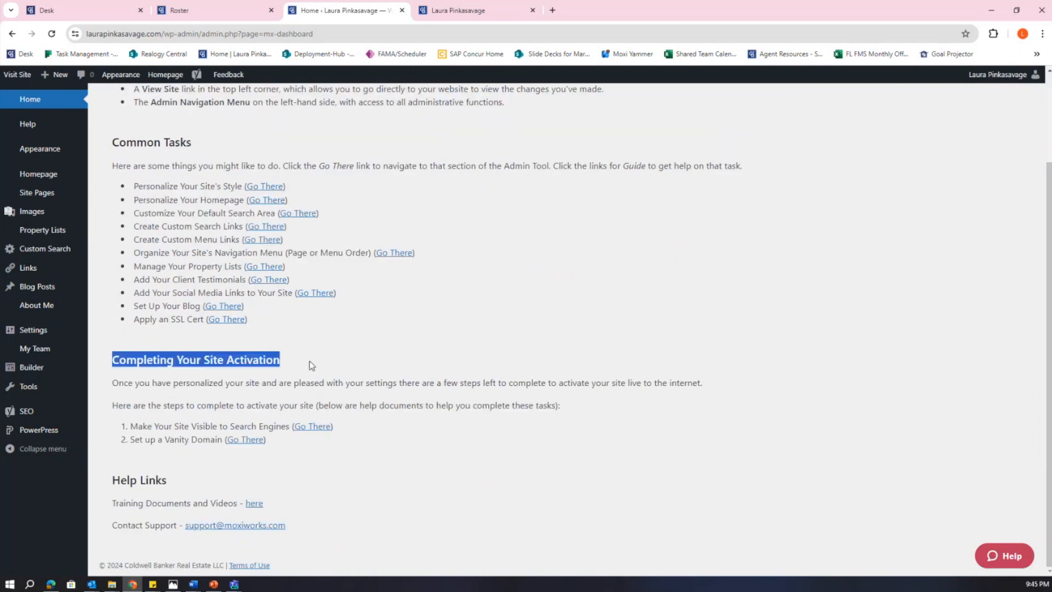
left_click(296, 369)
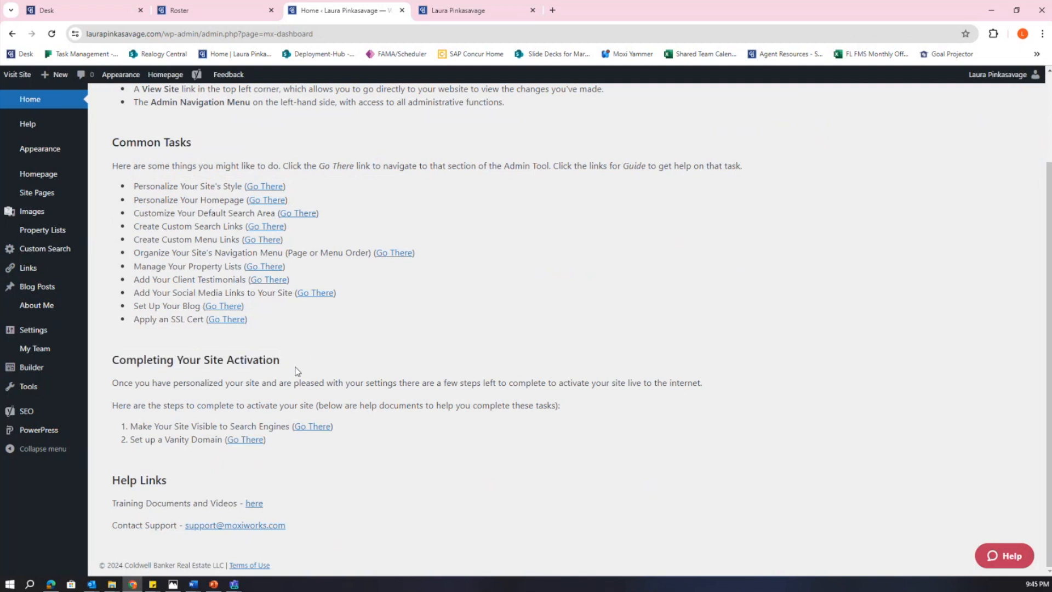
left_click_drag(129, 431, 287, 425)
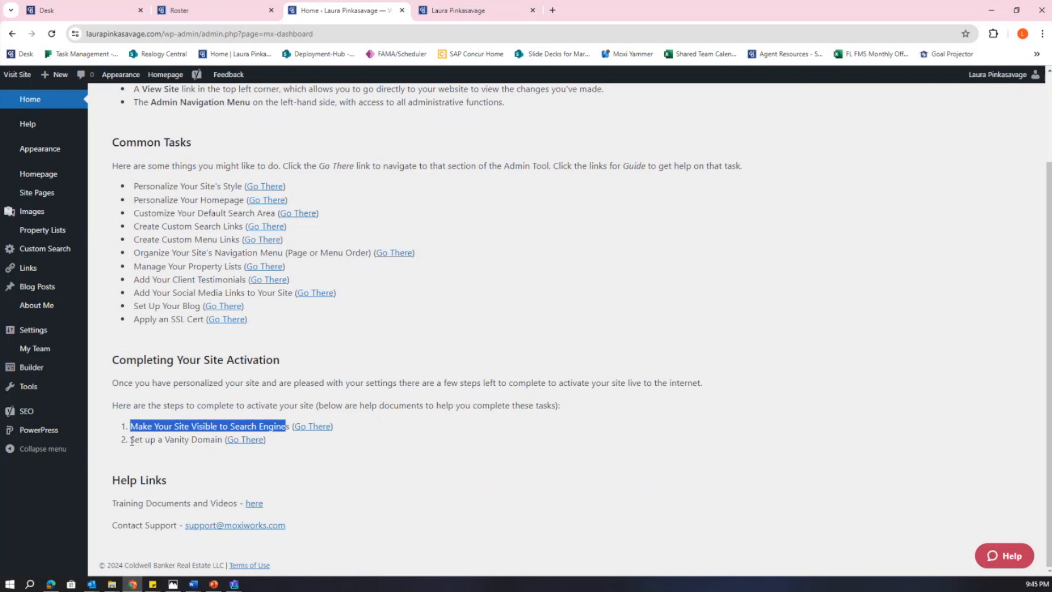
left_click_drag(131, 439, 218, 456)
left_click(331, 461)
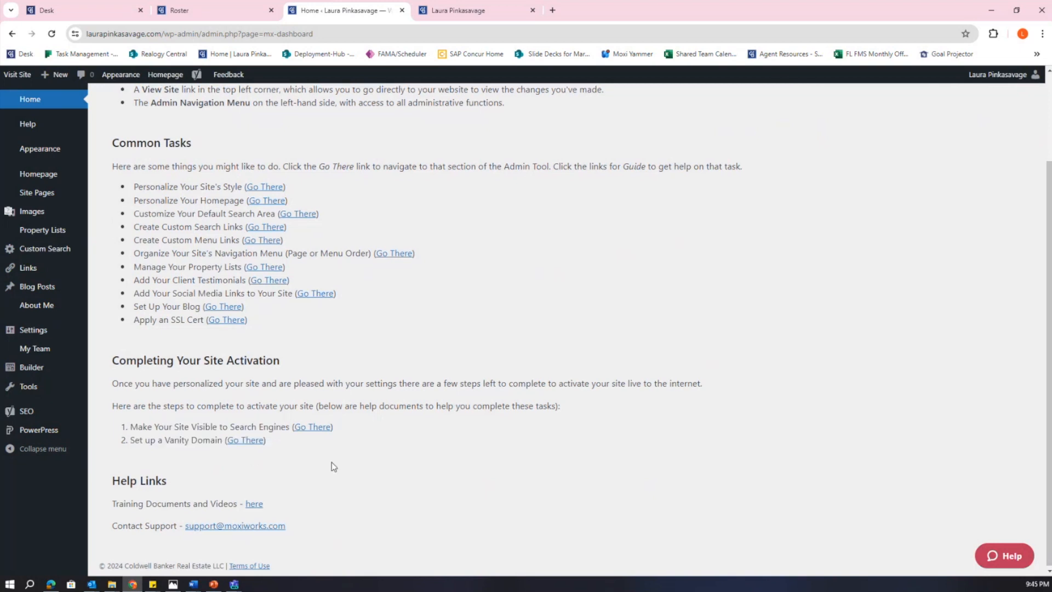
scroll(331, 462, "up", 2)
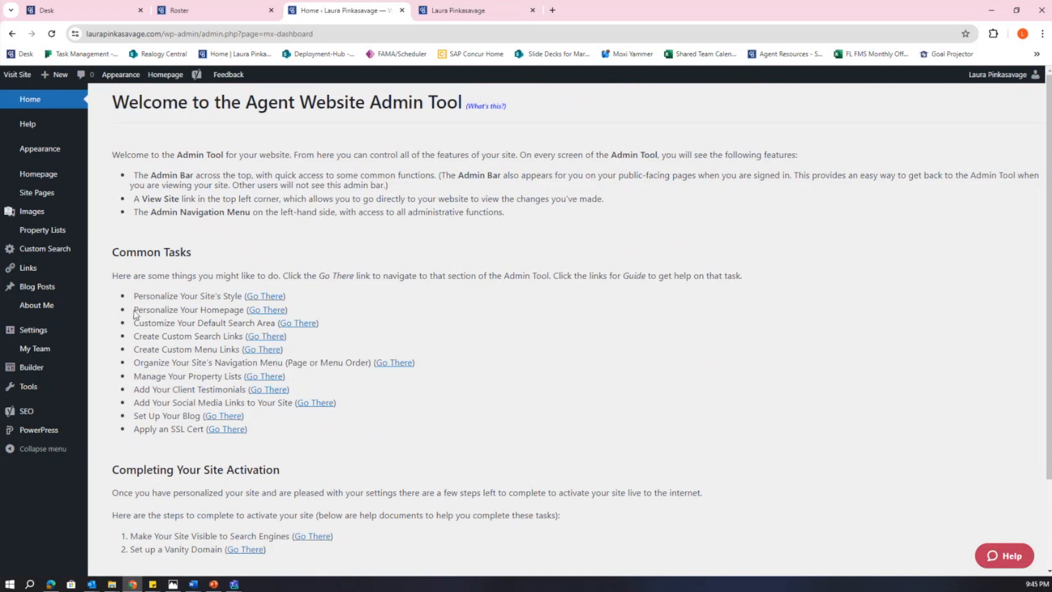
left_click_drag(134, 310, 291, 312)
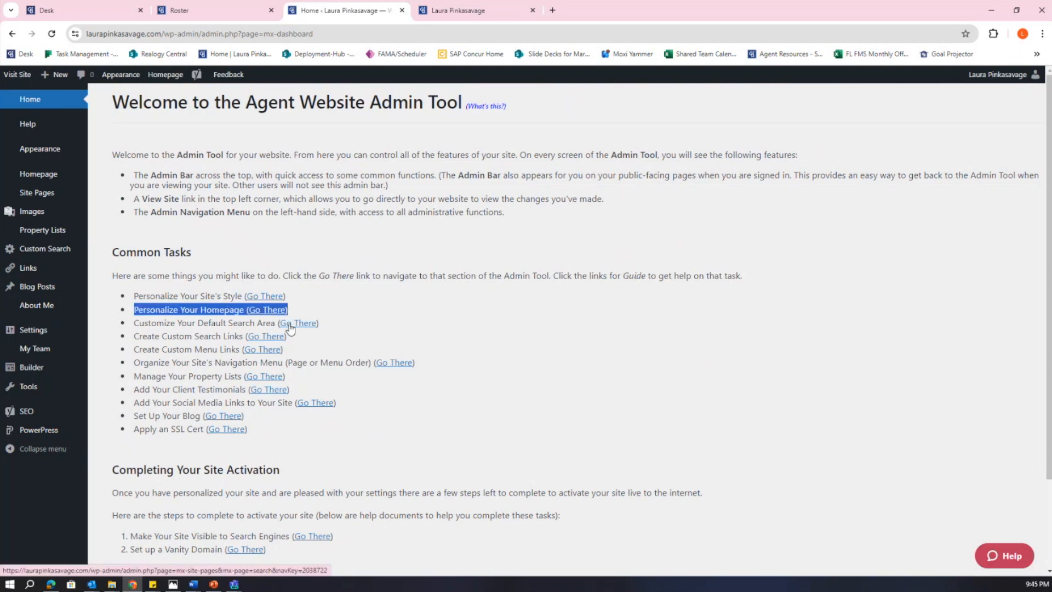
left_click(273, 277)
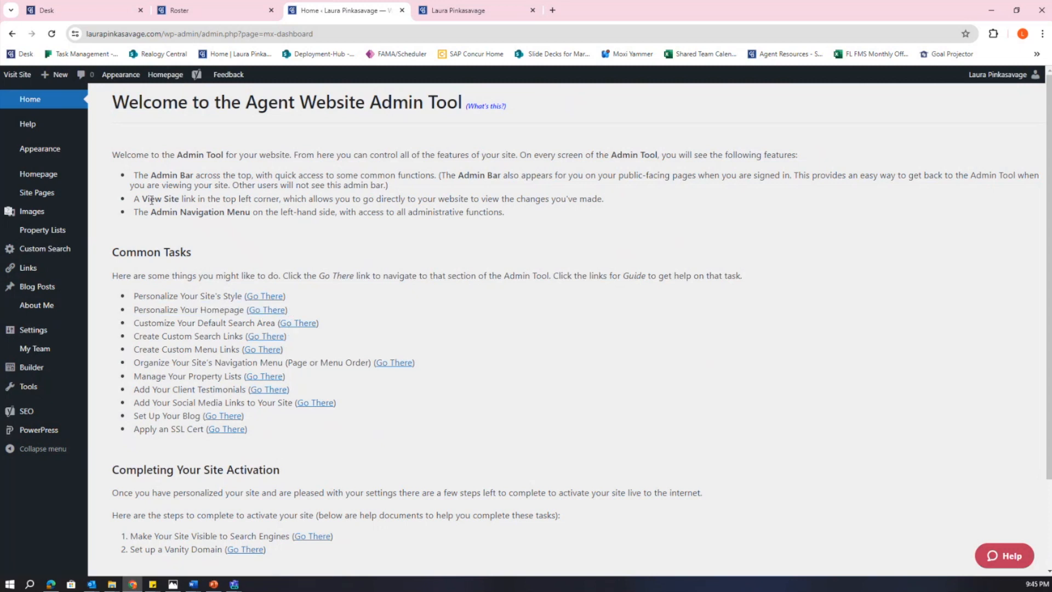
Open Homepage settings, glance at the Appearance Layout/Colors page, and come back to Homepage.
left_click(34, 179)
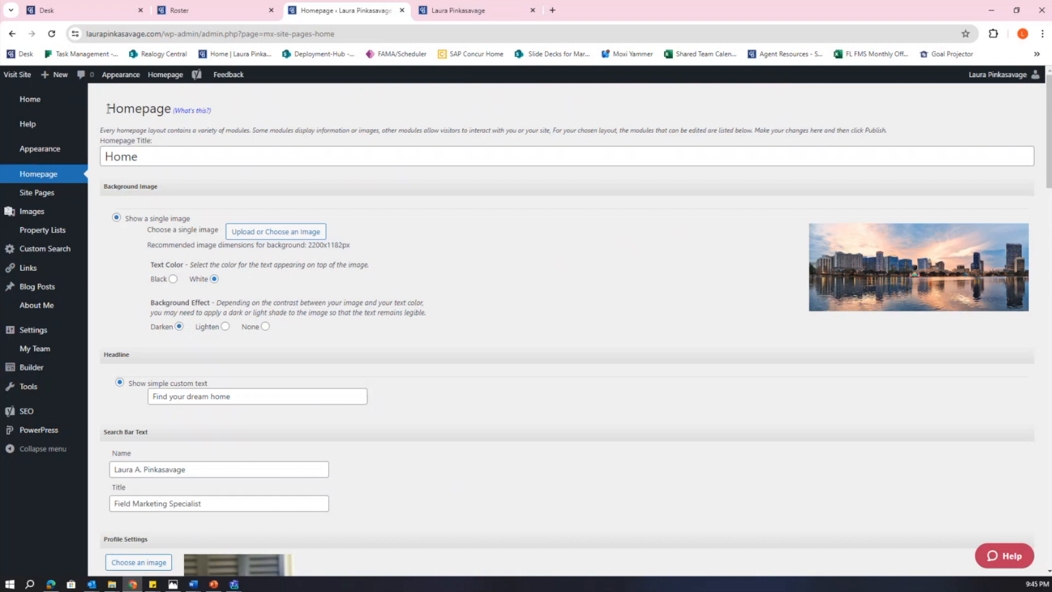
left_click_drag(107, 108, 263, 192)
left_click(284, 202)
scroll(376, 183, "down", 10)
scroll(377, 184, "up", 10)
left_click(46, 154)
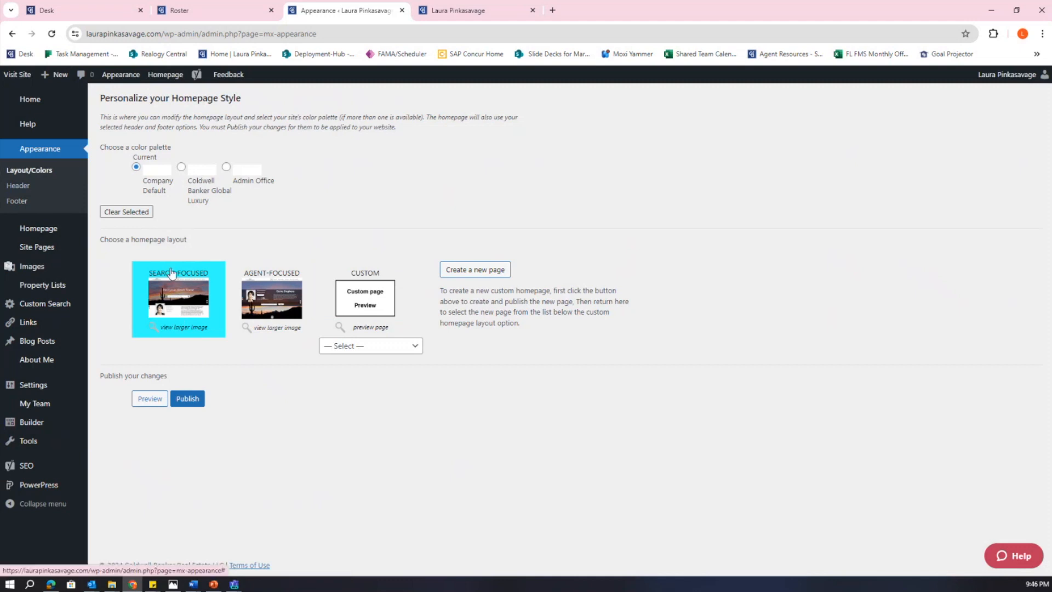
left_click(44, 227)
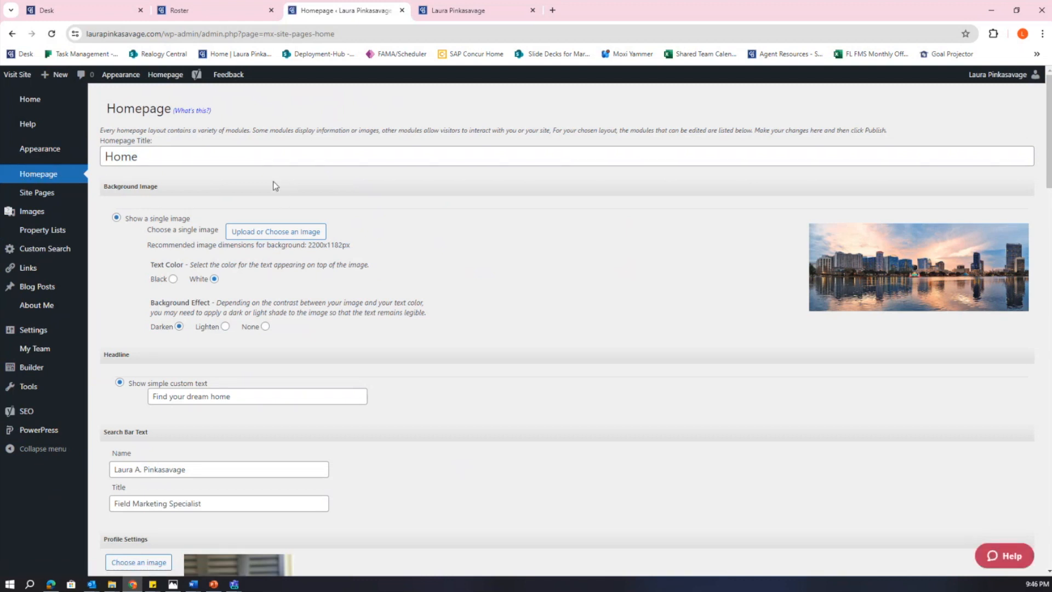
Review the homepage title 'Home', compare with the live site, and scroll to Background Image.
left_click_drag(192, 157, 106, 157)
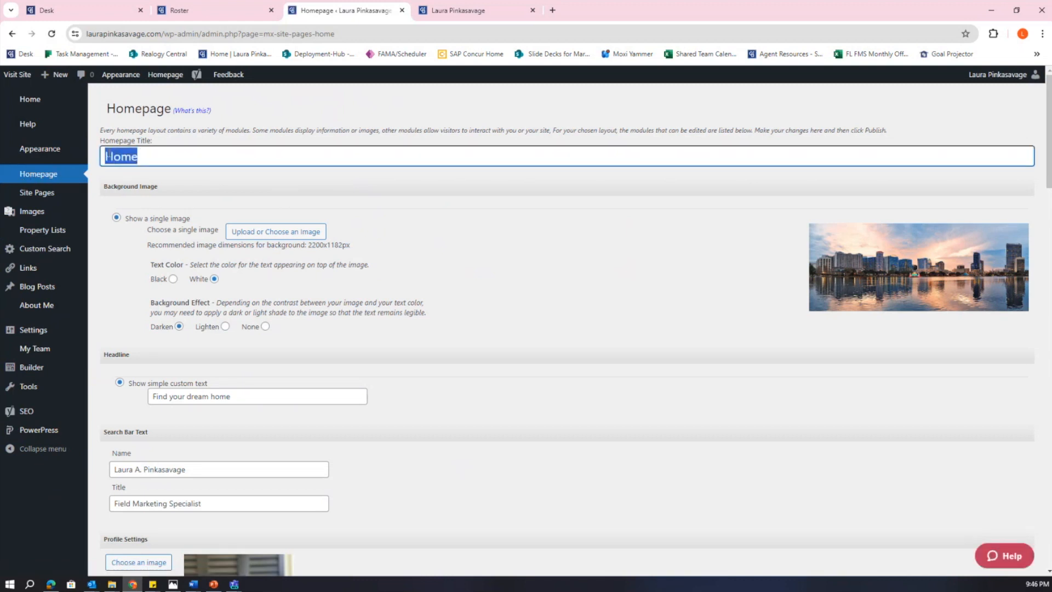
left_click(147, 156)
scroll(188, 161, "down", 1)
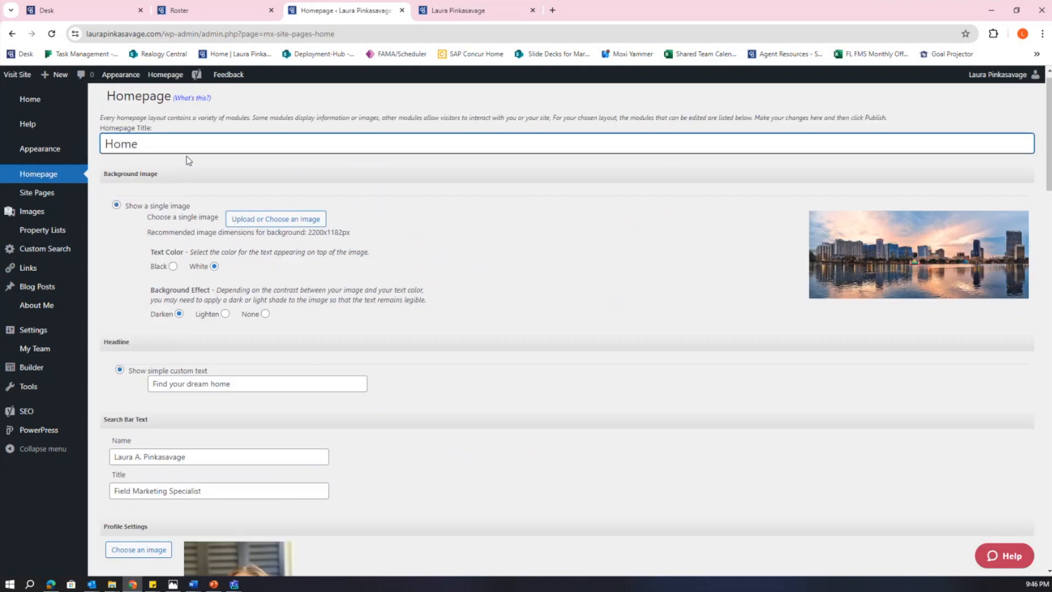
scroll(188, 160, "up", 1)
left_click_drag(145, 160, 106, 154)
left_click_drag(202, 163, 105, 151)
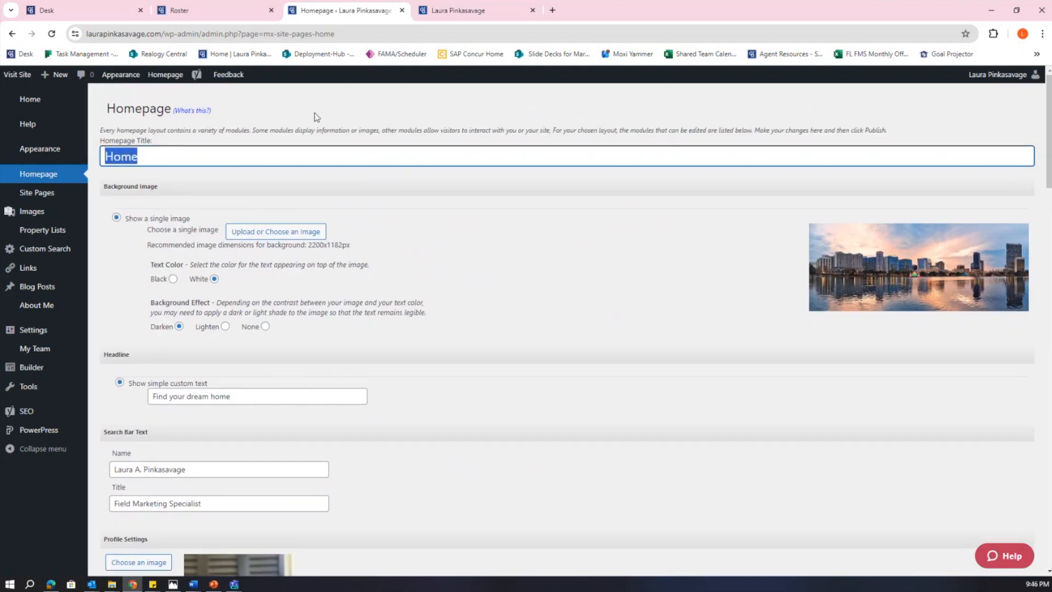
left_click(429, 13)
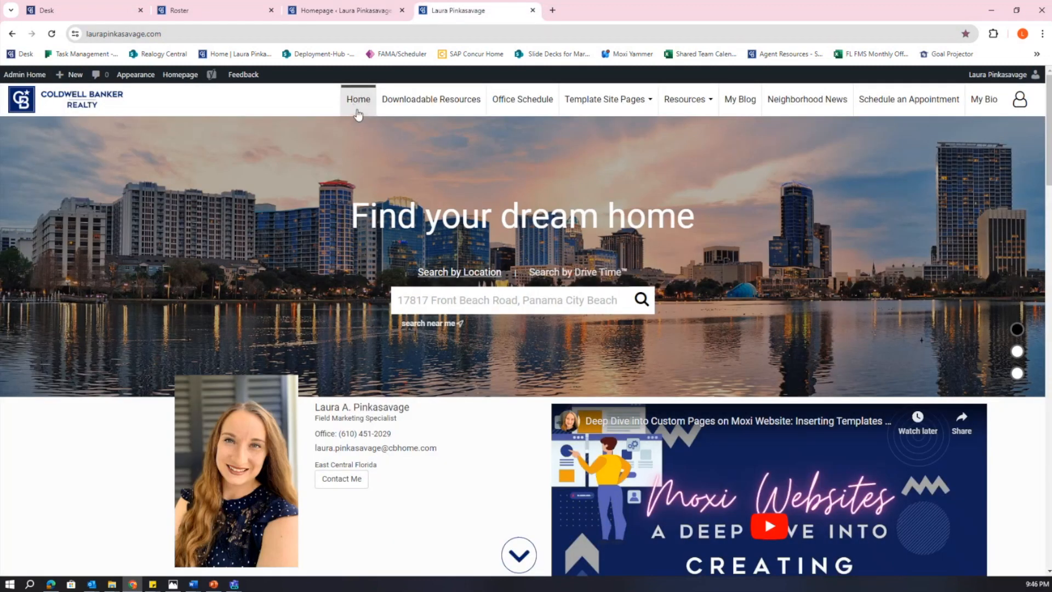
left_click(346, 12)
left_click(405, 238)
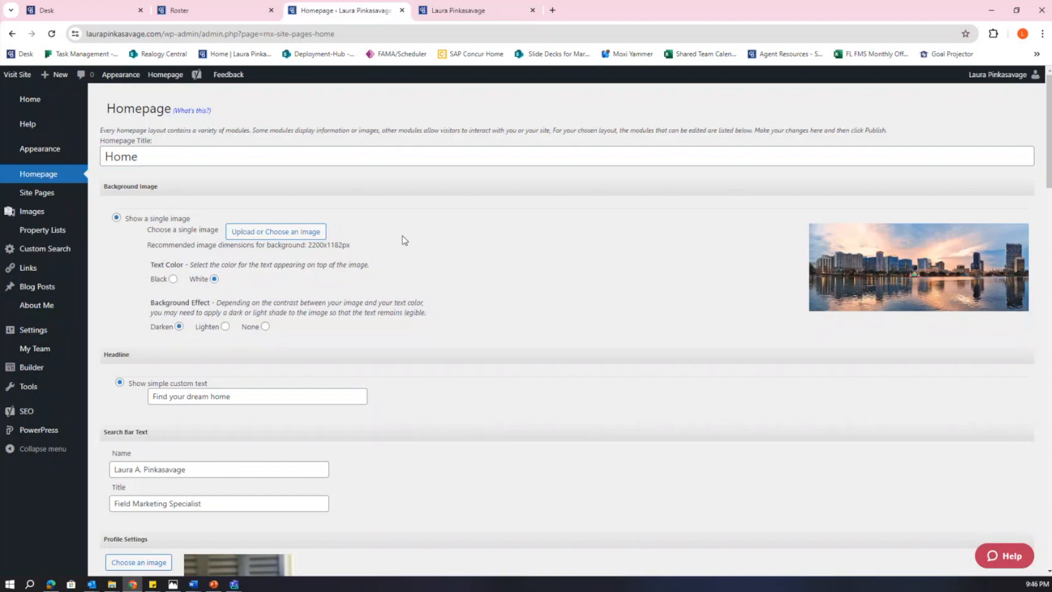
scroll(402, 236, "down", 1)
left_click_drag(102, 134, 180, 137)
left_click(220, 155)
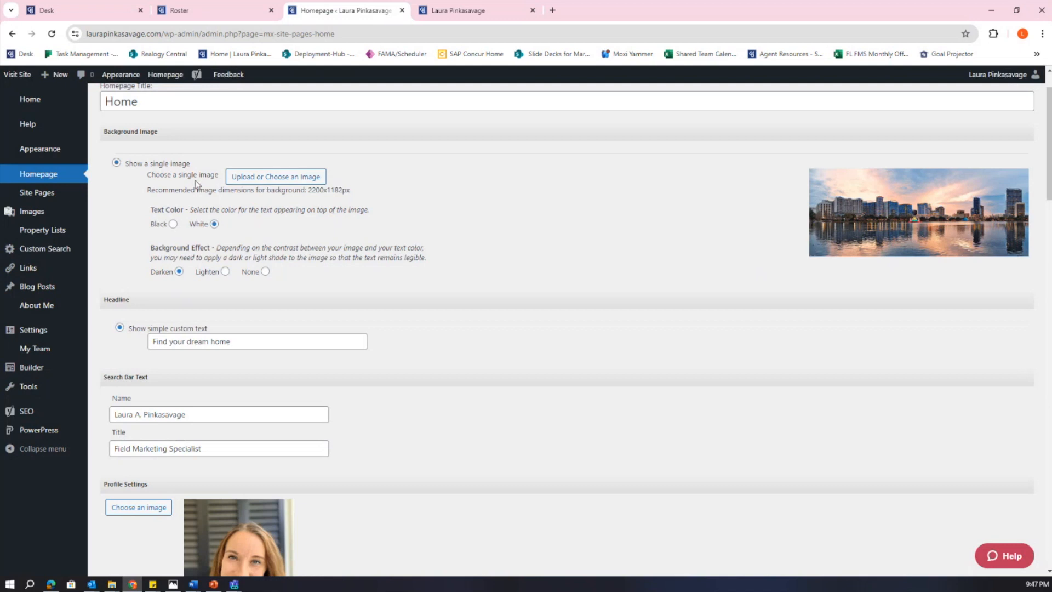
Open 'Upload or Choose an Image' under the homepage Background Image section.
left_click(261, 183)
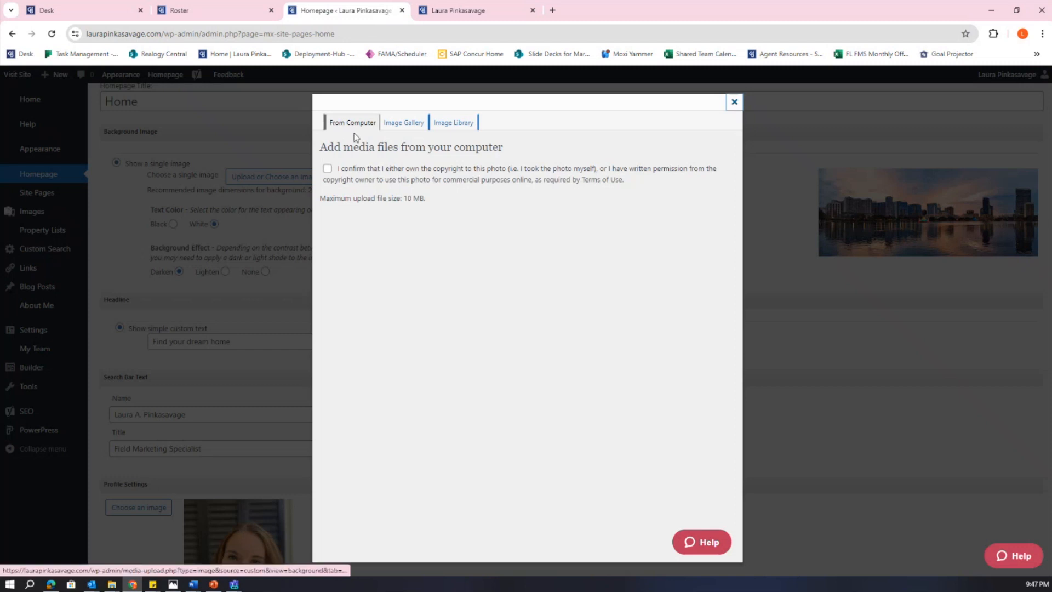
Switch to the Image Gallery tab and scroll through the vineyard, landscape and interior stock photos.
left_click(405, 123)
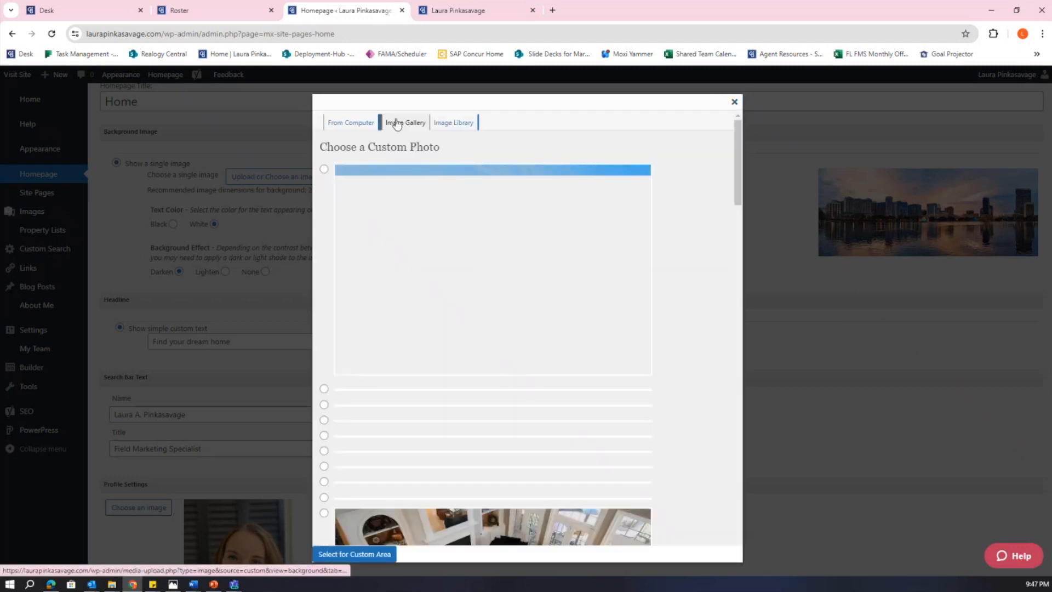
left_click_drag(735, 135, 734, 352)
scroll(704, 358, "down", 9)
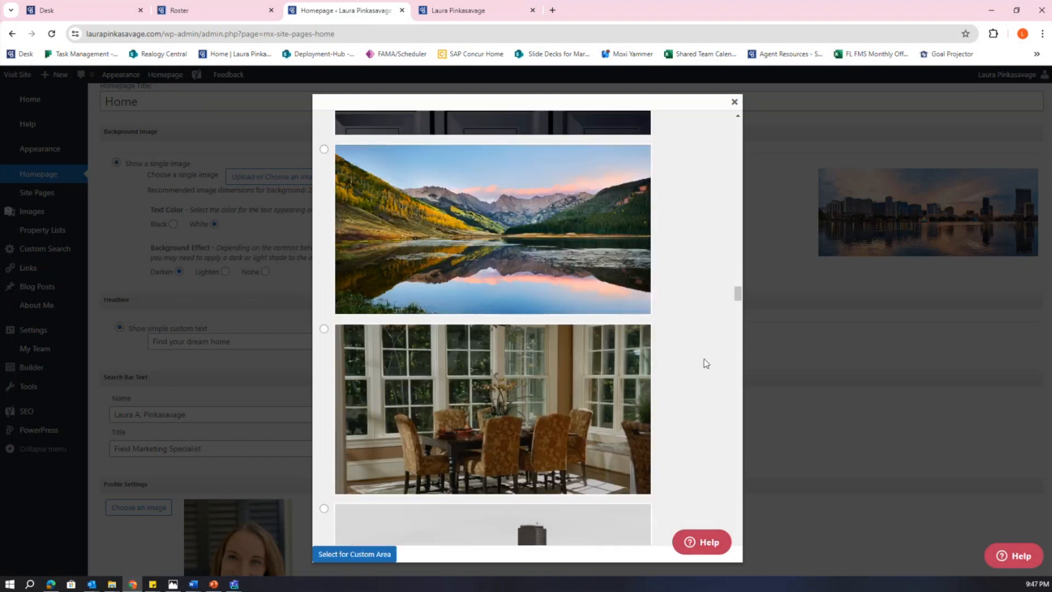
left_click_drag(738, 307, 736, 123)
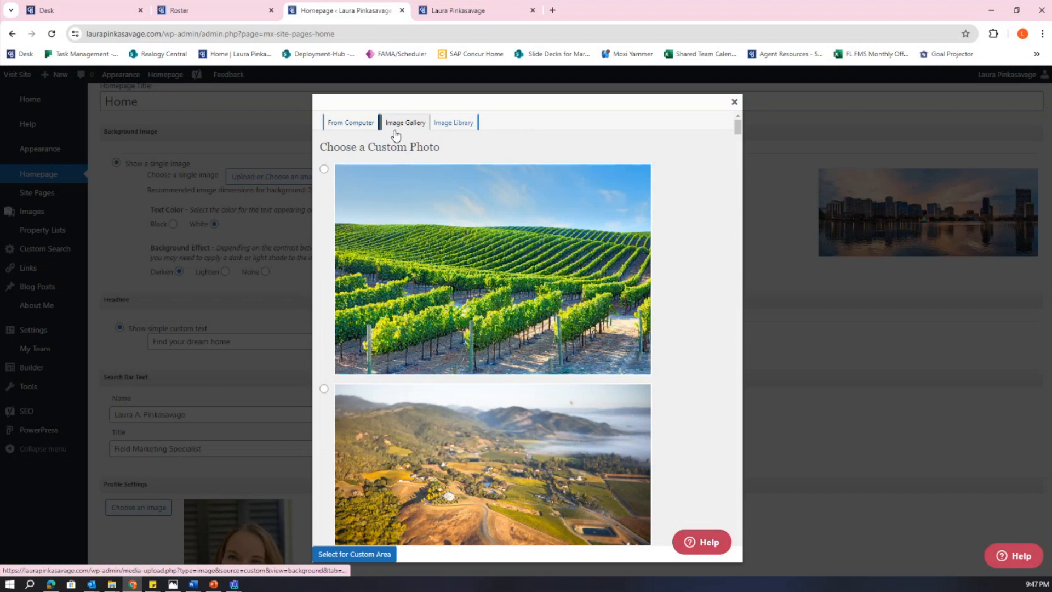
Return to the From Computer tab, read the copyright statement, and close the picker unchanged.
left_click(366, 123)
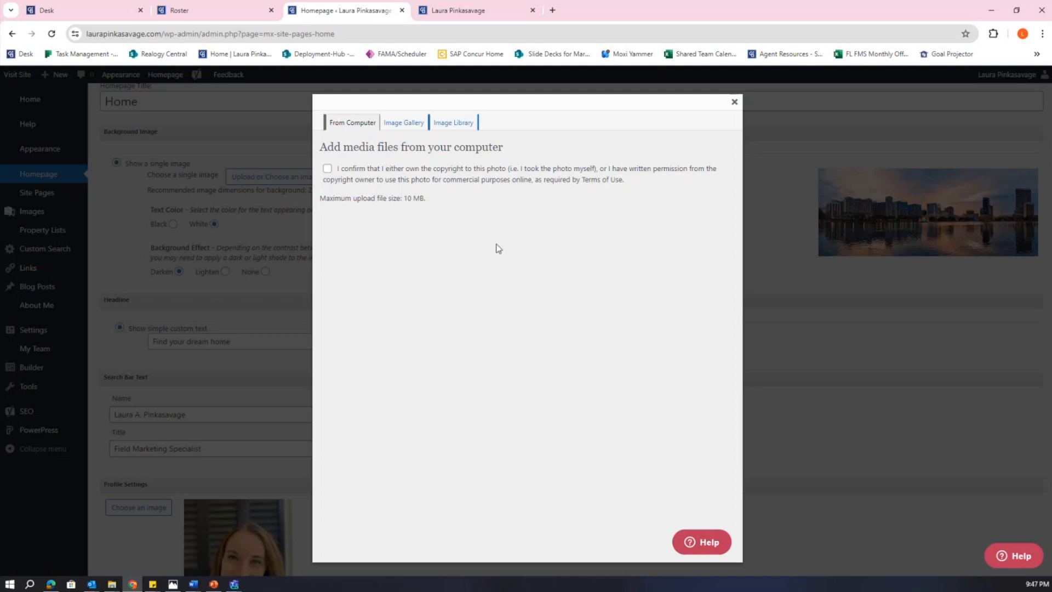
left_click_drag(626, 180, 338, 169)
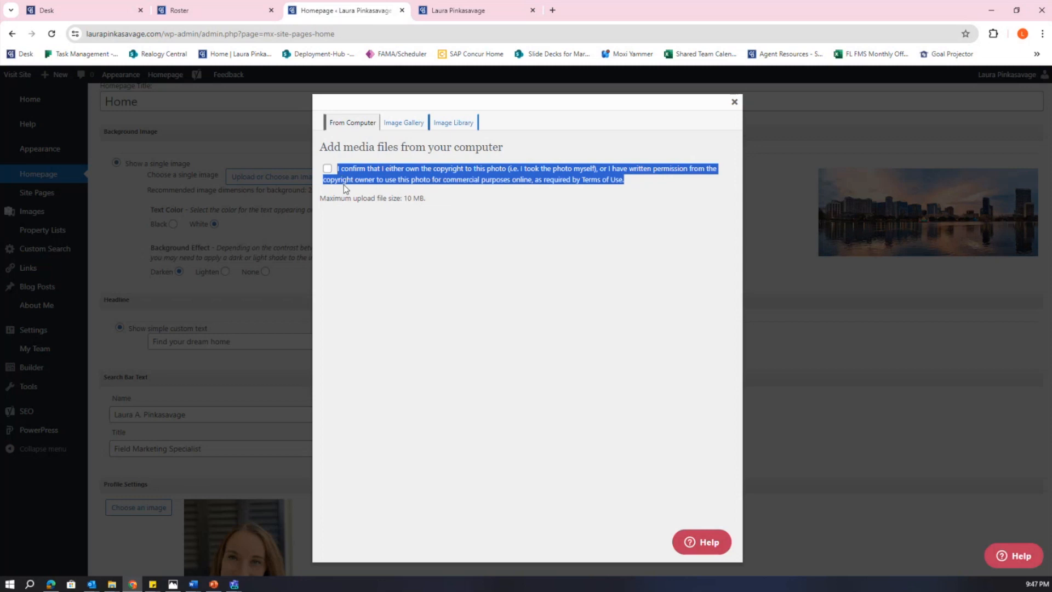
left_click(627, 184)
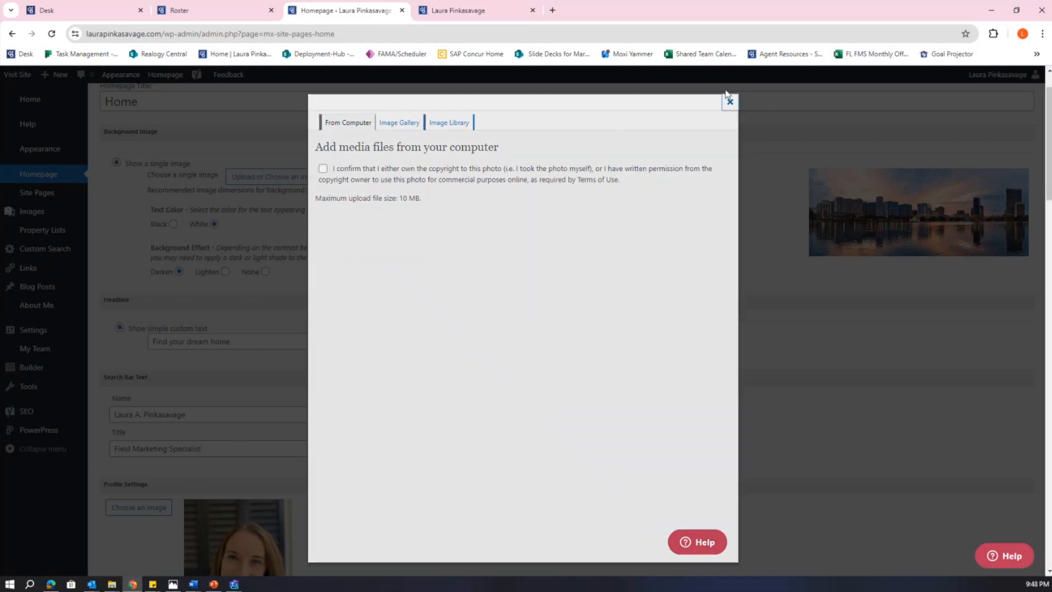
left_click(729, 101)
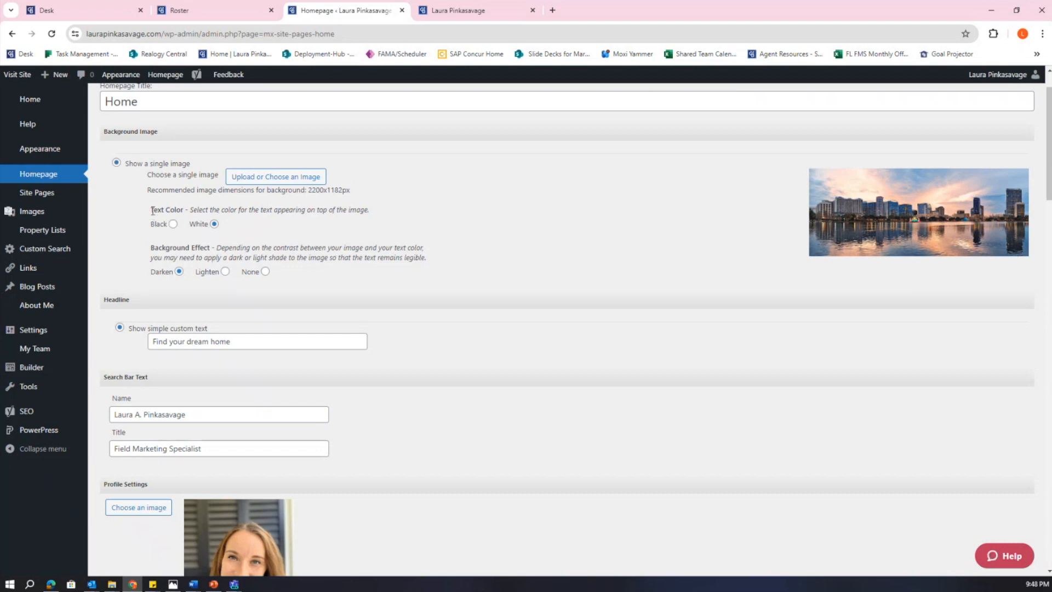
left_click(421, 12)
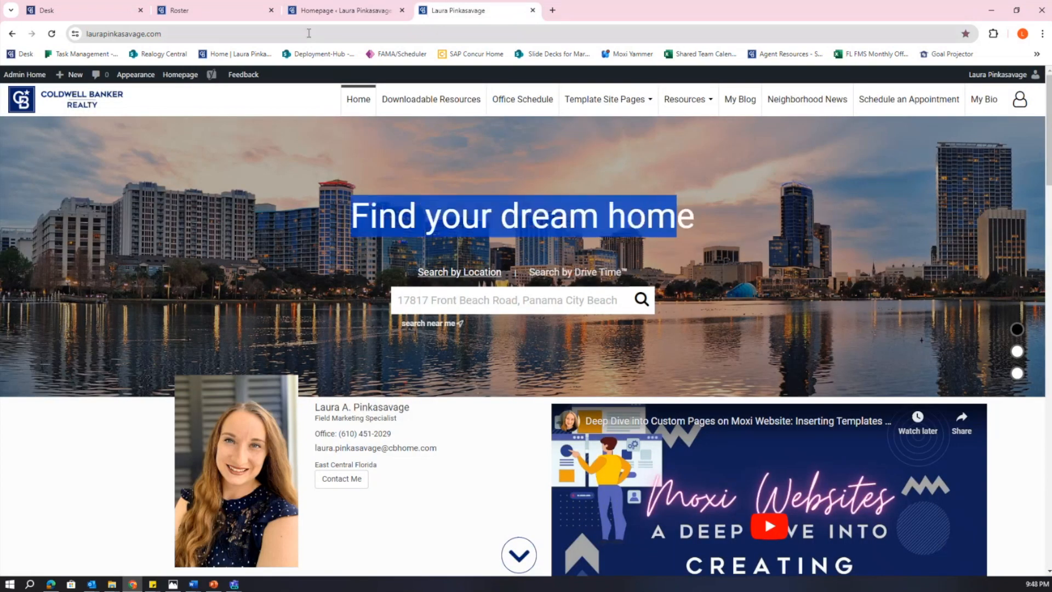
left_click(316, 15)
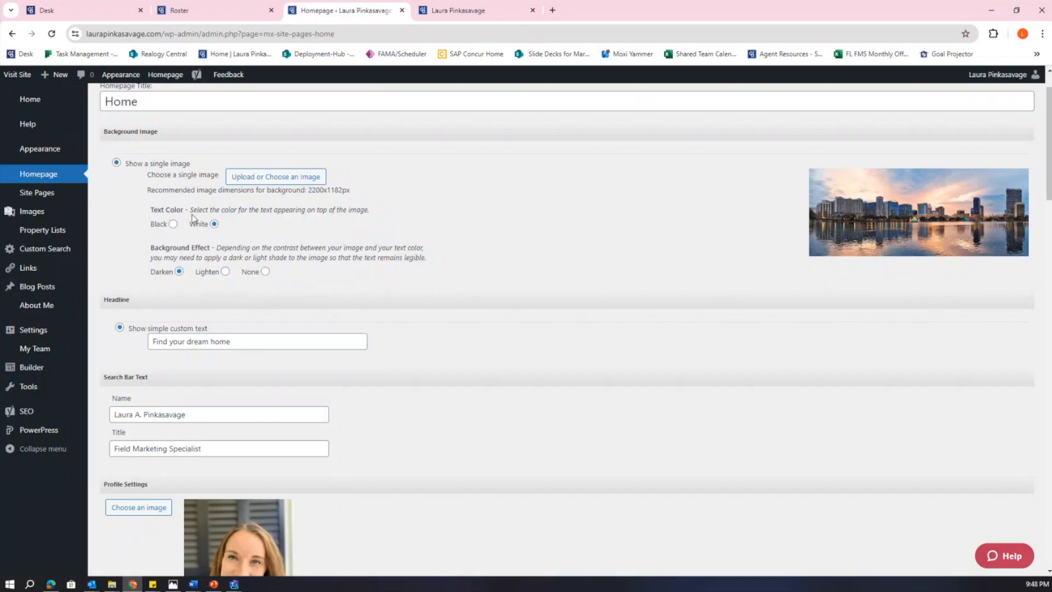
left_click_drag(152, 253, 215, 253)
left_click(234, 254)
left_click(423, 15)
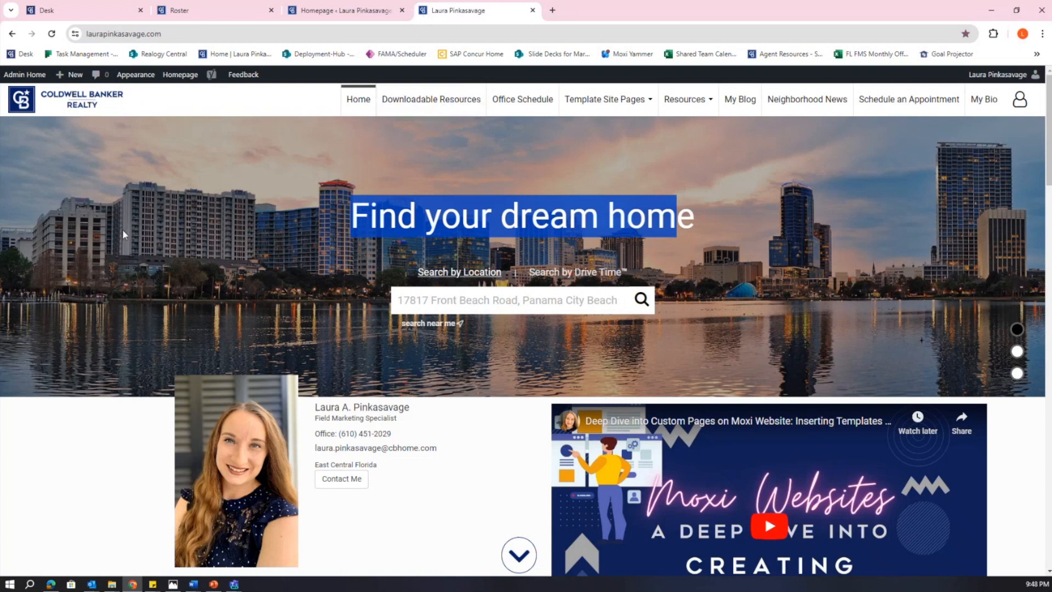
left_click(316, 286)
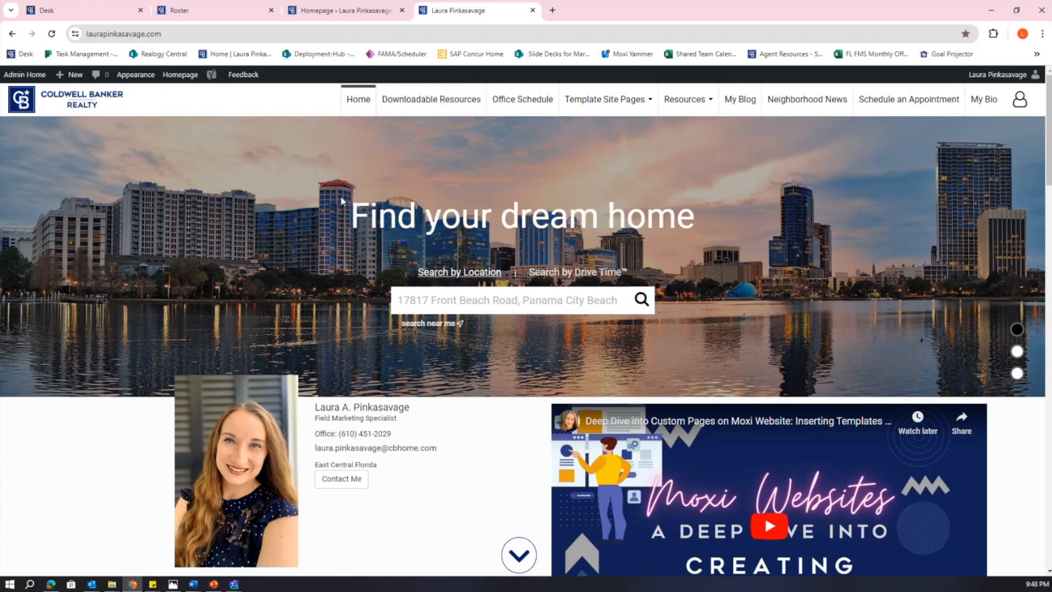
left_click(354, 10)
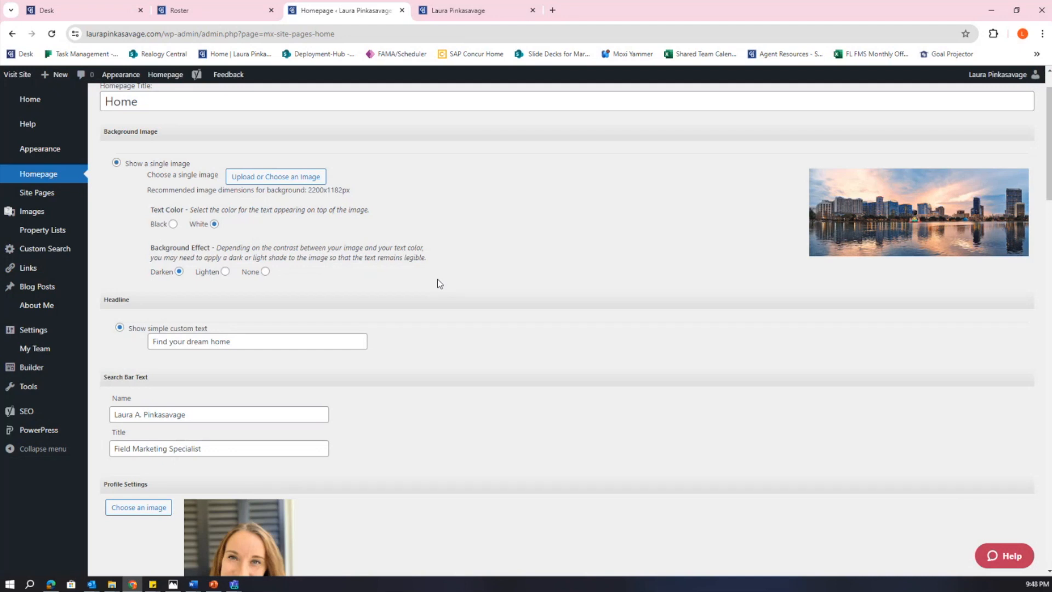
scroll(437, 278, "down", 2)
scroll(442, 261, "down", 2)
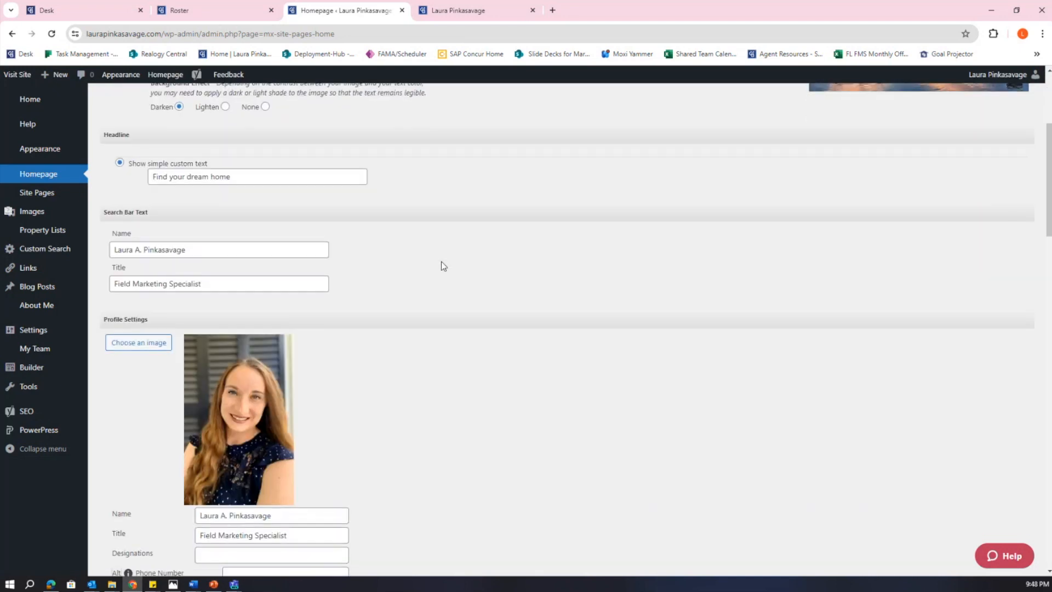
left_click_drag(103, 135, 137, 137)
left_click(232, 175)
left_click_drag(231, 176, 151, 175)
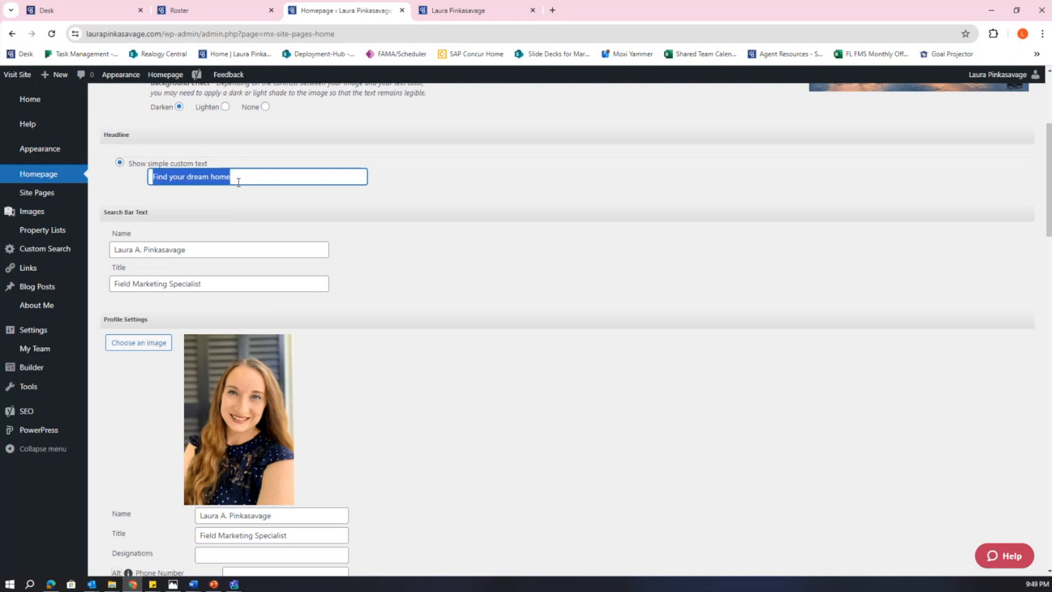
left_click(429, 15)
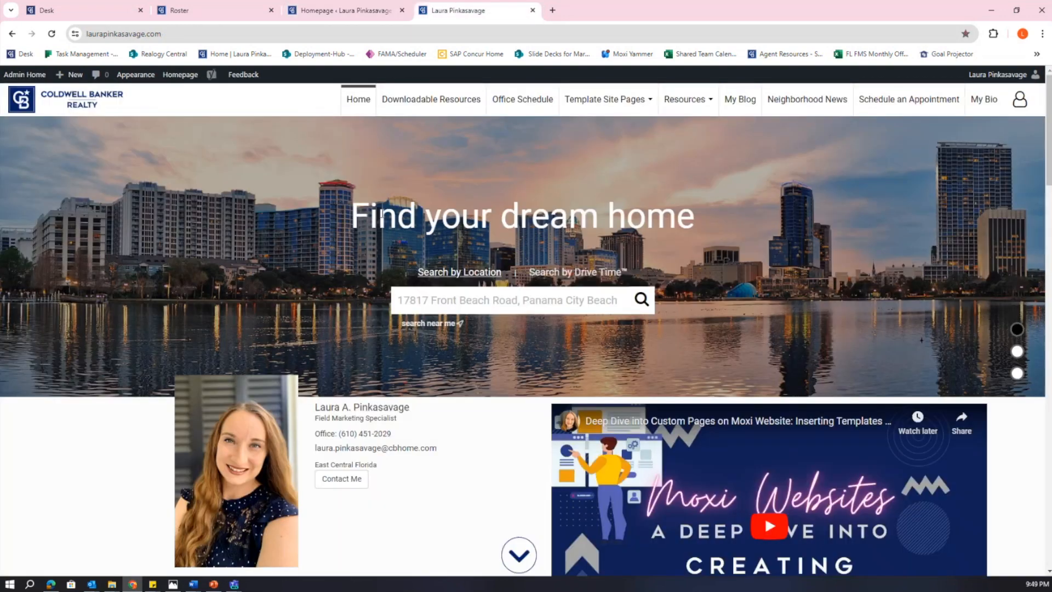
left_click_drag(359, 213, 702, 229)
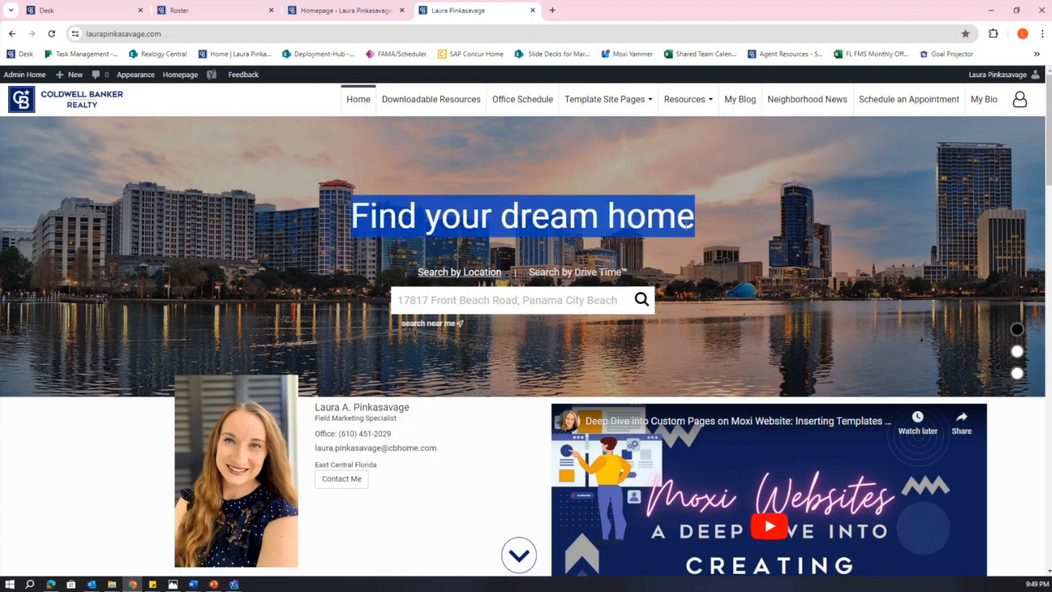
left_click(330, 17)
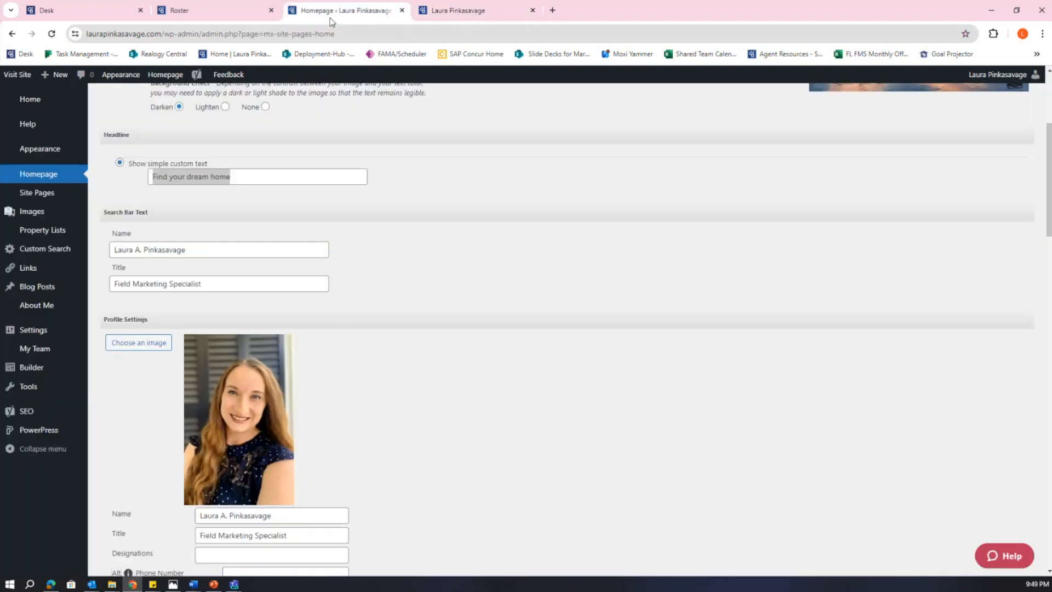
left_click(277, 203)
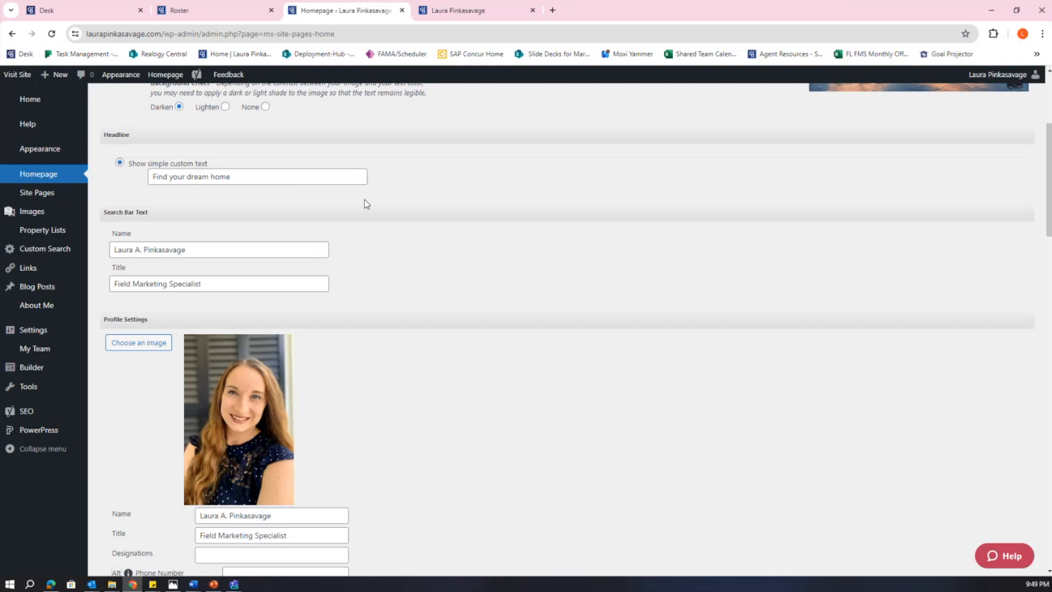
scroll(356, 201, "down", 1)
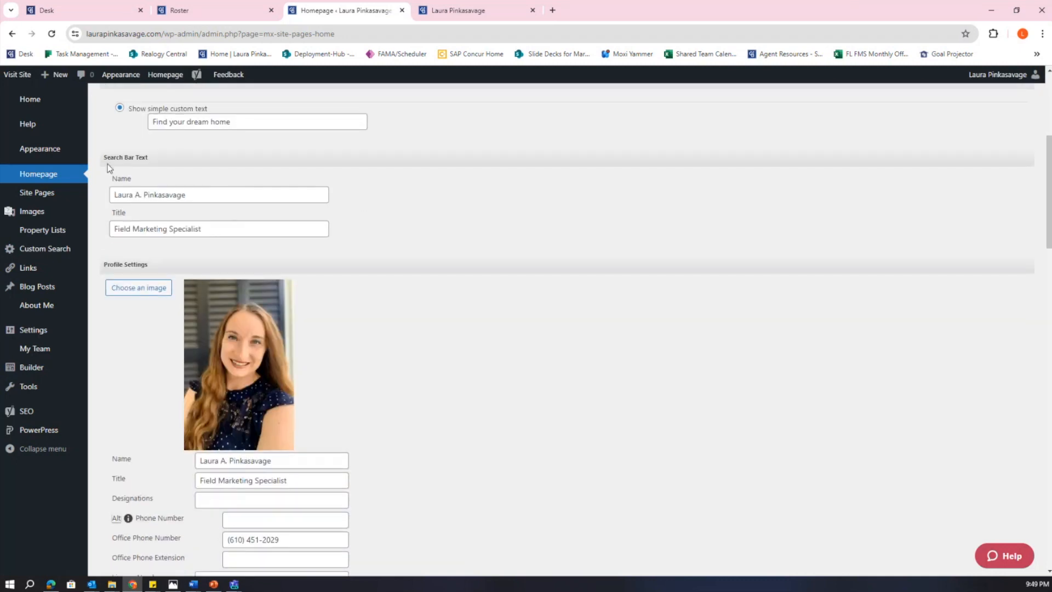
left_click_drag(104, 157, 152, 160)
left_click(159, 168)
left_click(432, 16)
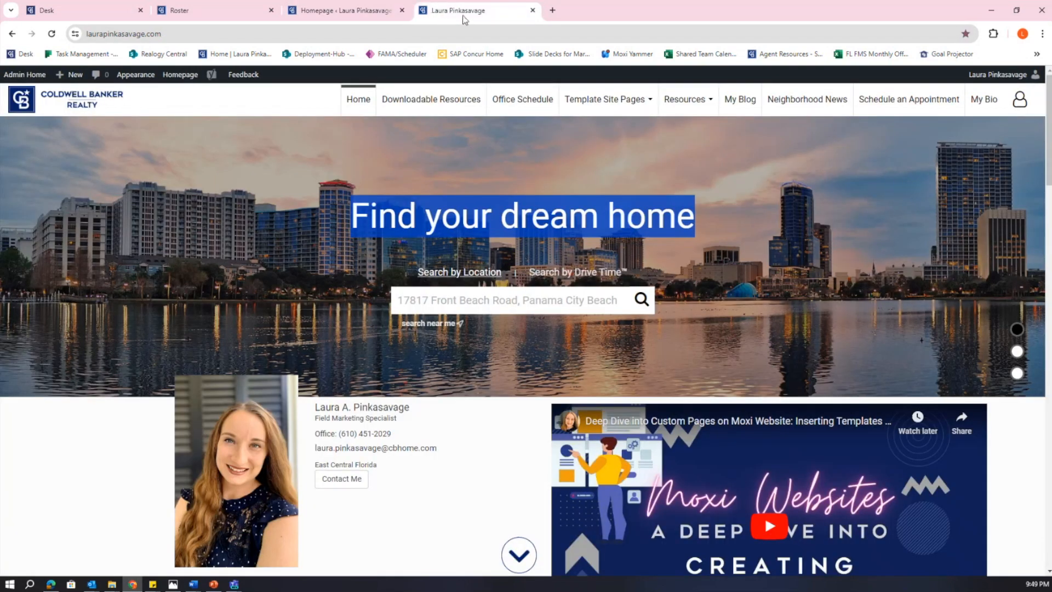
left_click(306, 13)
left_click(188, 195)
left_click_drag(188, 195, 109, 196)
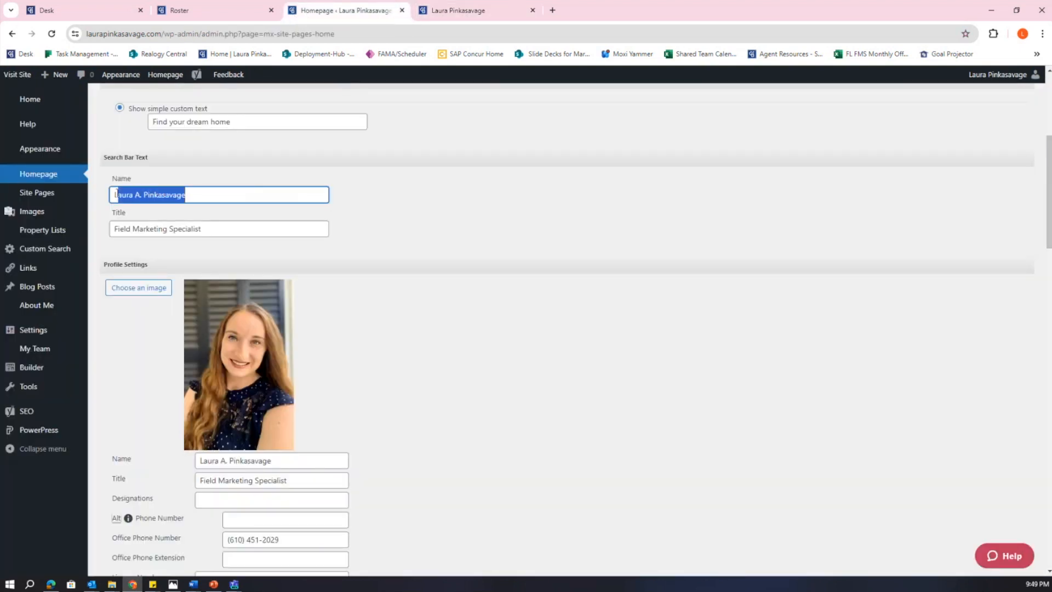
left_click(212, 195)
left_click(223, 229)
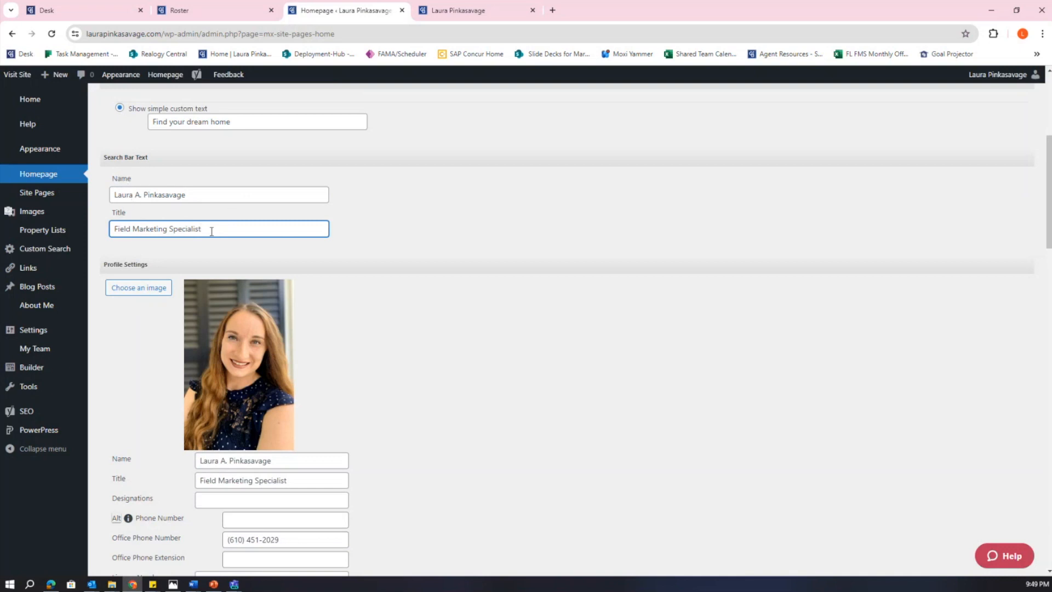
left_click_drag(211, 229, 113, 229)
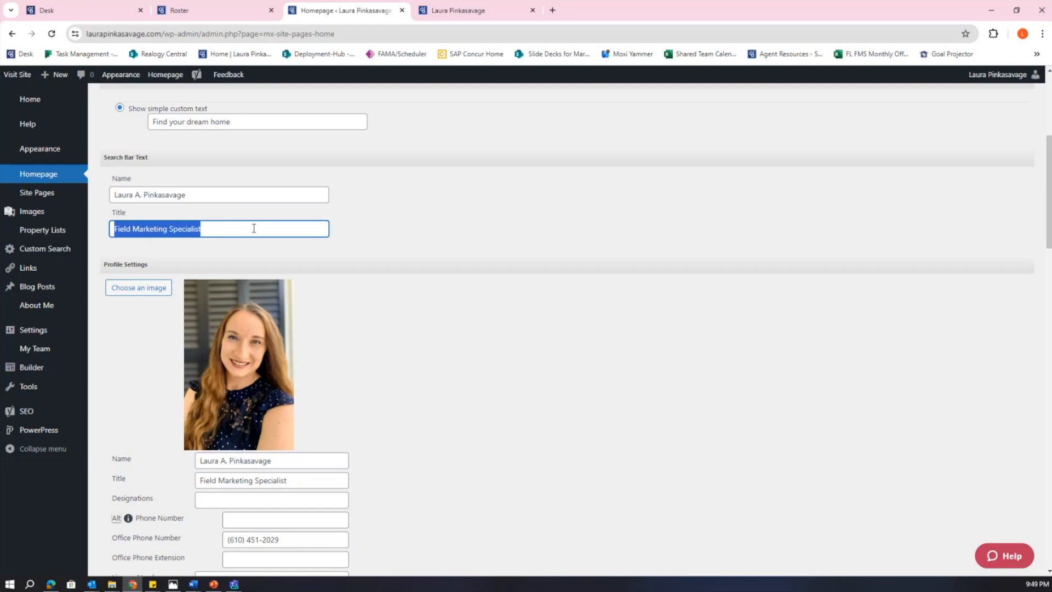
left_click(246, 248)
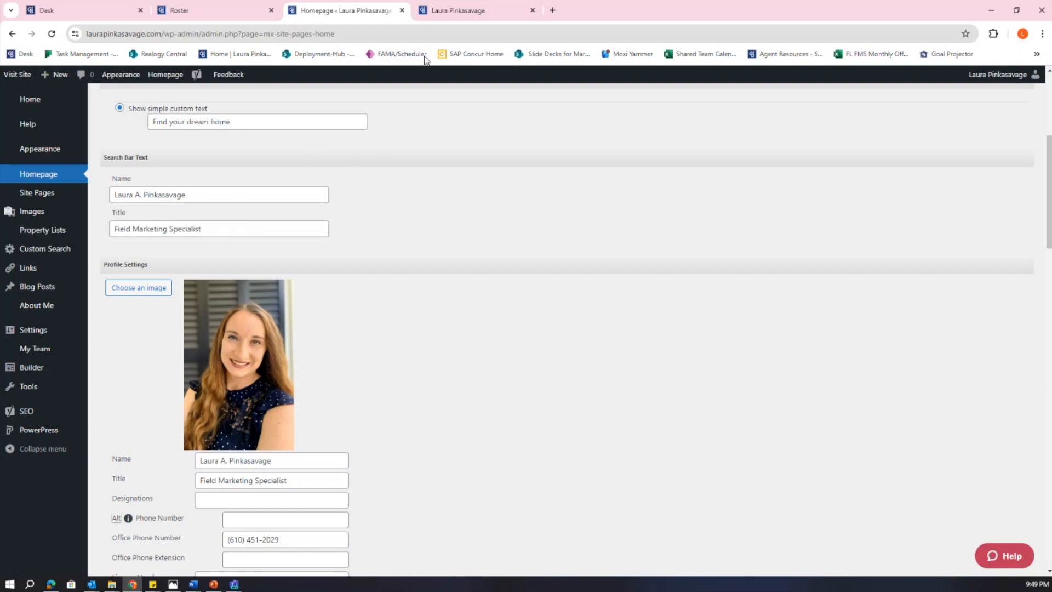
scroll(420, 255, "down", 1)
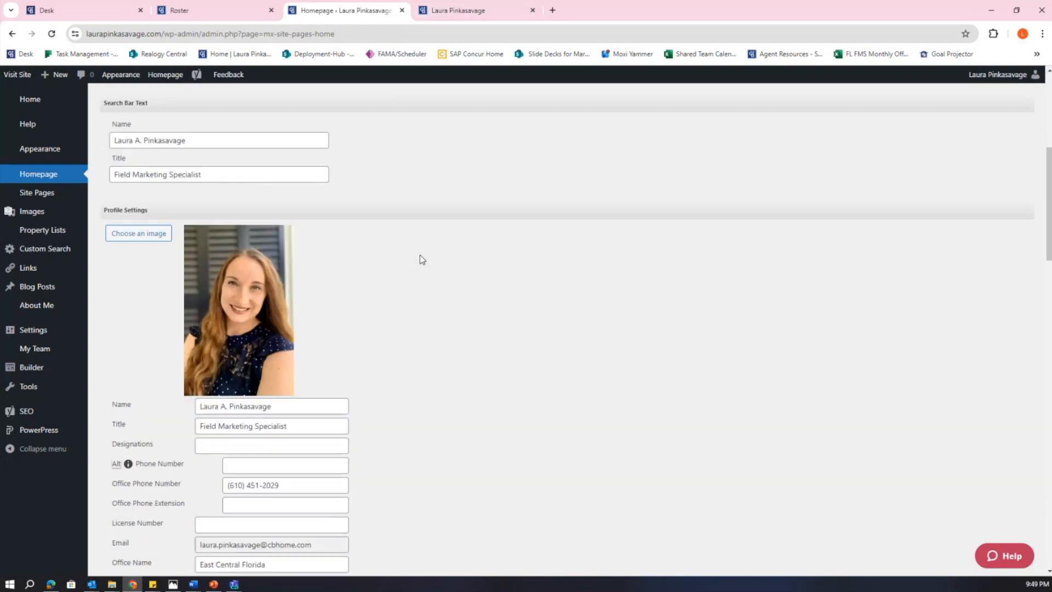
scroll(419, 255, "down", 1)
scroll(422, 258, "down", 1)
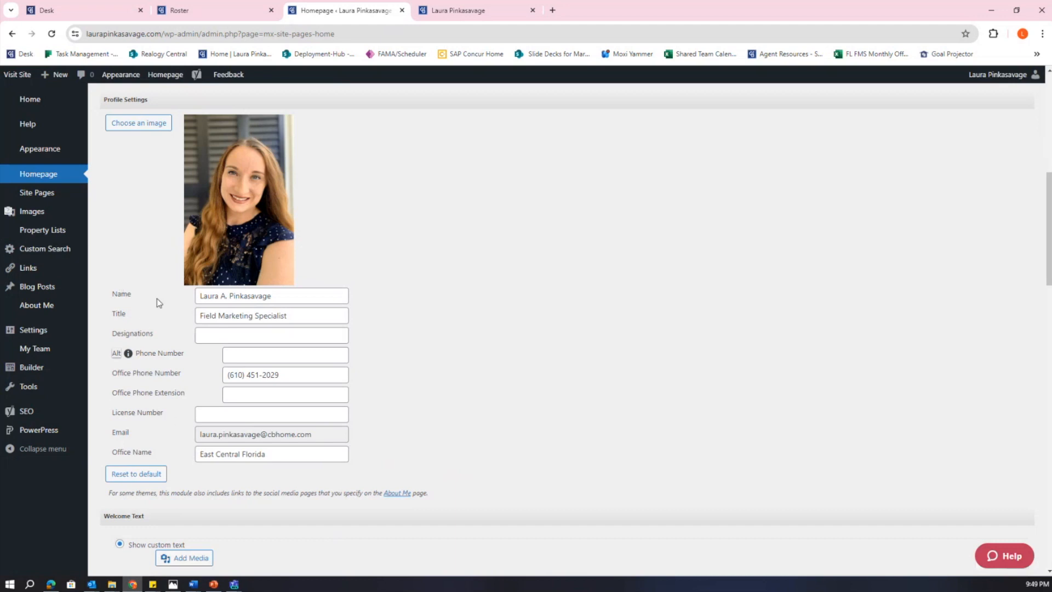
scroll(384, 345, "up", 2)
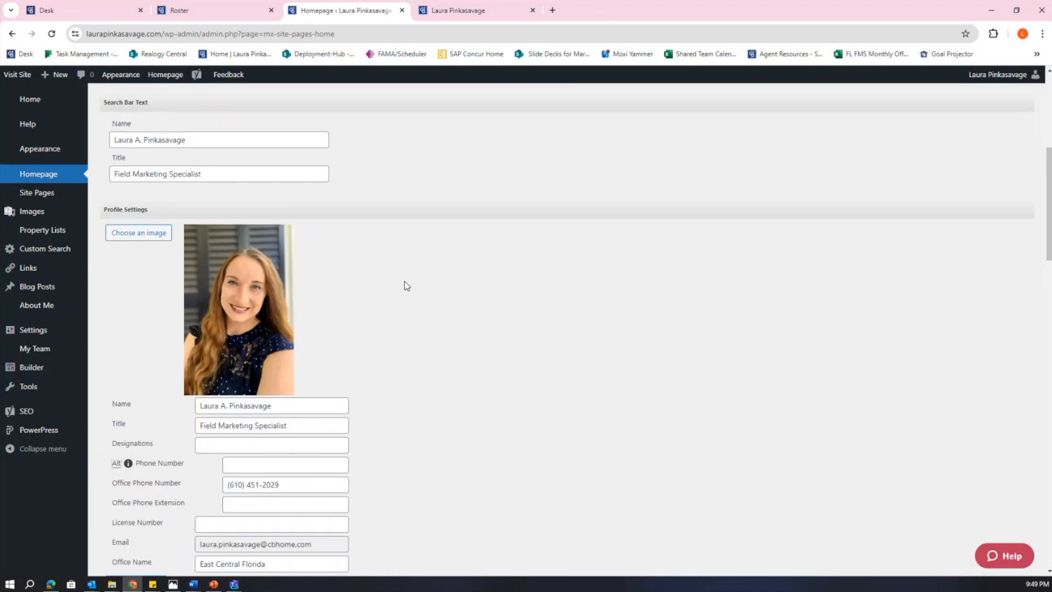
scroll(404, 285, "down", 4)
scroll(427, 278, "up", 2)
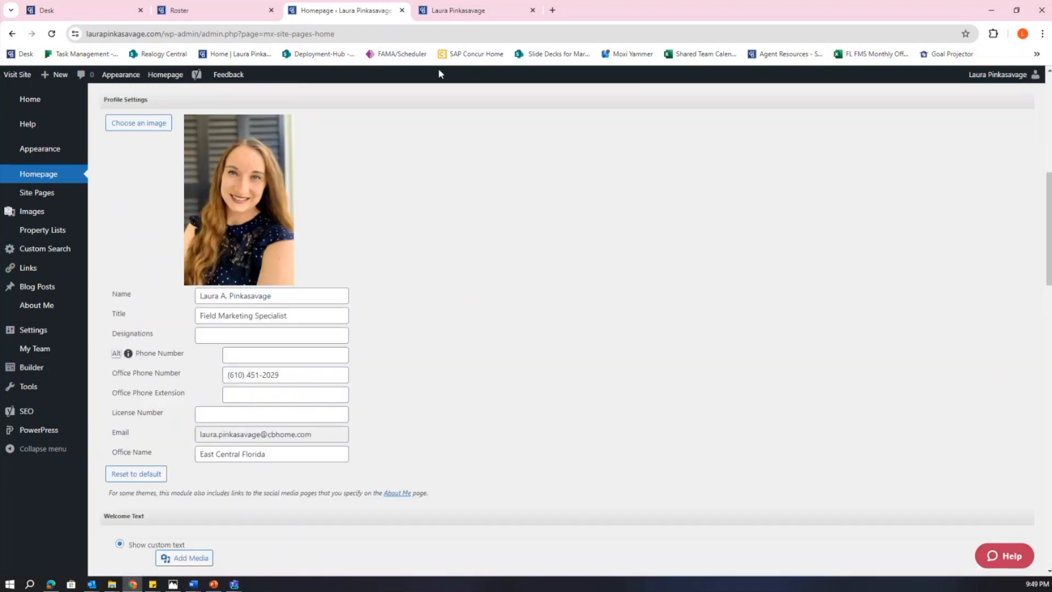
left_click(422, 16)
scroll(383, 468, "down", 1)
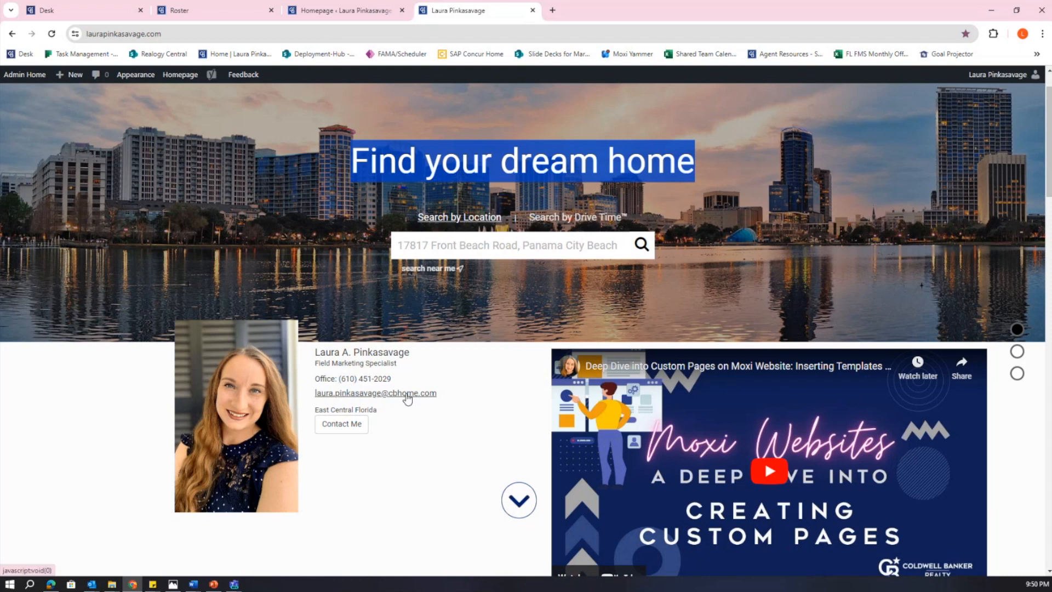
left_click(319, 12)
key("ctrl+Tab")
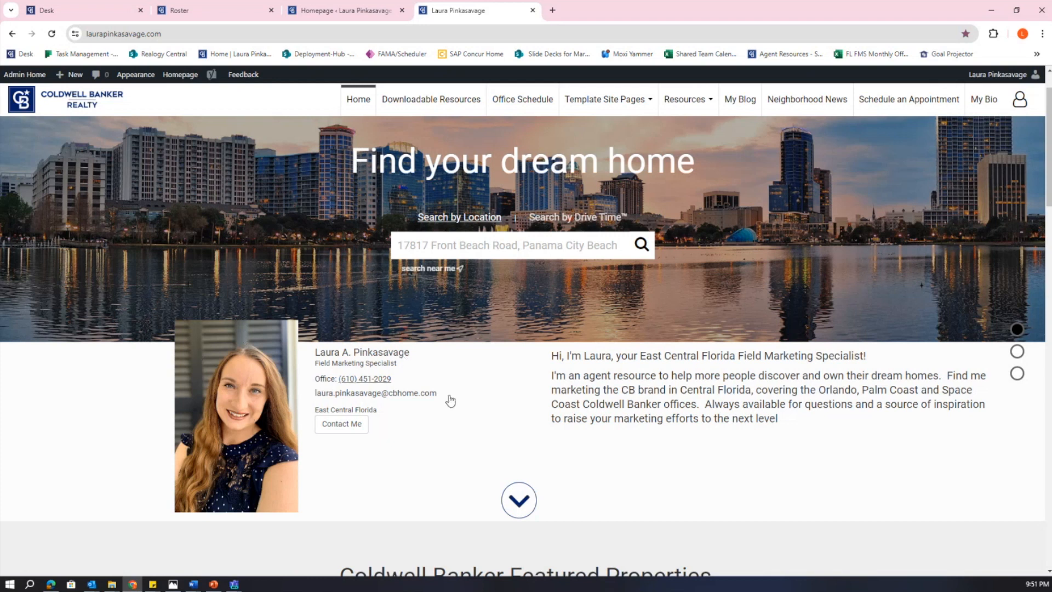
left_click_drag(784, 427, 540, 360)
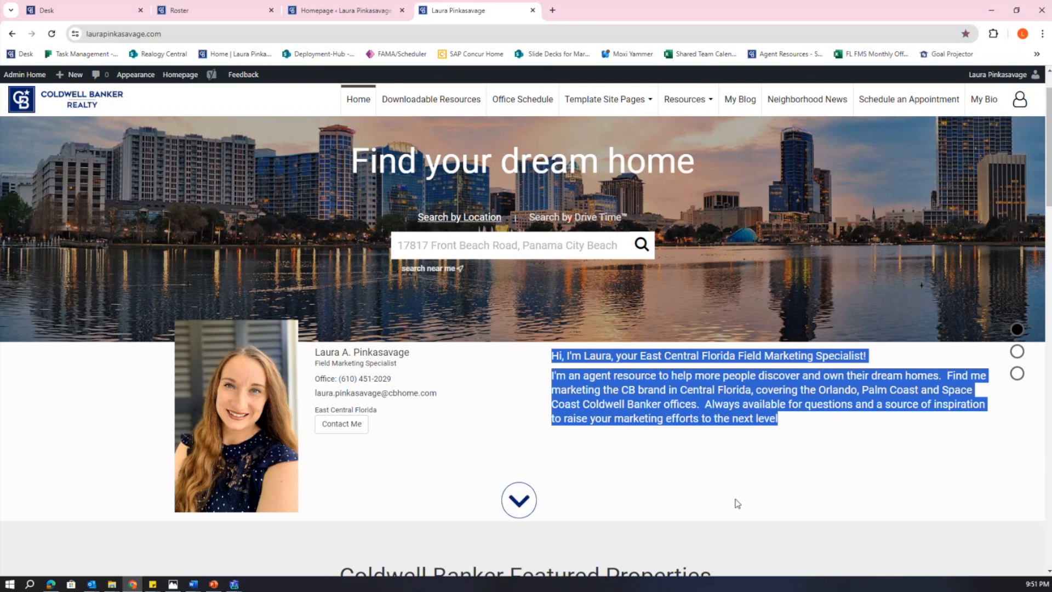
left_click(784, 412)
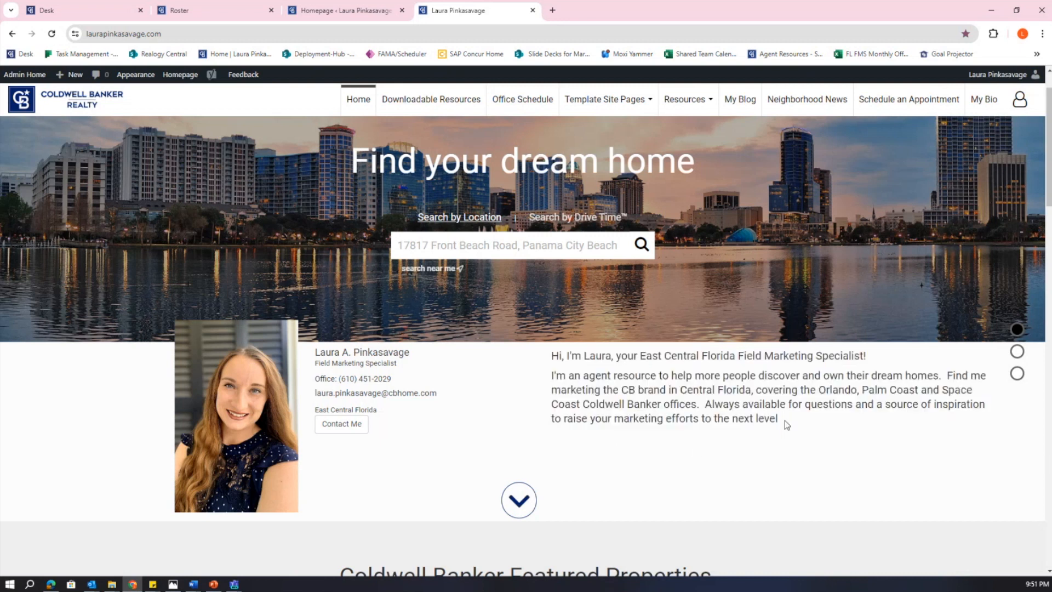
left_click(359, 16)
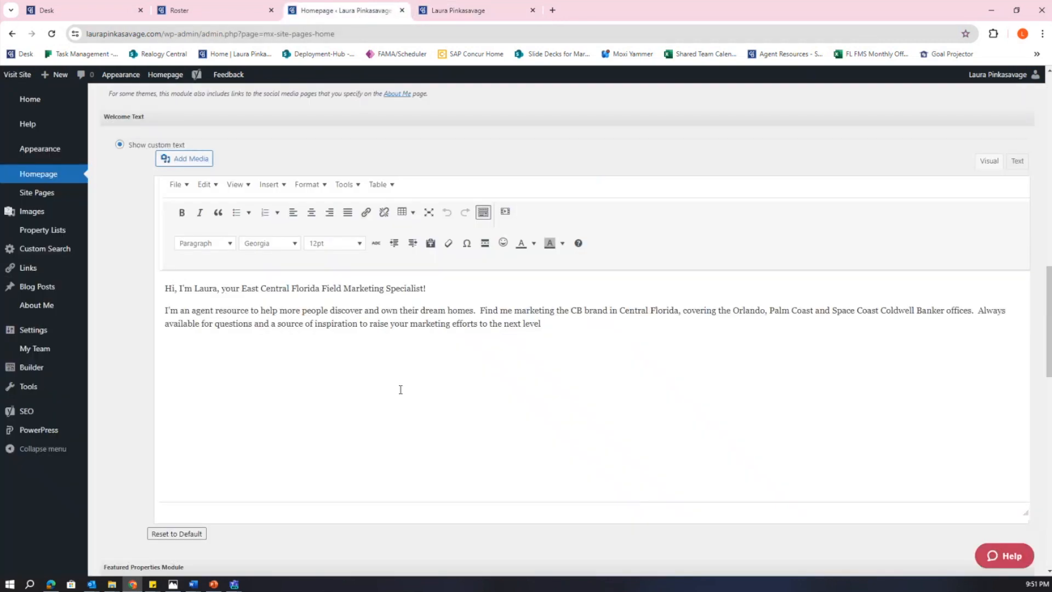
Undo the added blank lines above the welcome text and open the Insert/edit media window.
left_click(166, 286)
key("Return")
key("Return")
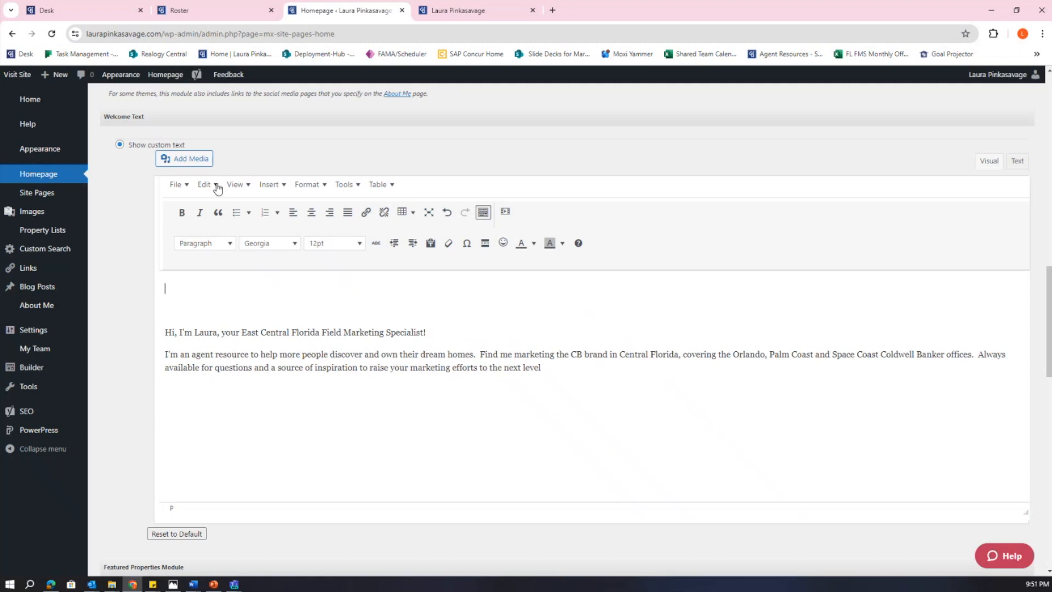
left_click(187, 162)
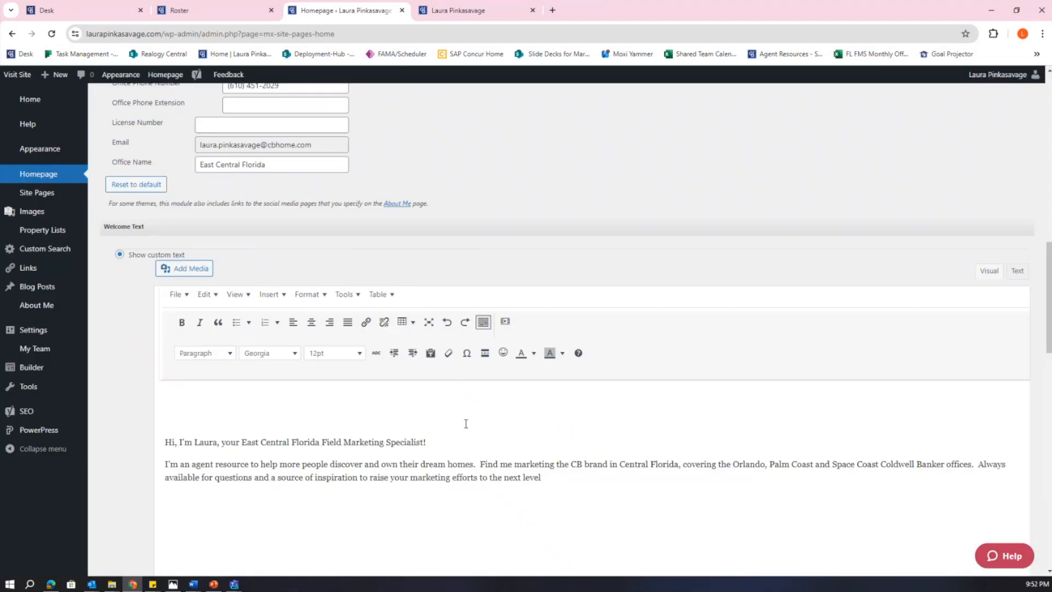
key("BackSpace")
key("BackSpace")
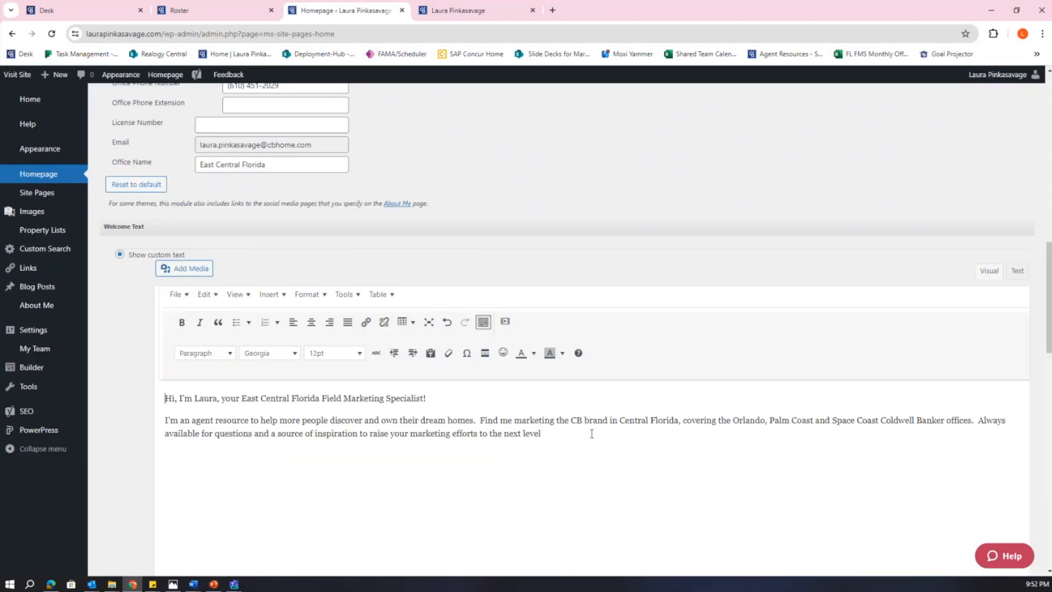
left_click(505, 322)
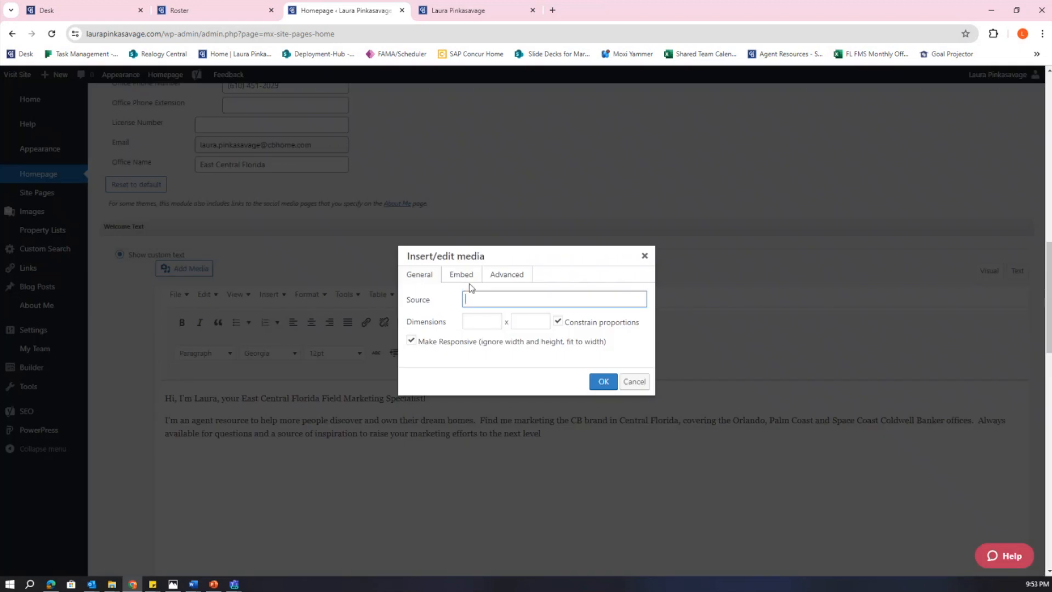
key("ctrl+t")
Search YouTube for 'coldwell banker', open the Dream (:60) video, and copy its share link.
left_click(567, 280)
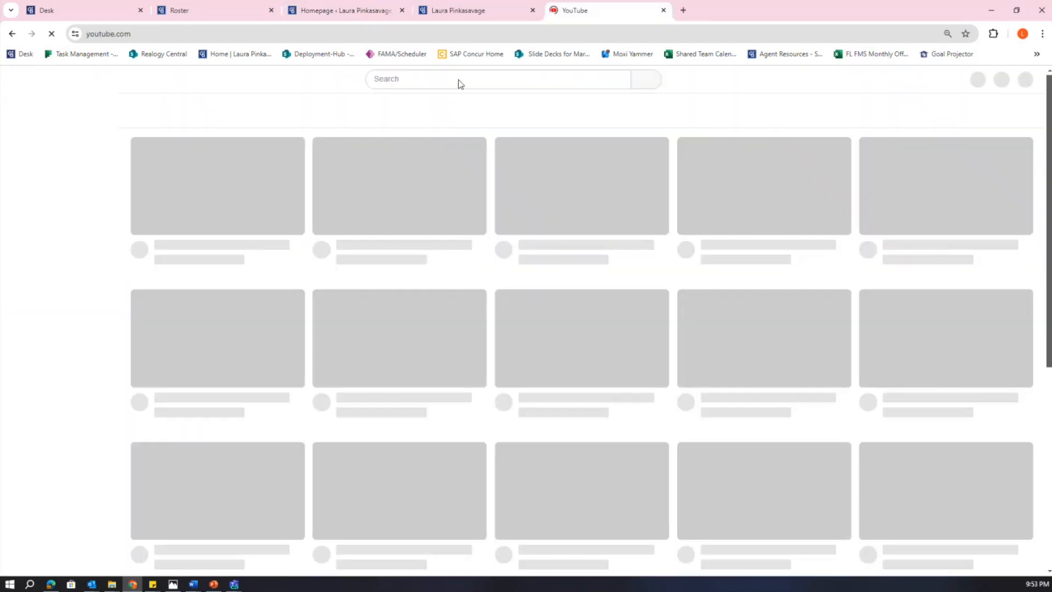
left_click(438, 80)
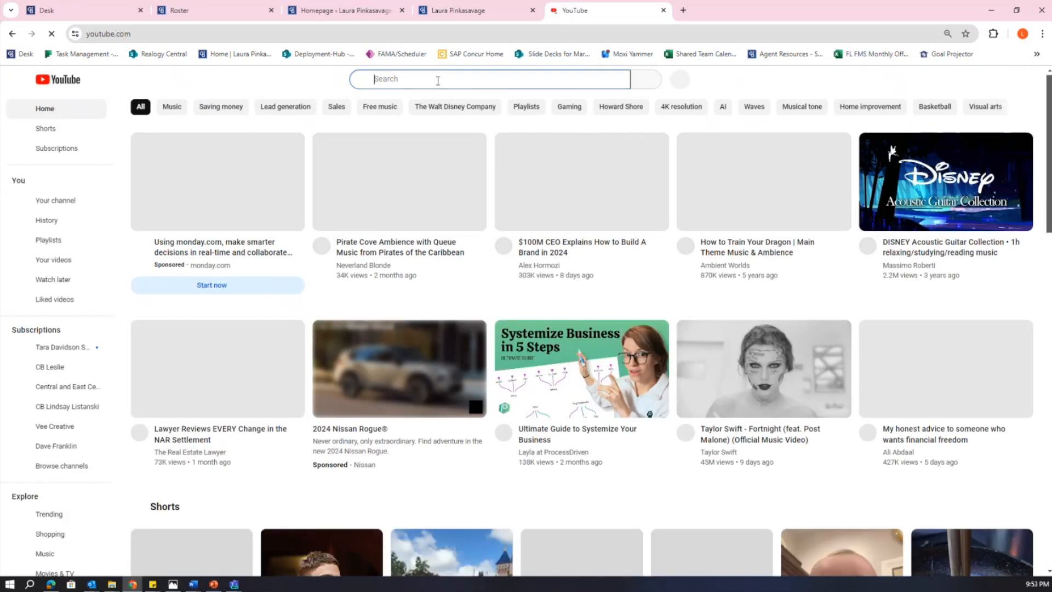
type("coldwell banker")
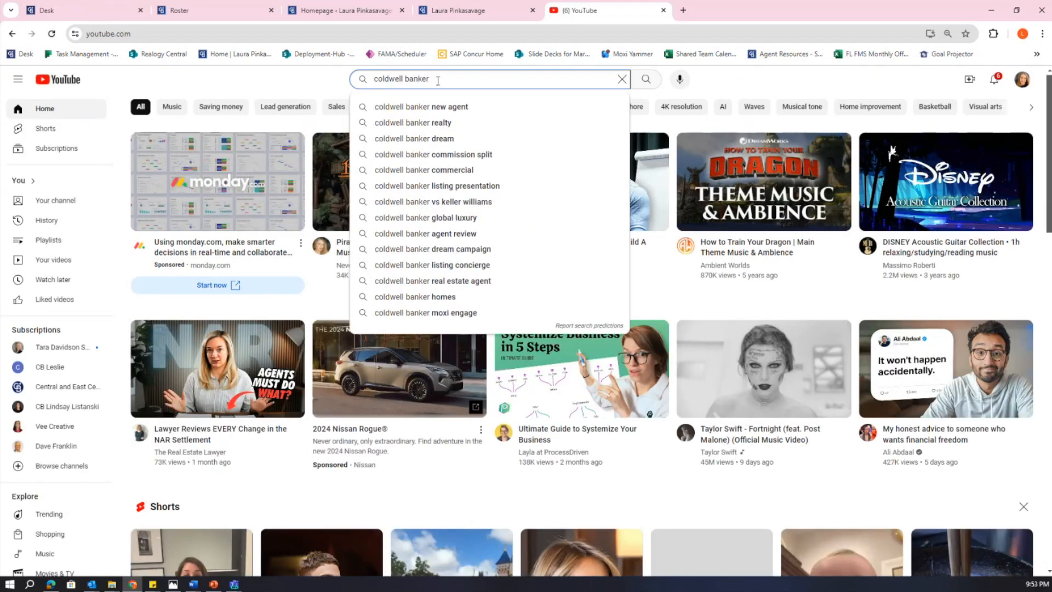
left_click(382, 124)
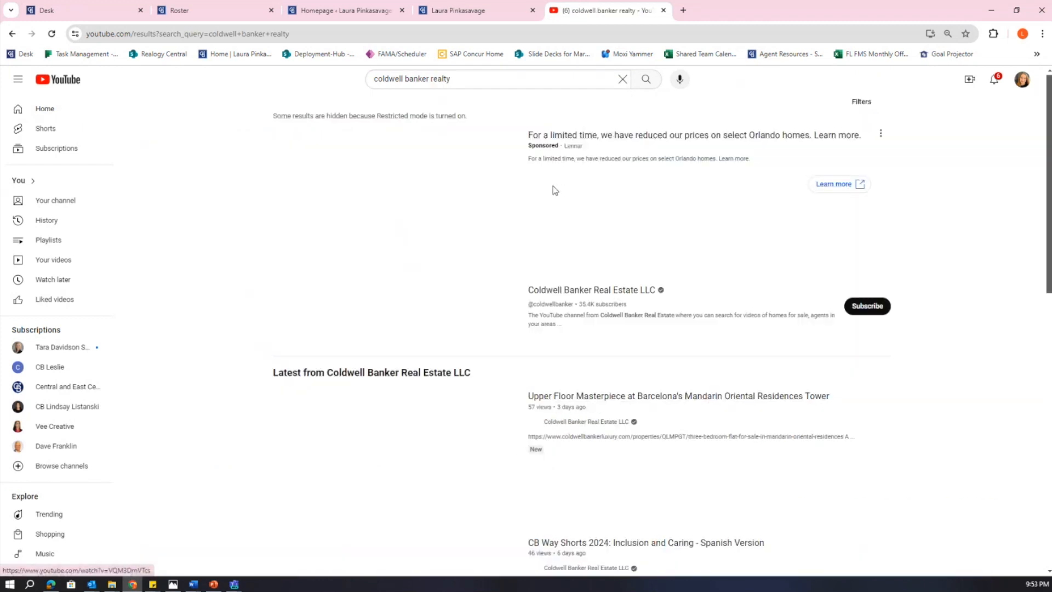
left_click(603, 296)
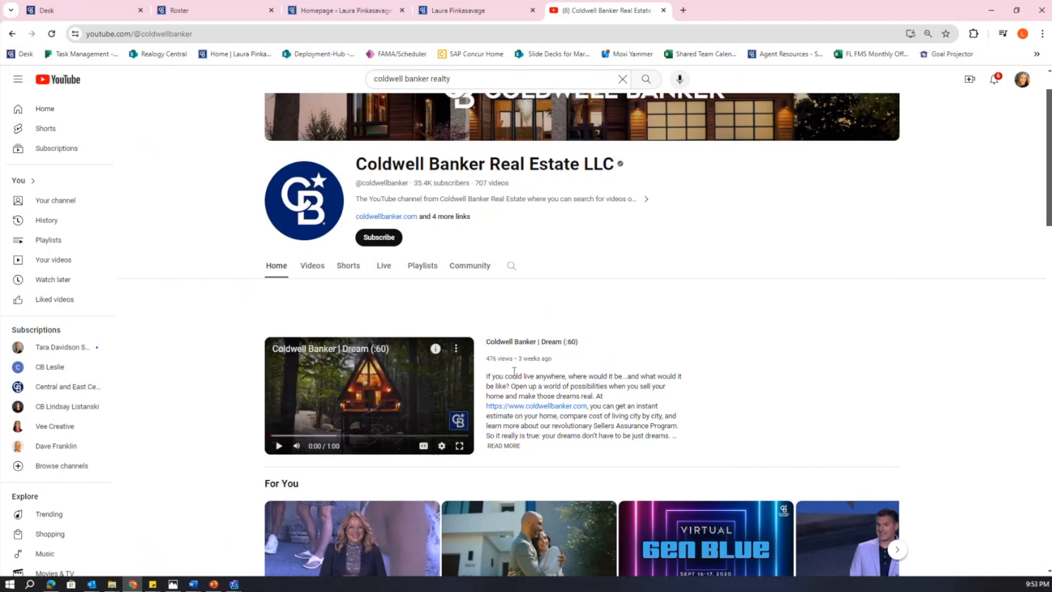
left_click(526, 347)
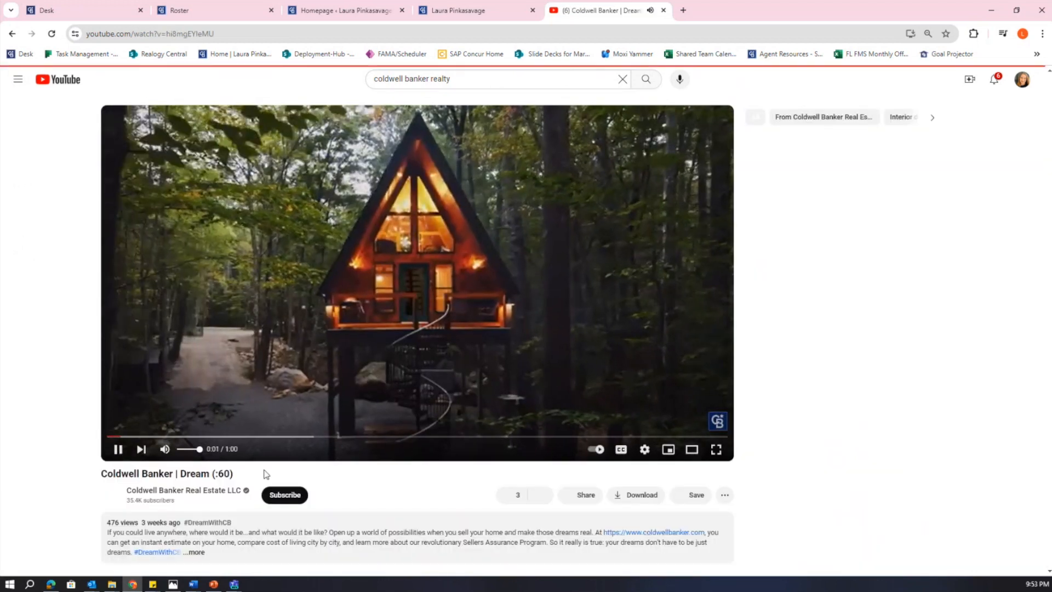
left_click(587, 495)
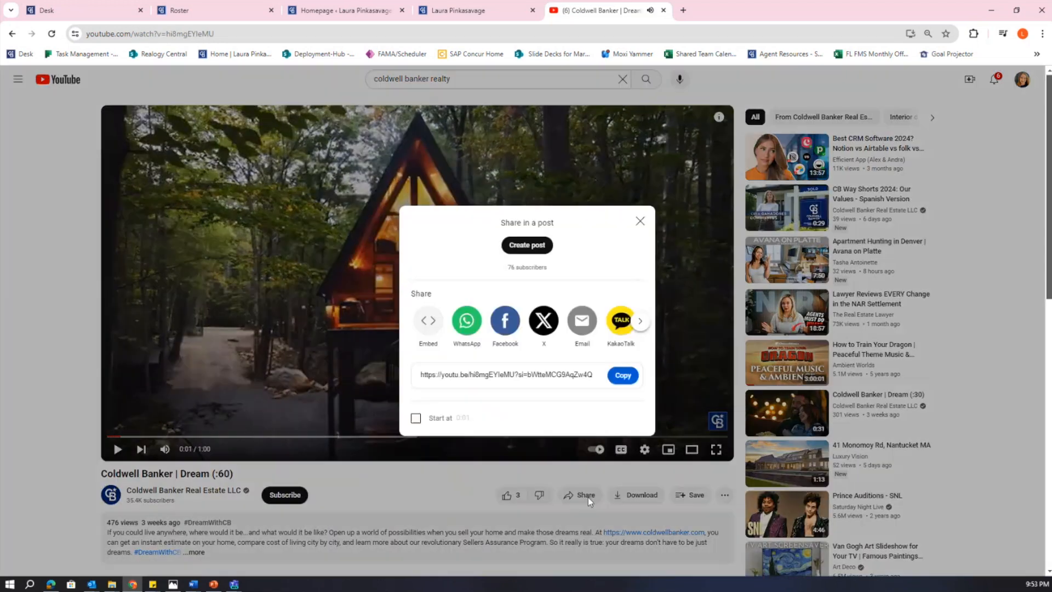
left_click(623, 375)
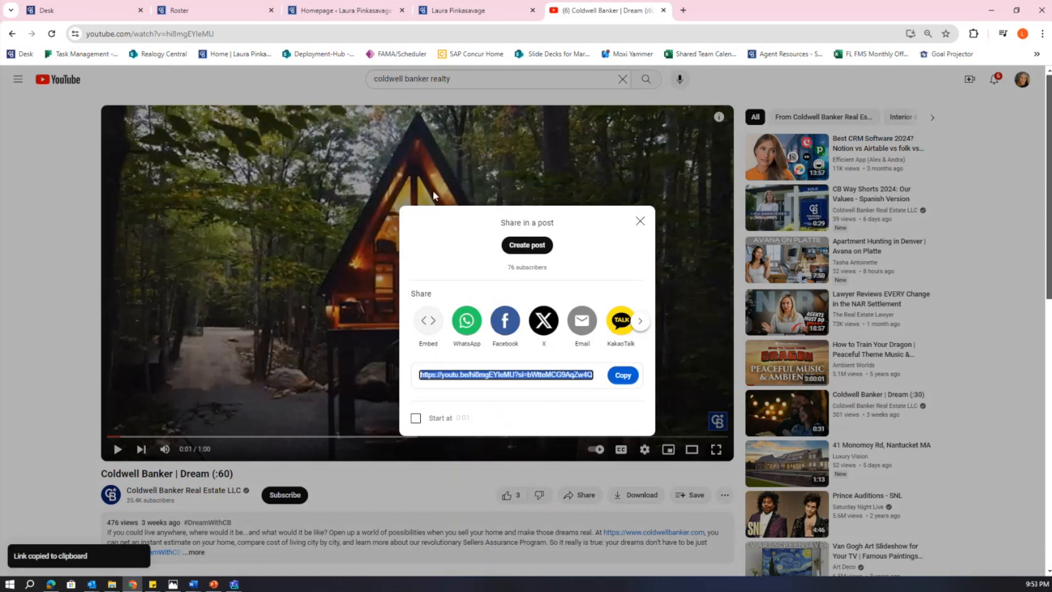
left_click(353, 11)
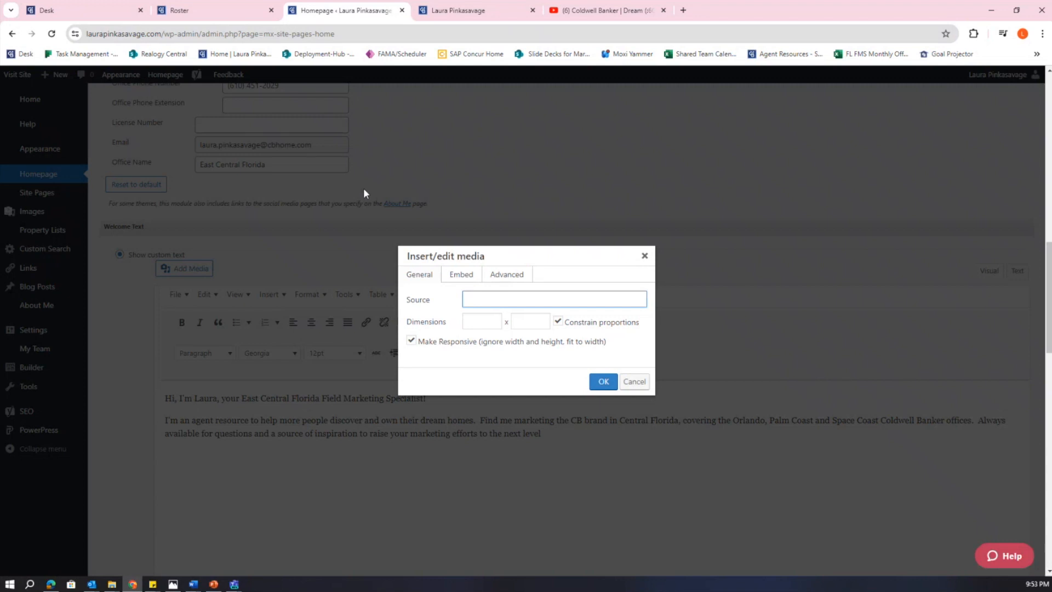
Paste the YouTube share link as the media Source and confirm the embed with OK.
right_click(491, 298)
left_click(551, 403)
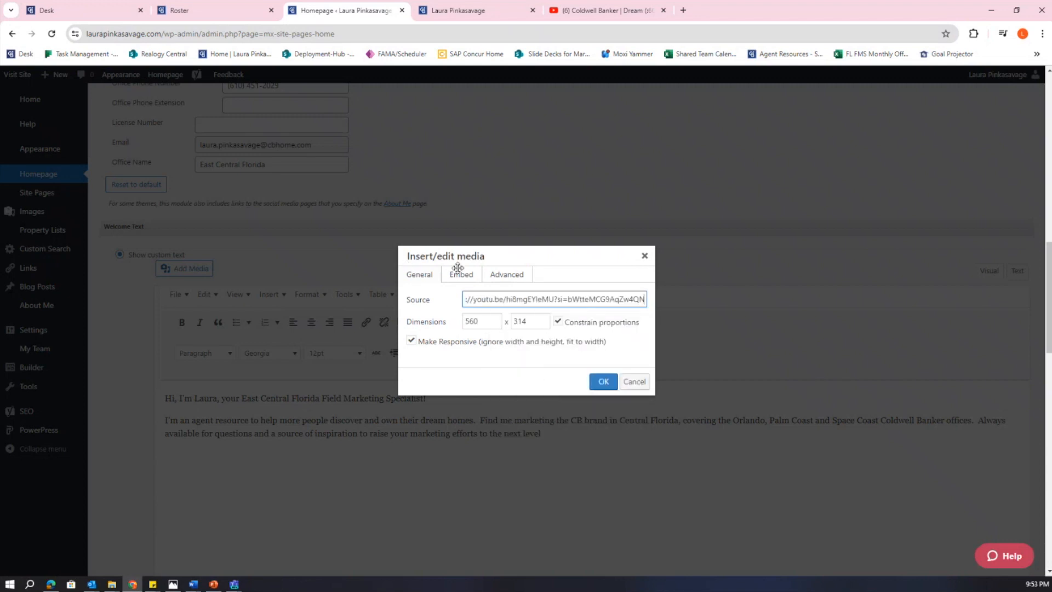
left_click_drag(406, 301, 454, 305)
left_click(452, 305)
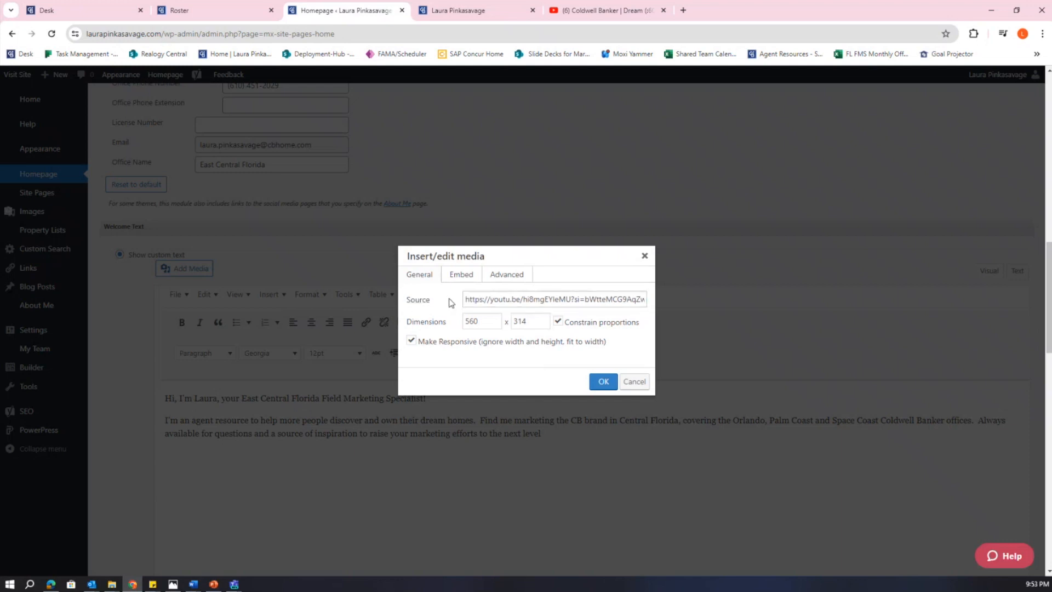
left_click(601, 380)
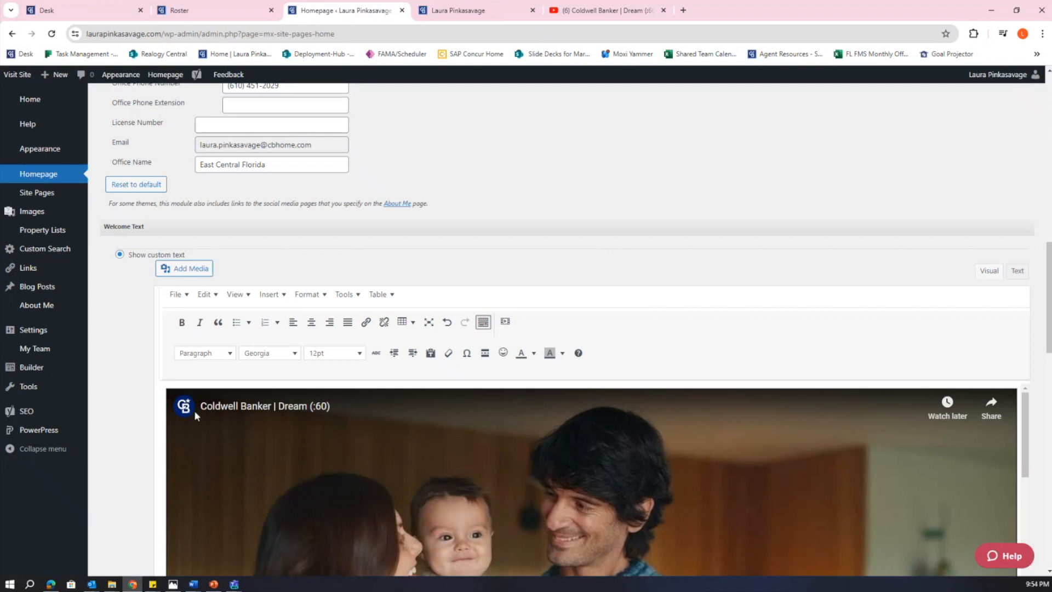
Select the embedded Dream (:60) video in the welcome text and play its preview.
left_click(164, 390)
left_click(171, 409)
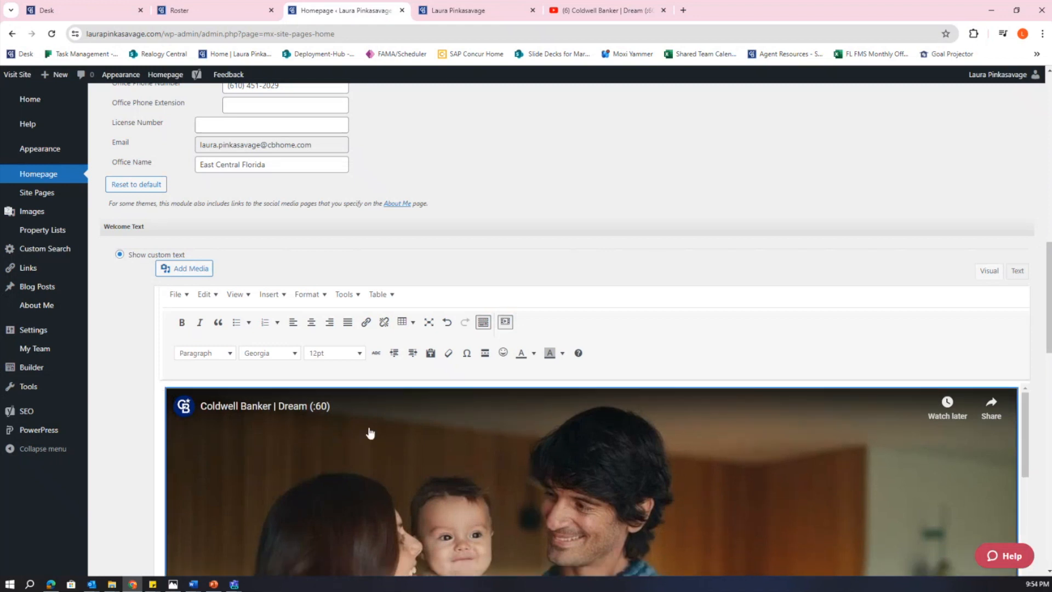
scroll(406, 433, "down", 2)
scroll(444, 432, "up", 1)
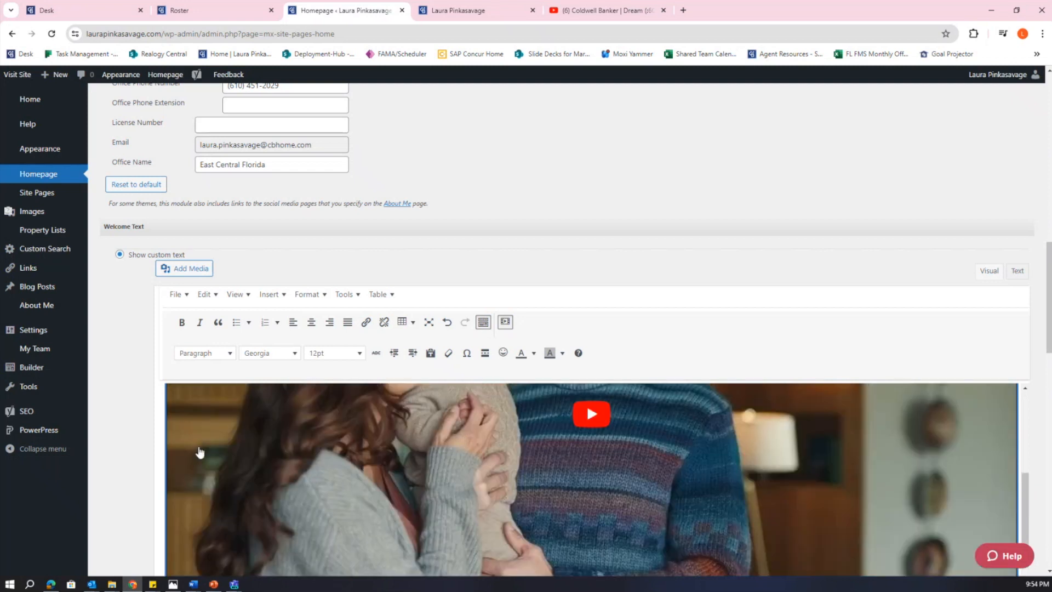
scroll(317, 438, "up", 1)
left_click(317, 462)
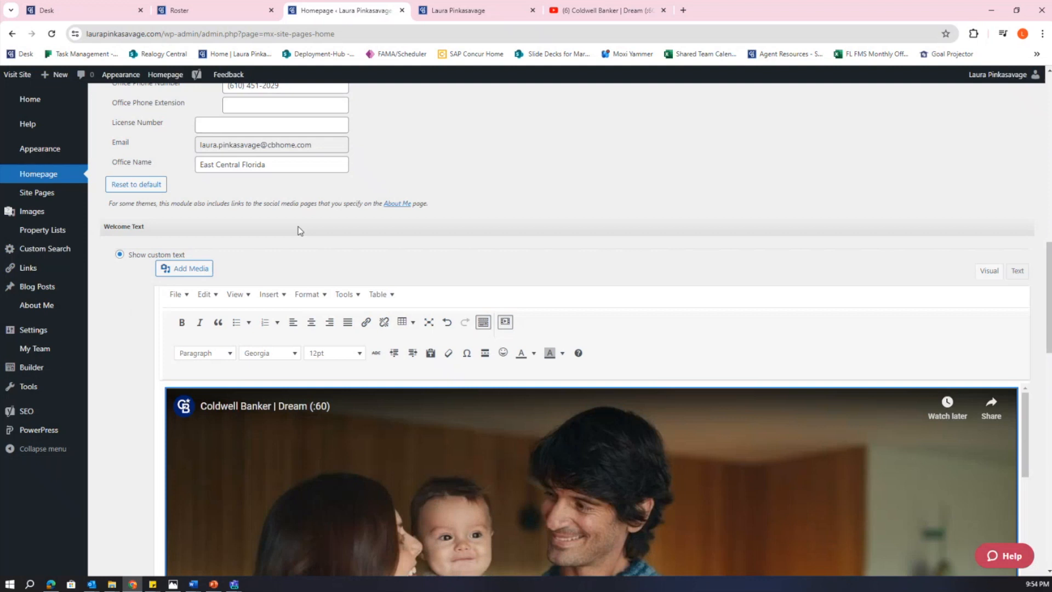
scroll(296, 230, "up", 8)
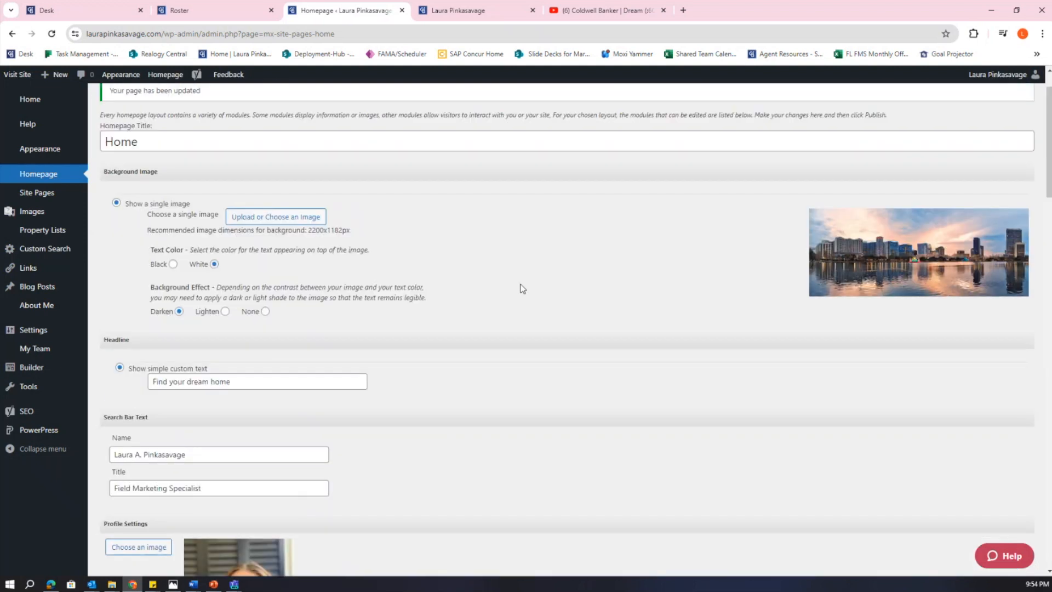
Publish the homepage changes.
scroll(523, 295, "down", 20)
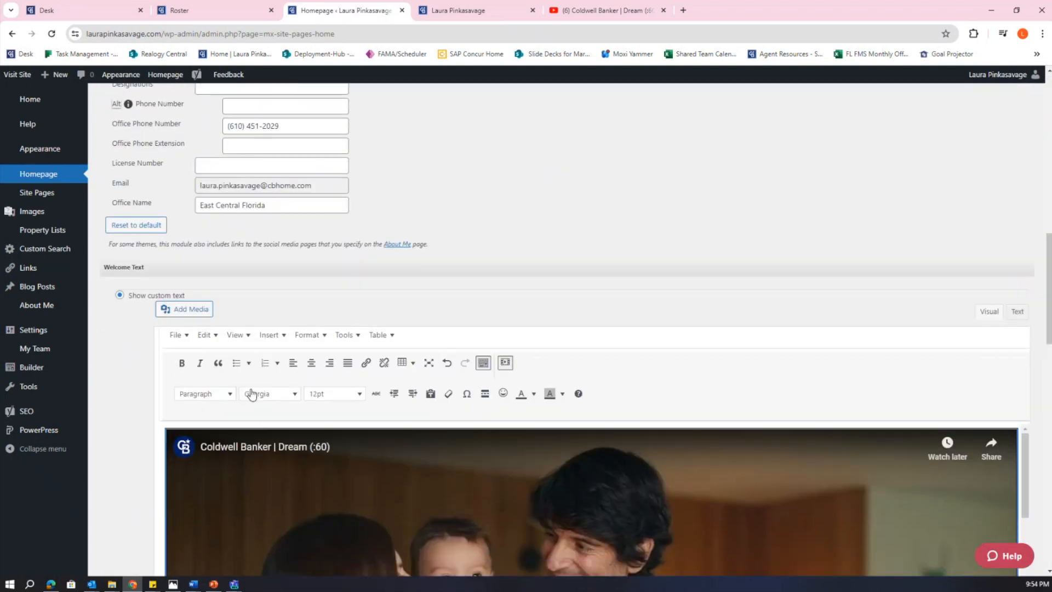
scroll(161, 396, "down", 2)
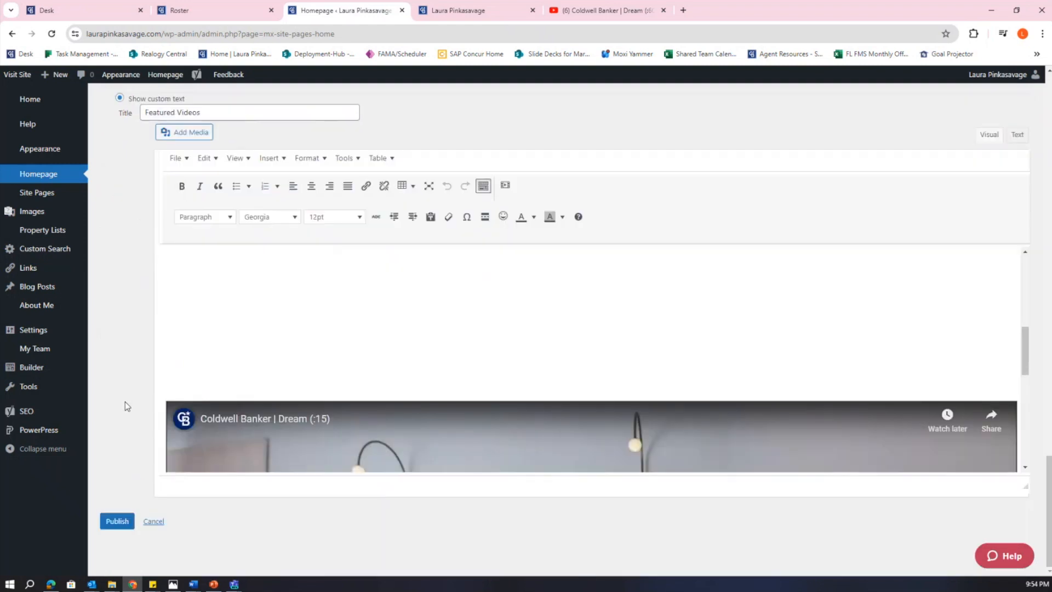
left_click(117, 521)
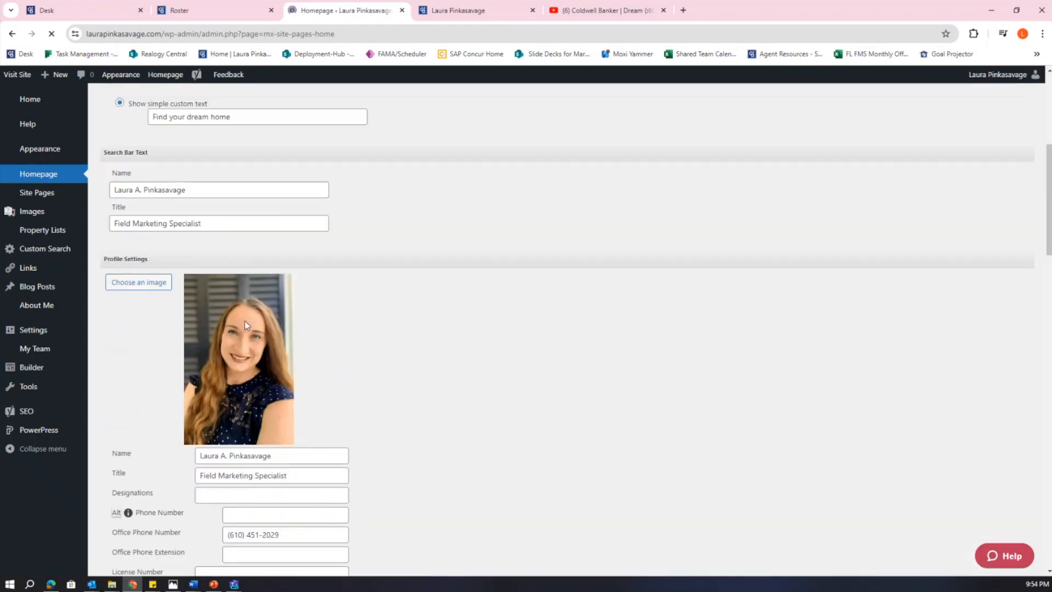
Check that the live homepage shows the Dream (:60) video beside the bio.
left_click(421, 18)
left_click(383, 11)
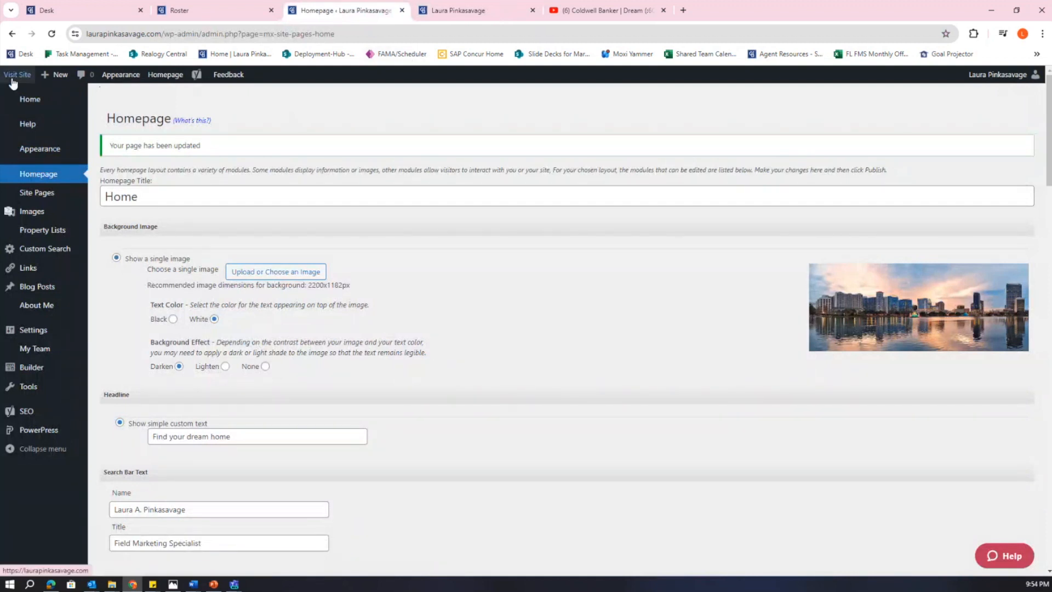
left_click(457, 11)
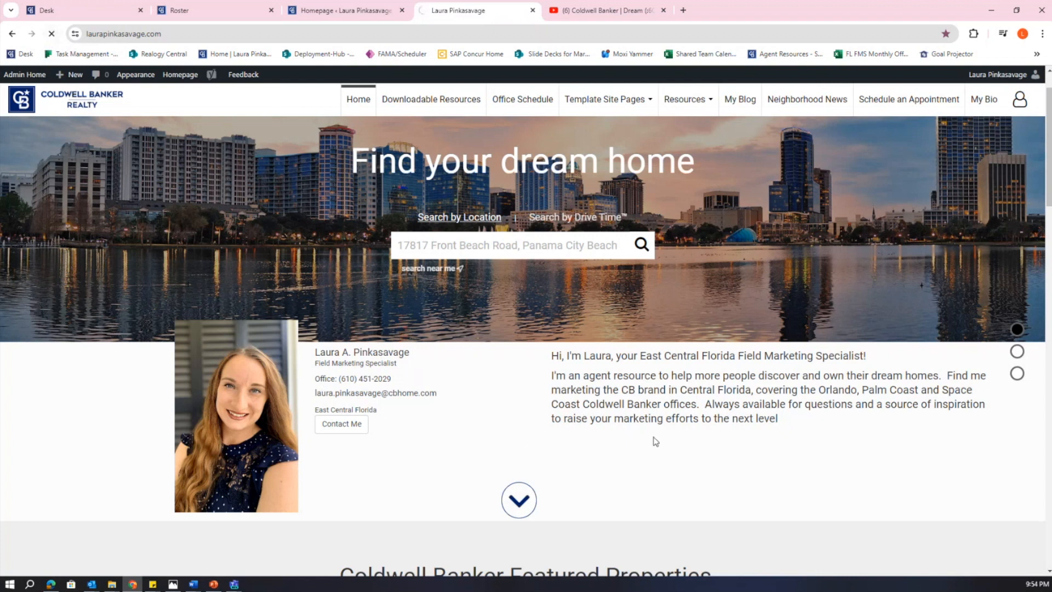
scroll(679, 421, "down", 2)
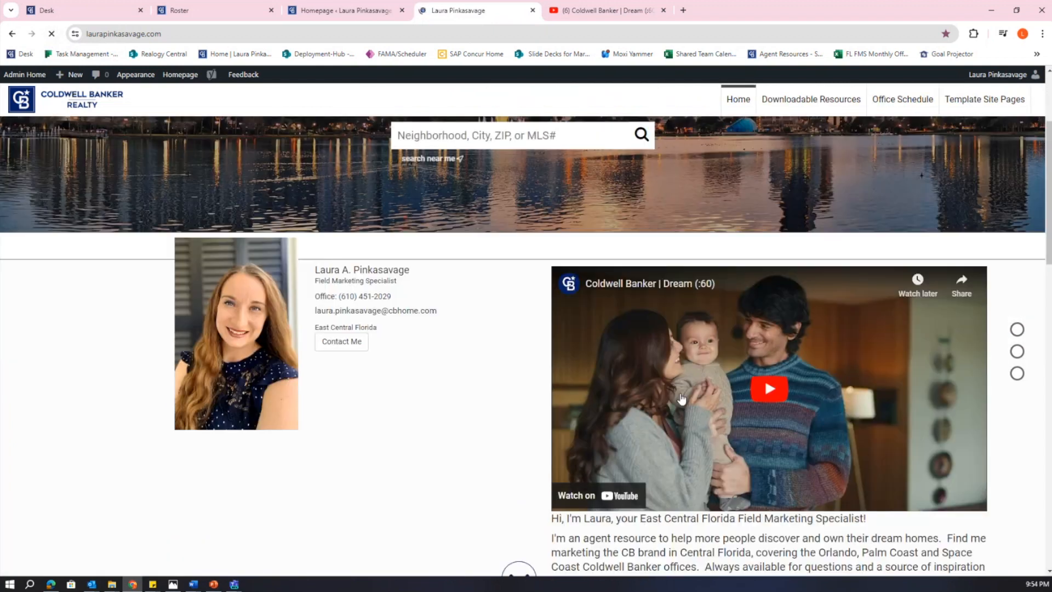
scroll(697, 309, "down", 1)
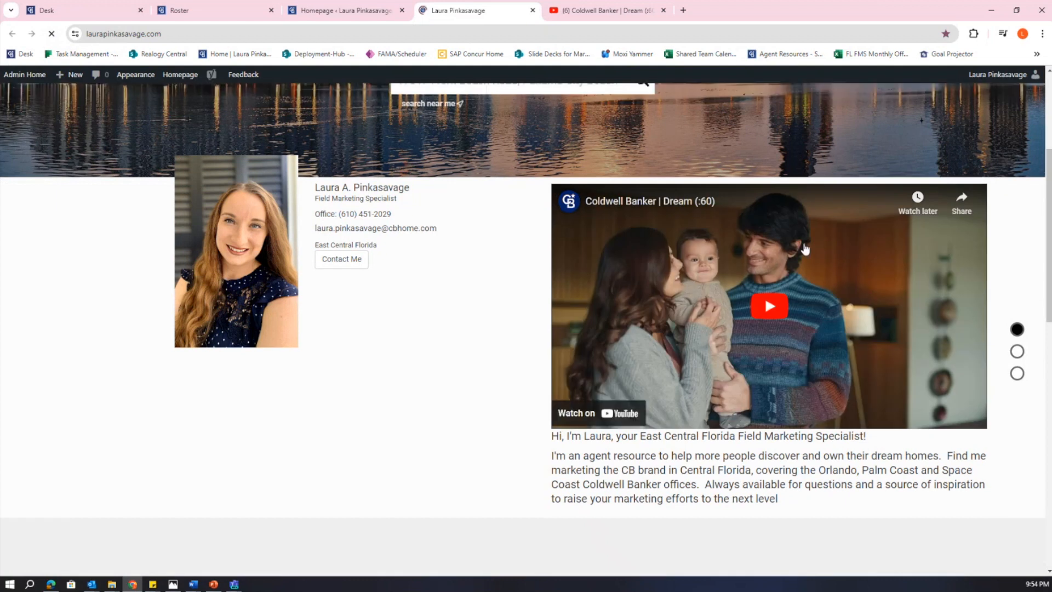
left_click_drag(791, 504, 521, 333)
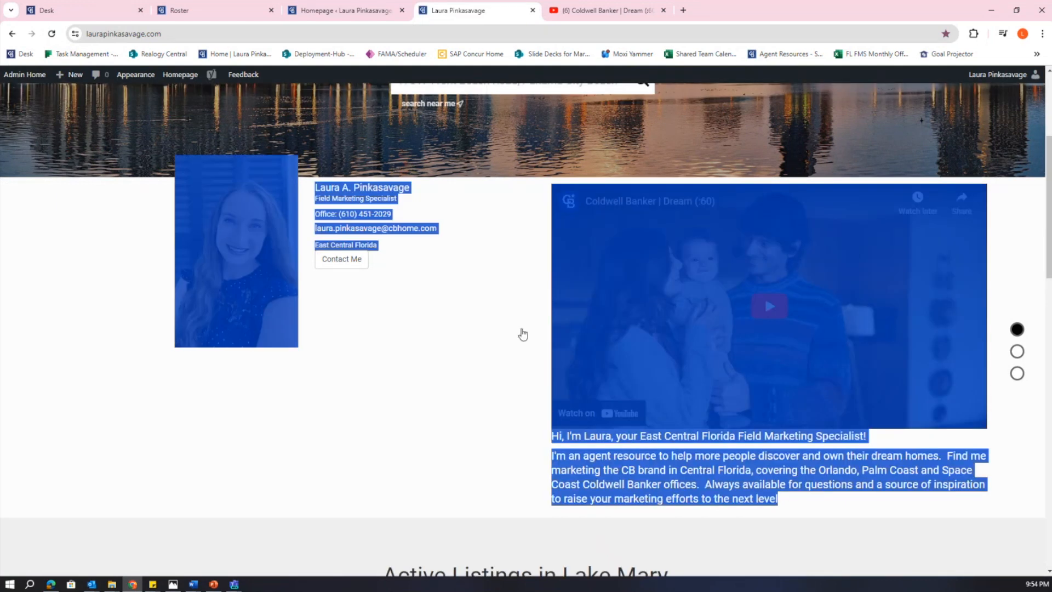
left_click(599, 450)
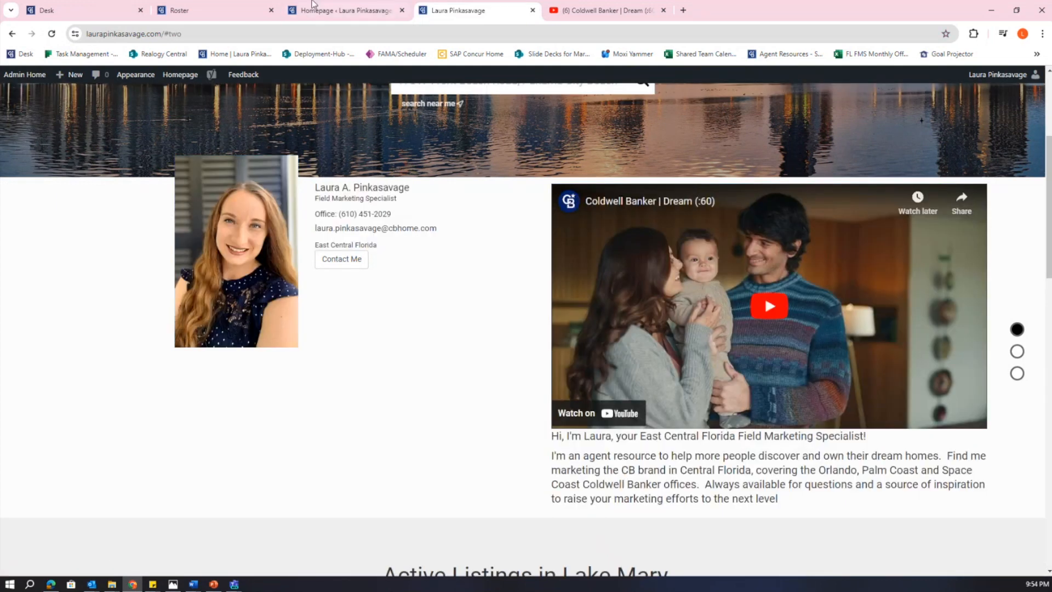
Return to the Homepage settings in the admin.
left_click(345, 10)
scroll(449, 289, "down", 2)
scroll(449, 291, "down", 15)
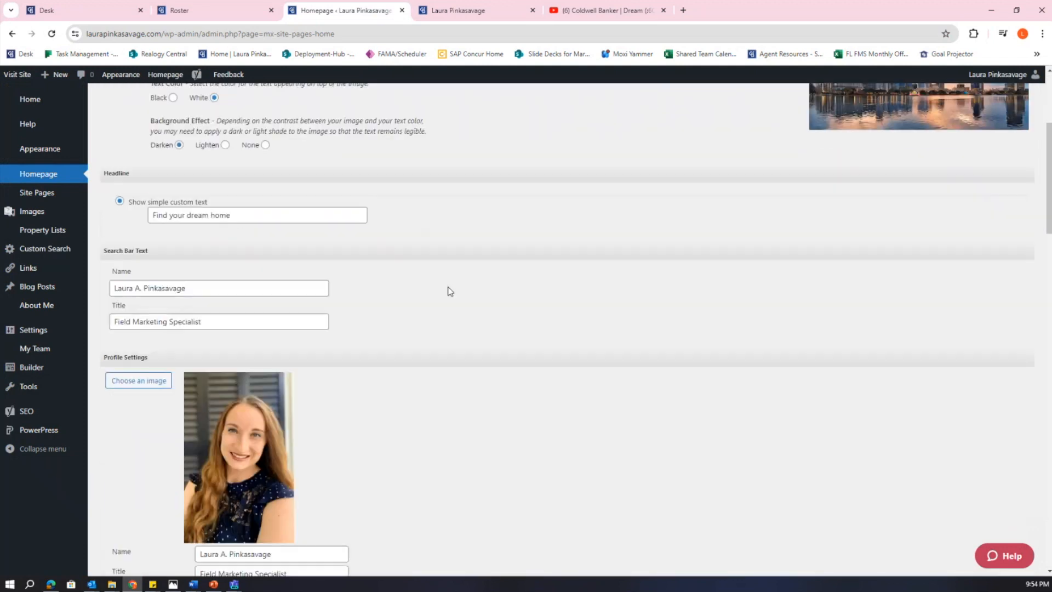
scroll(432, 279, "down", 8)
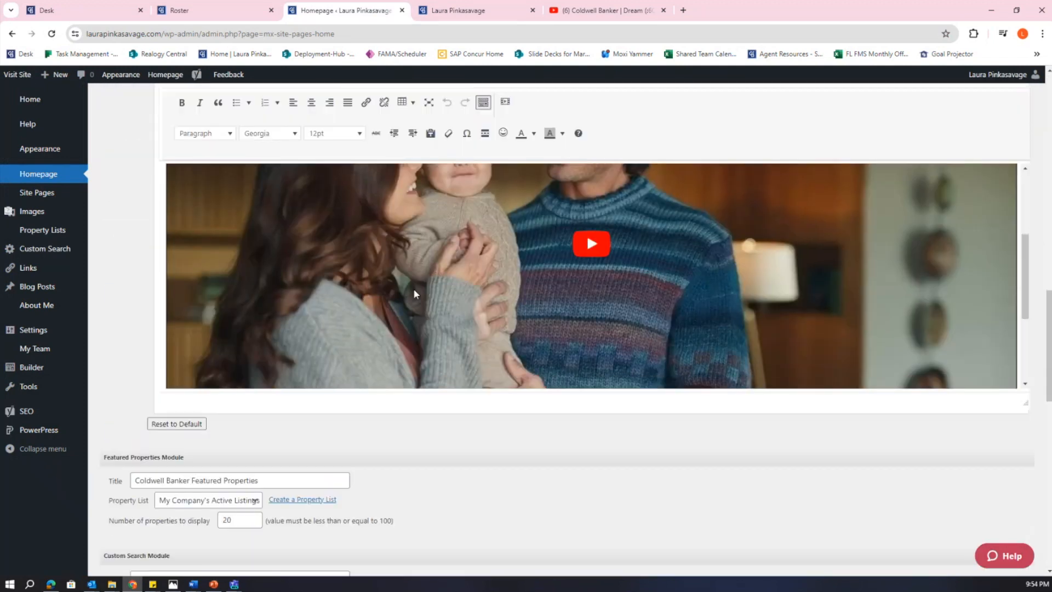
scroll(445, 338, "down", 2)
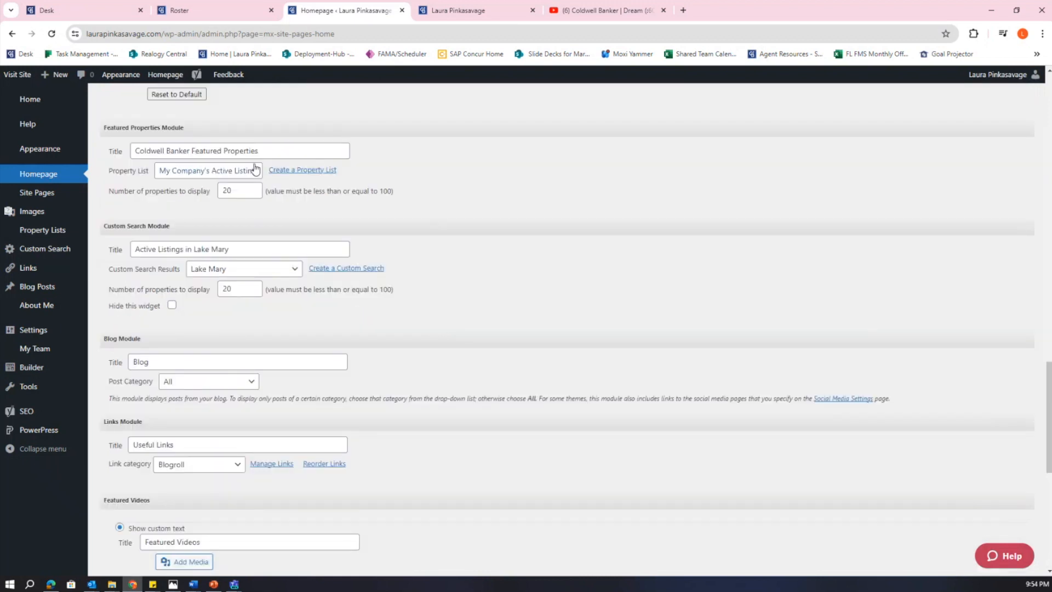
left_click_drag(103, 130, 186, 128)
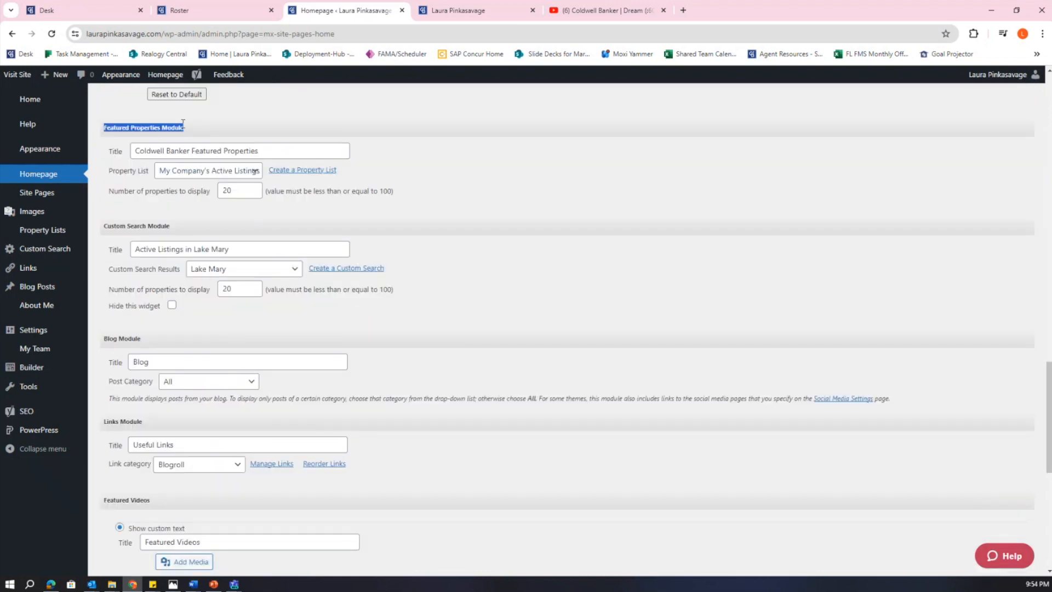
left_click(278, 151)
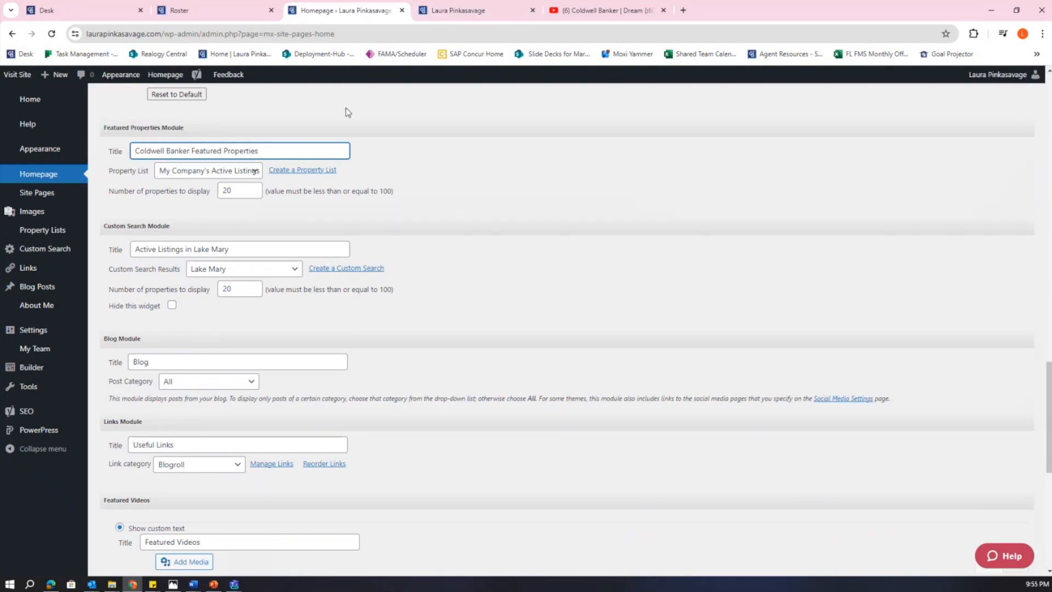
mouse_move(133, 150)
left_mouse_down()
mouse_move(265, 148)
mouse_move(134, 150)
left_mouse_up()
left_click(267, 152)
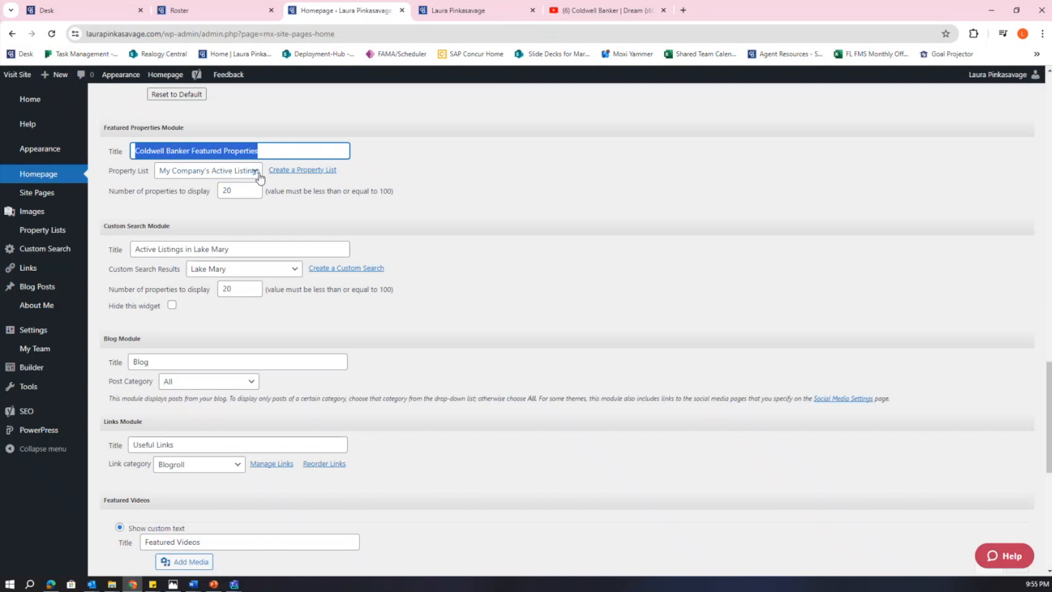
left_click(257, 174)
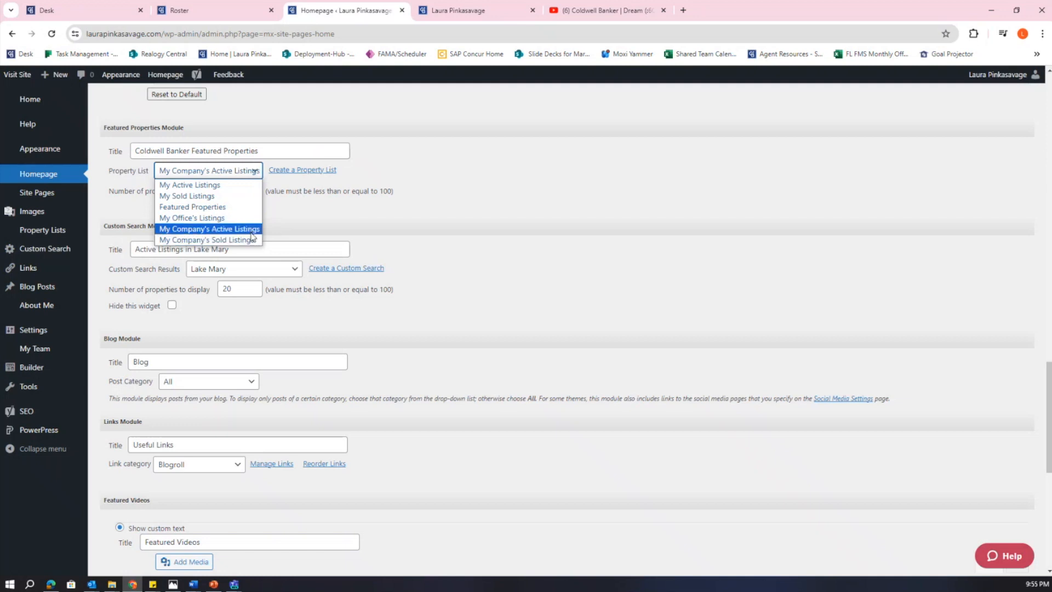
left_click(276, 207)
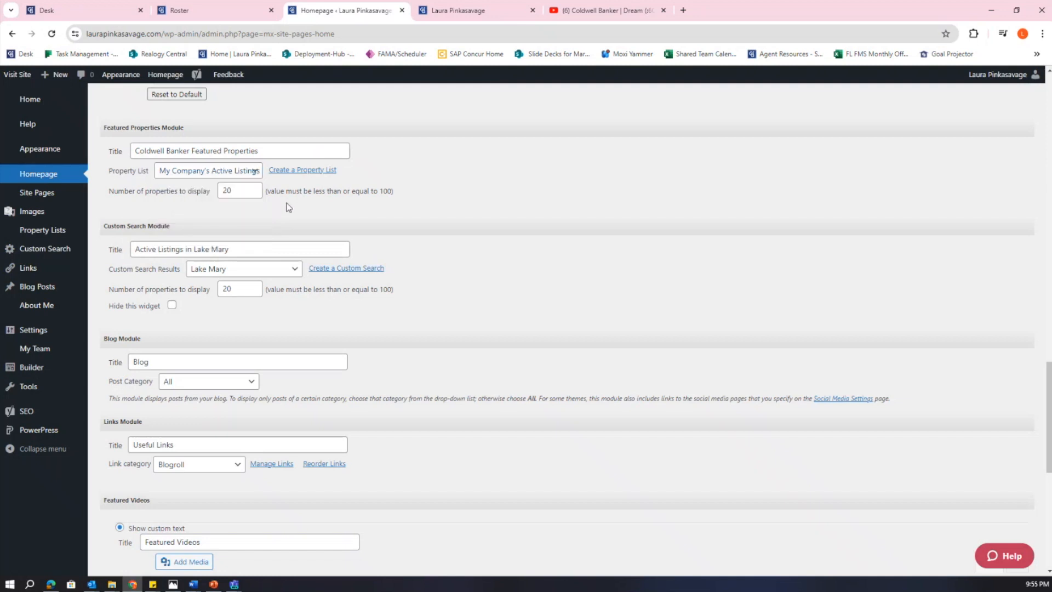
left_click_drag(245, 191, 214, 200)
left_click(551, 291)
scroll(437, 319, "down", 2)
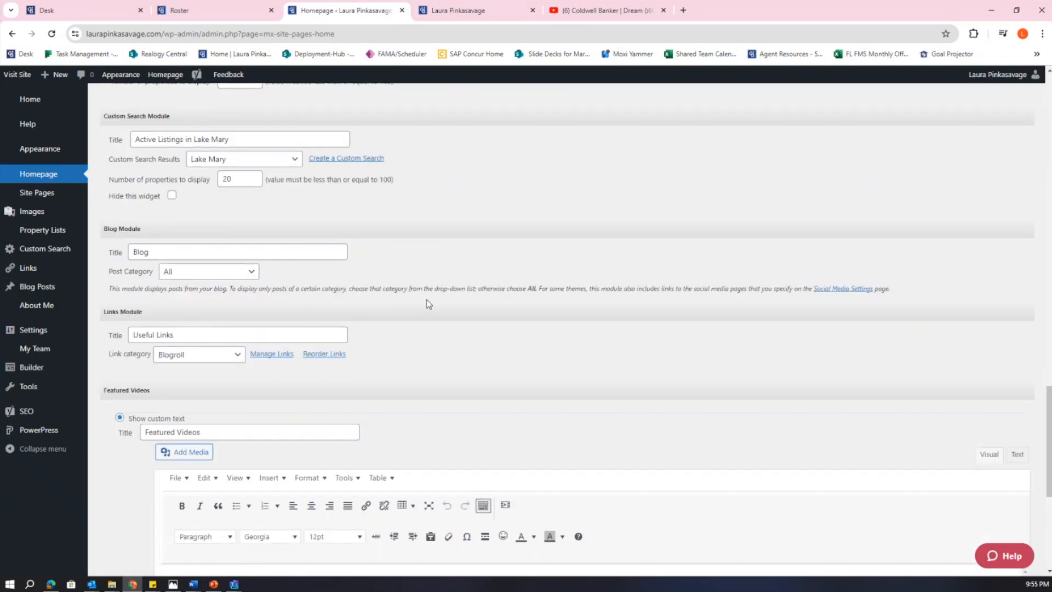
left_click_drag(133, 140, 245, 134)
left_click(245, 136)
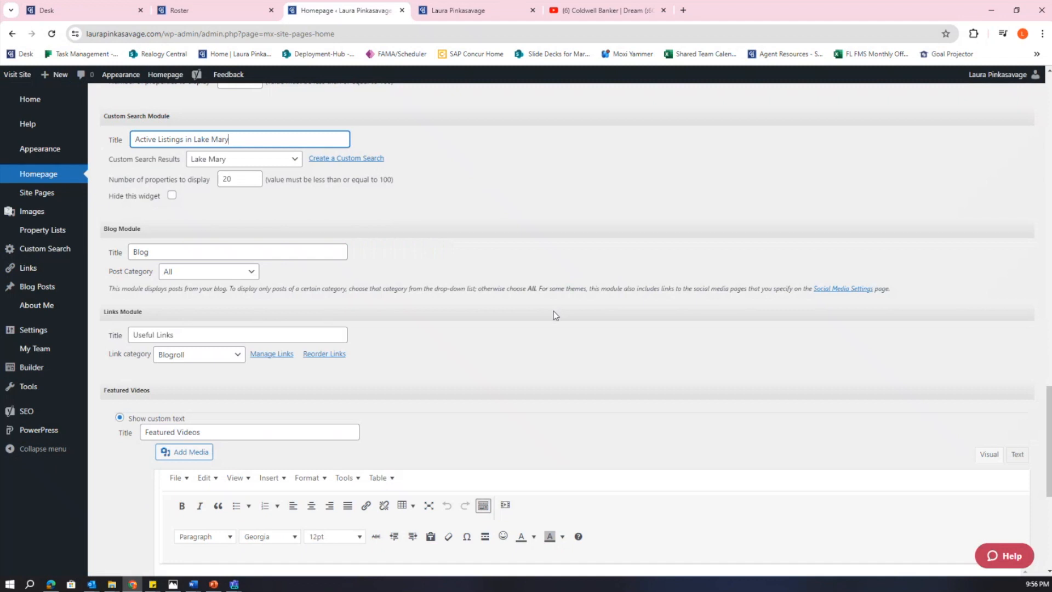
scroll(555, 315, "down", 1)
scroll(555, 315, "down", 1)
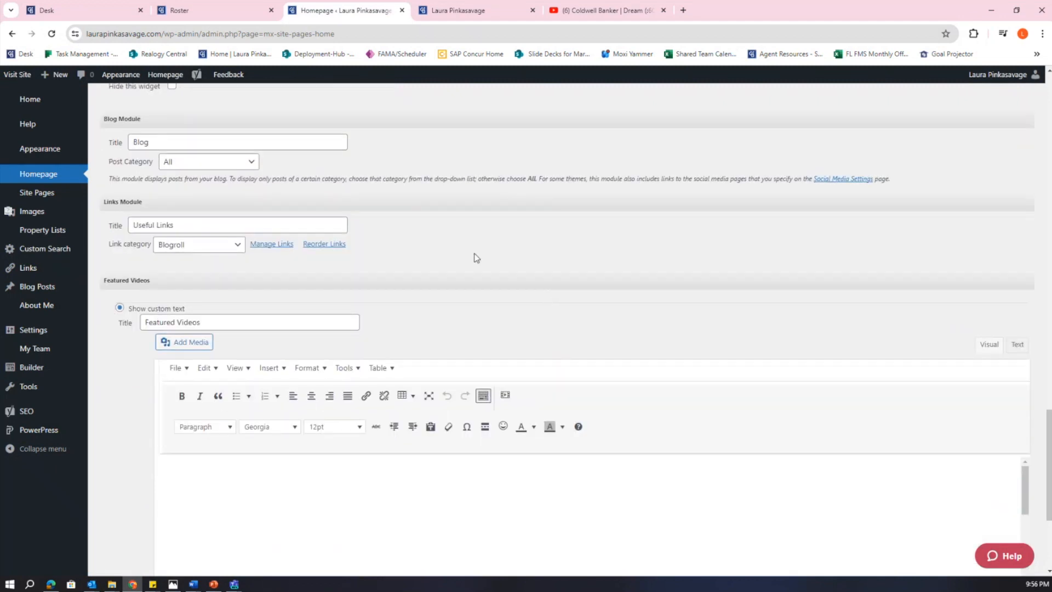
Review the Blog Module, keeping All as the blog post category.
left_click_drag(102, 120, 150, 122)
left_click(156, 121)
left_click(256, 165)
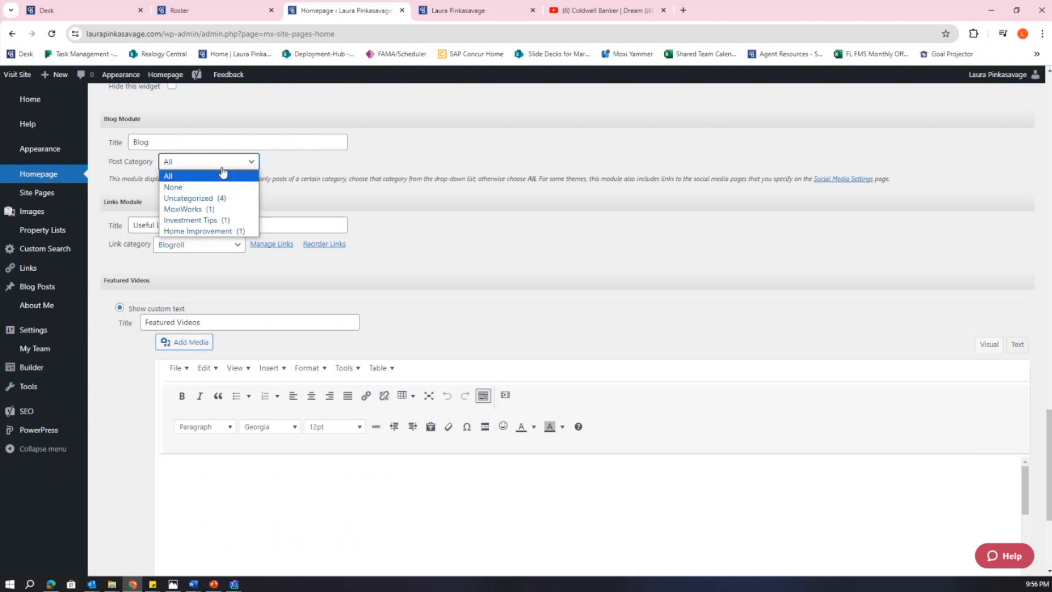
left_click(274, 165)
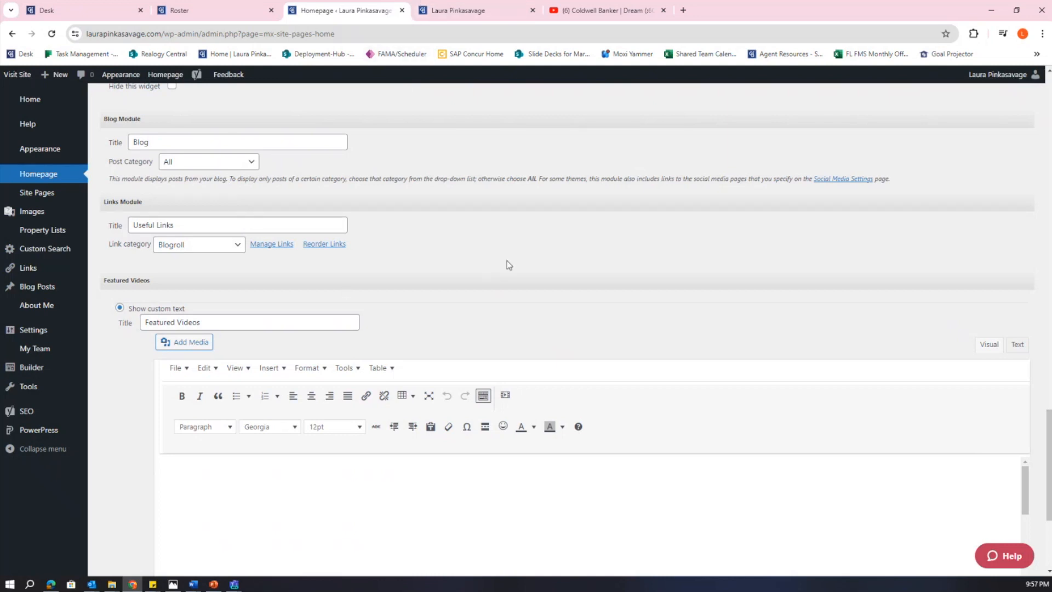
Note the Featured Videos module title and preview the live agent website.
scroll(508, 264, "down", 1)
scroll(508, 264, "down", 1)
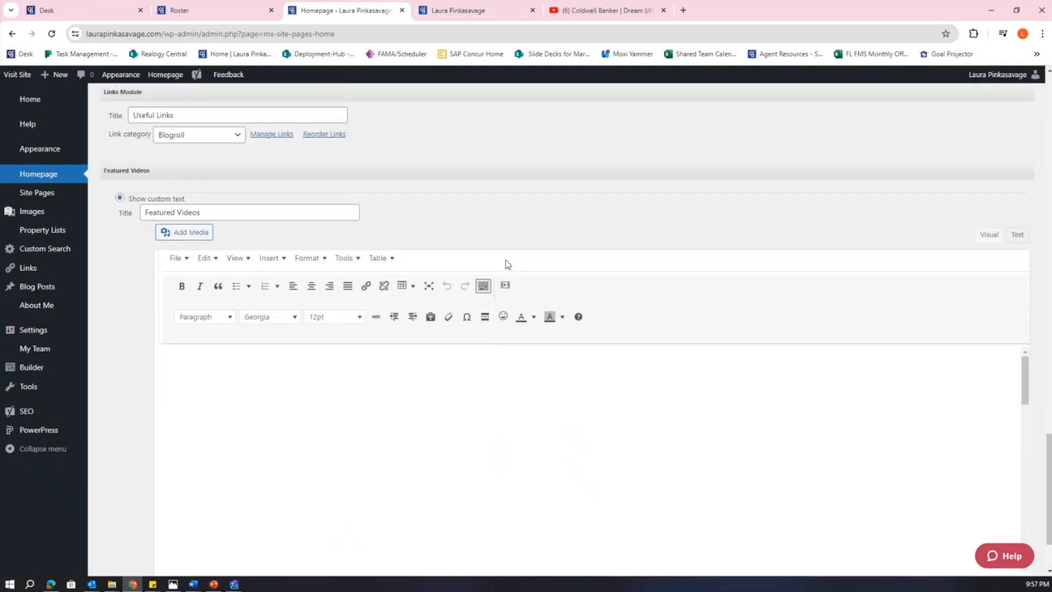
scroll(504, 263, "down", 2)
scroll(503, 256, "up", 1)
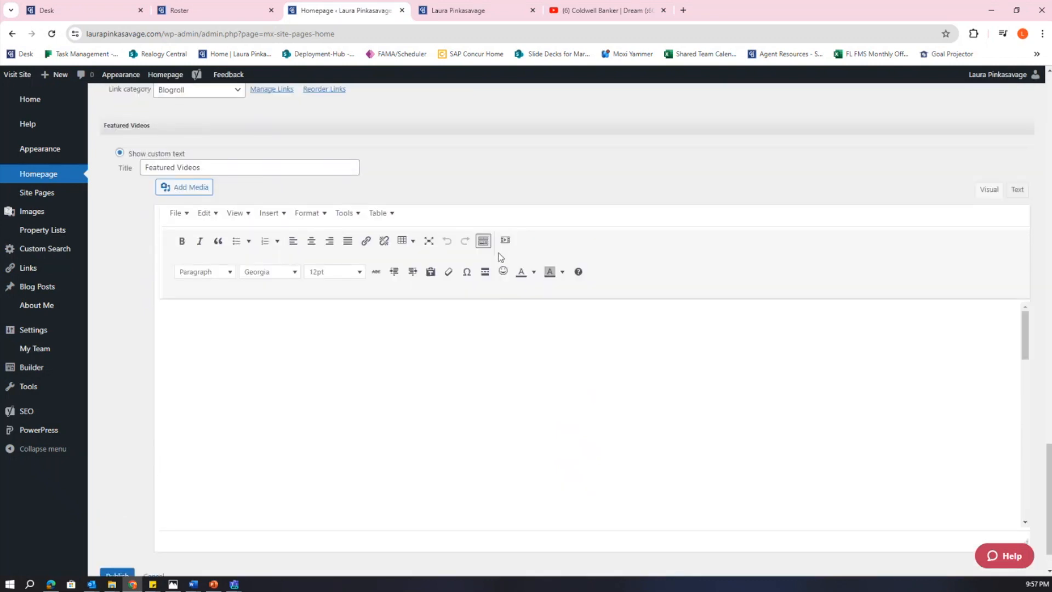
left_click_drag(233, 167, 139, 165)
left_click(439, 178)
left_click(434, 17)
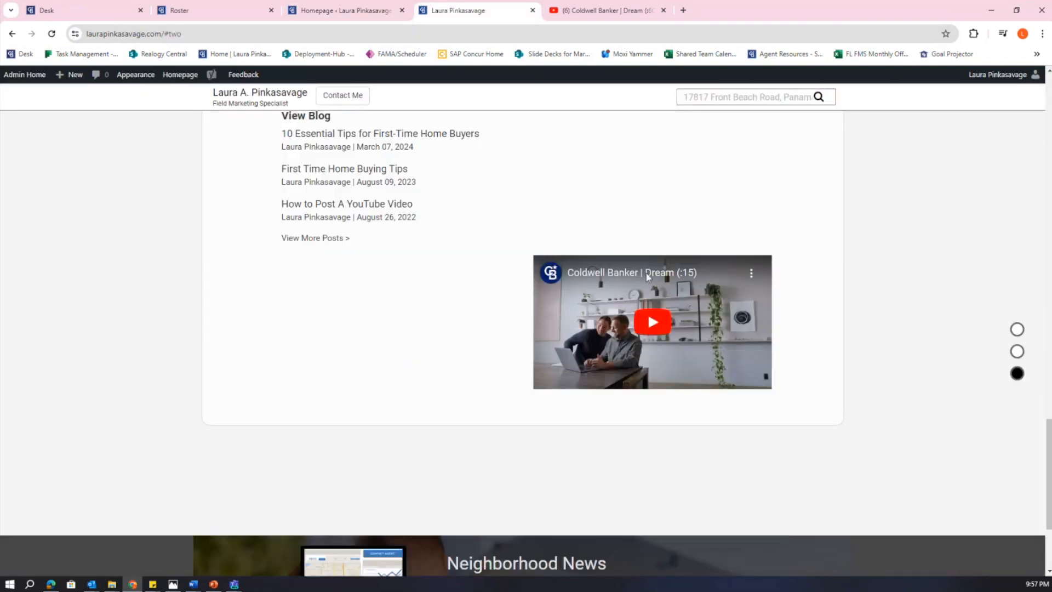
Return to the admin Homepage settings and find the 'Useful Links' Links Module.
scroll(723, 341, "up", 3)
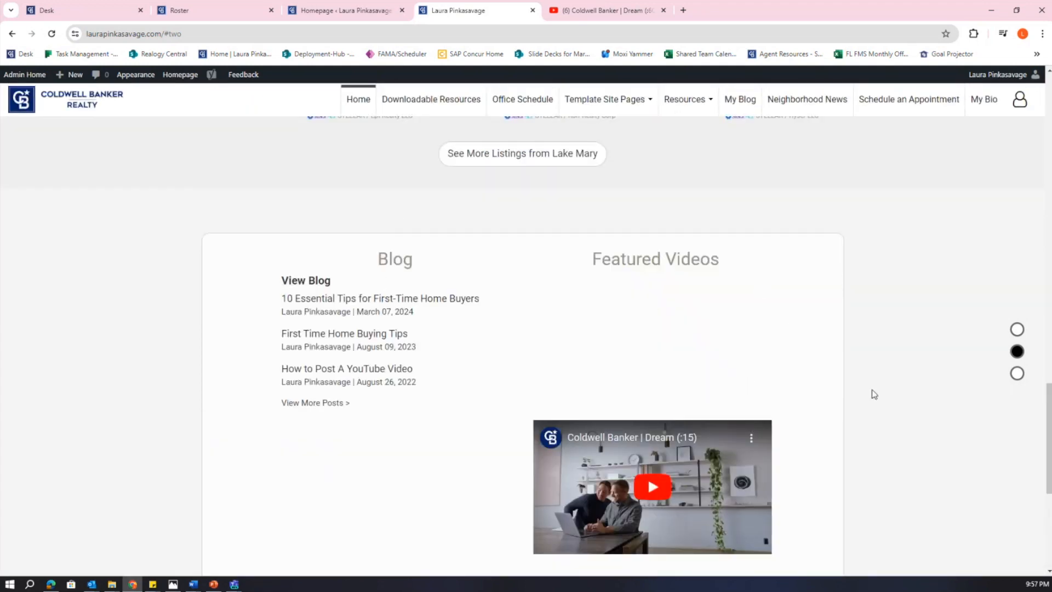
left_click(340, 11)
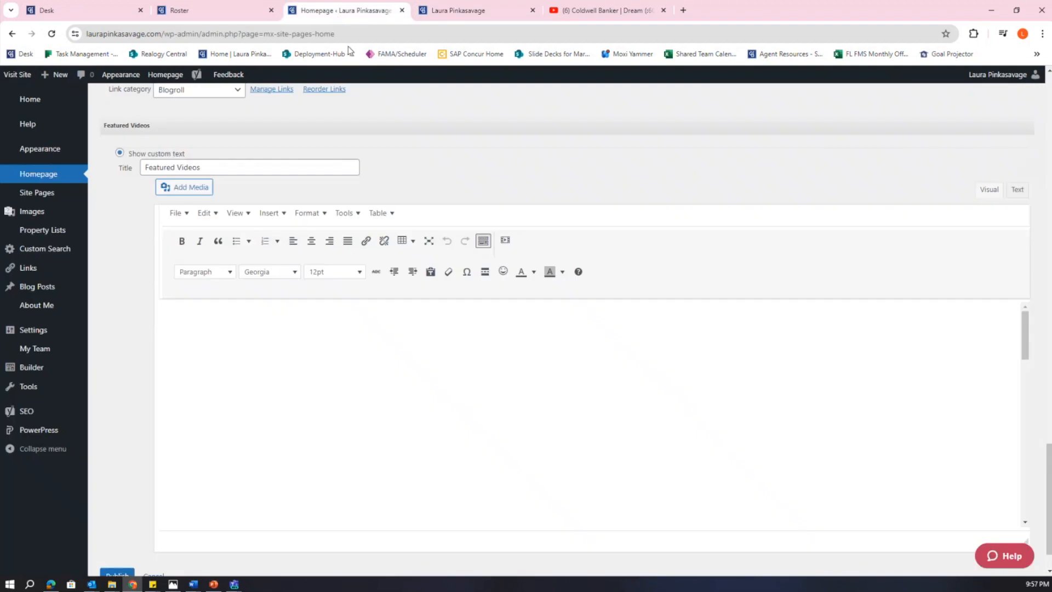
scroll(468, 411, "up", 3)
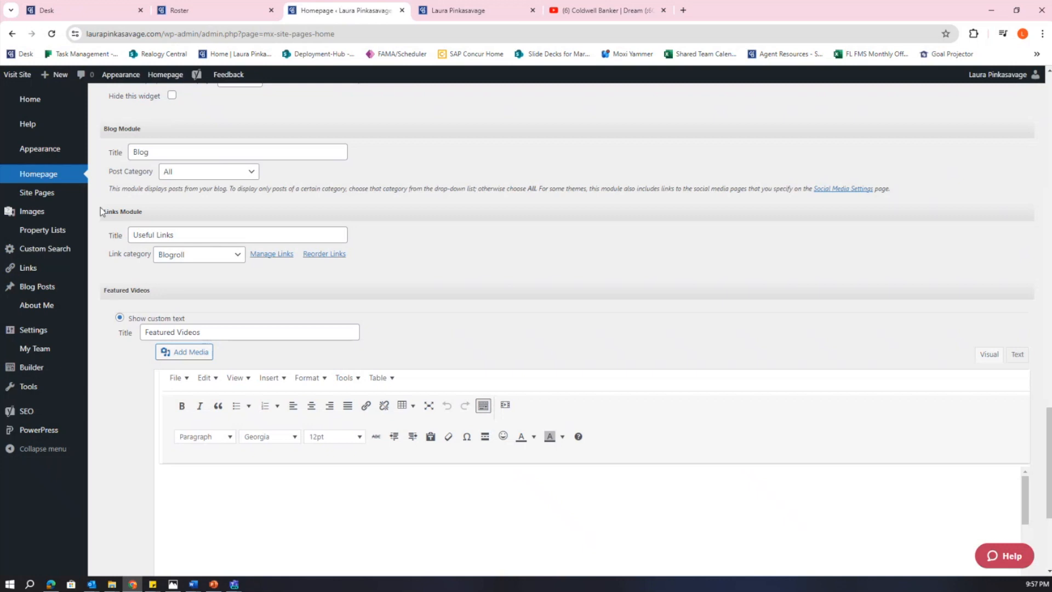
left_click_drag(106, 211, 152, 214)
left_click(151, 207)
mouse_move(29, 273)
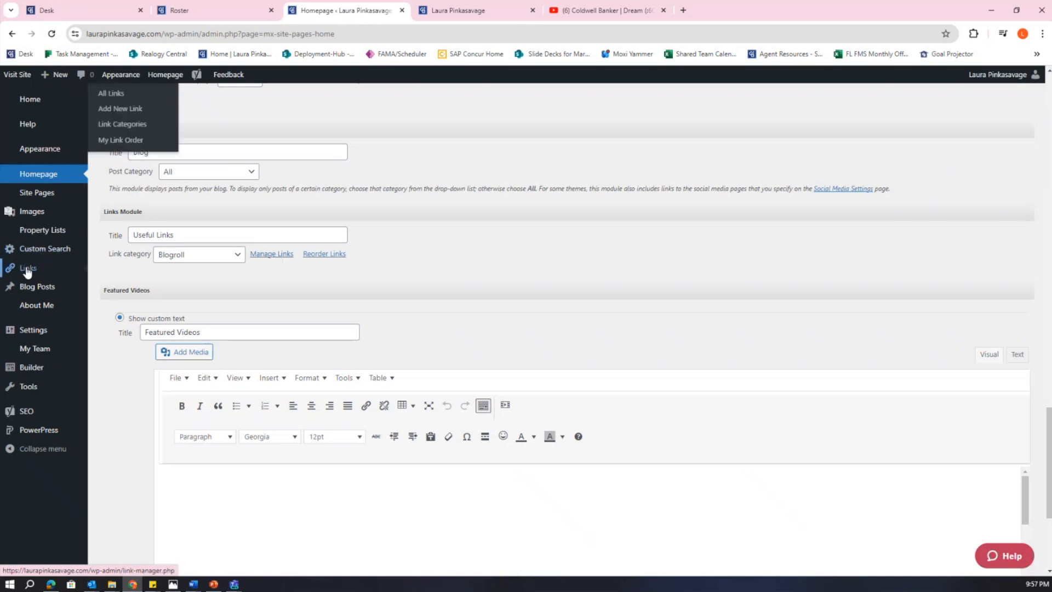
Confirm All Links is empty and open a blank Add New Link form.
left_click(274, 254)
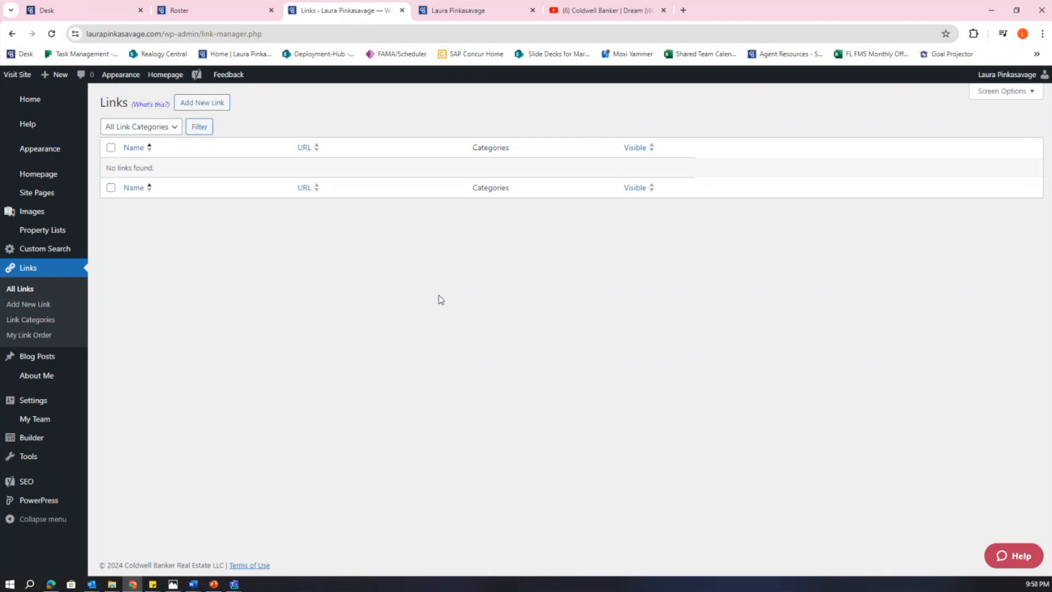
left_click(213, 105)
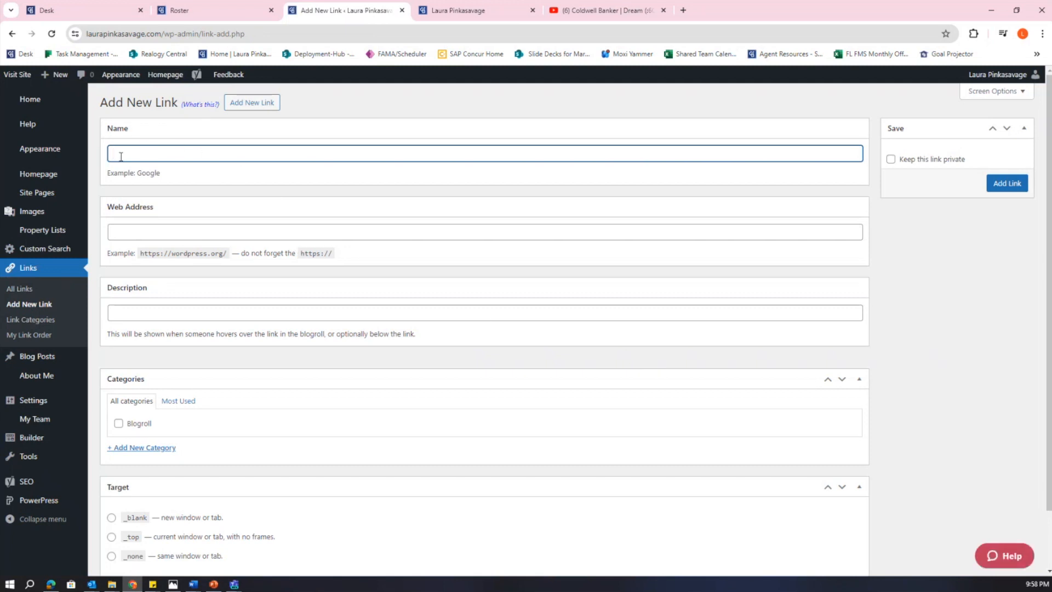
left_click(137, 233)
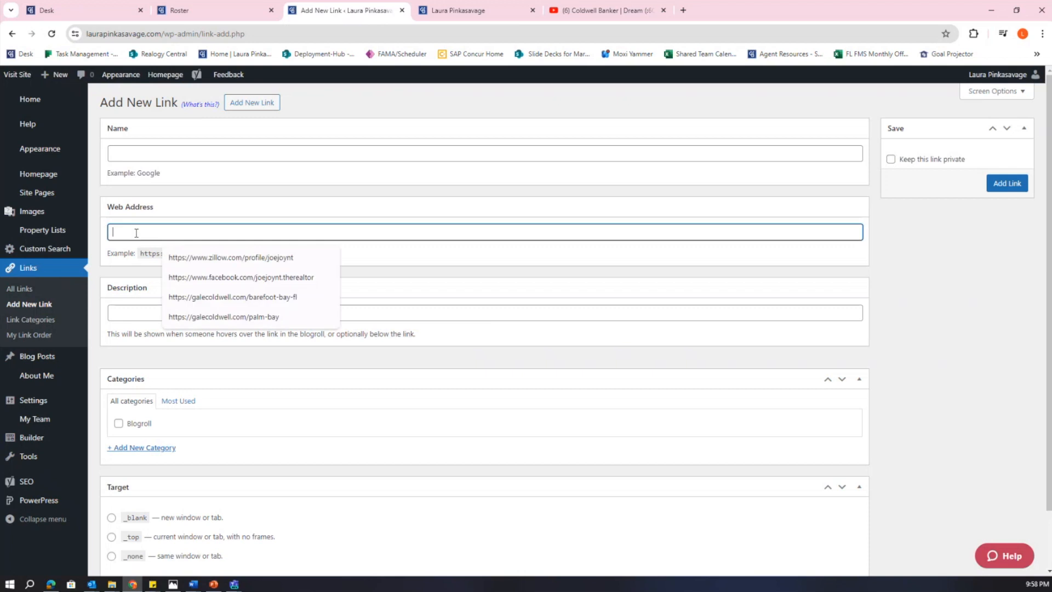
left_click(148, 151)
left_click_drag(160, 174, 134, 174)
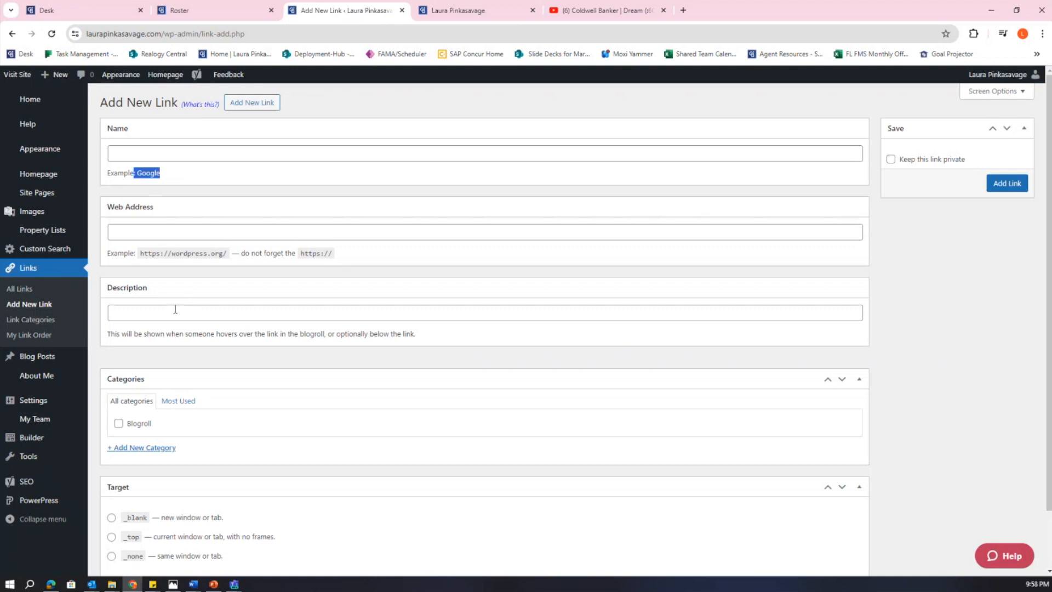
Look over the link Description field, then go back to the Homepage settings.
left_click(141, 292)
left_click_drag(141, 292, 111, 301)
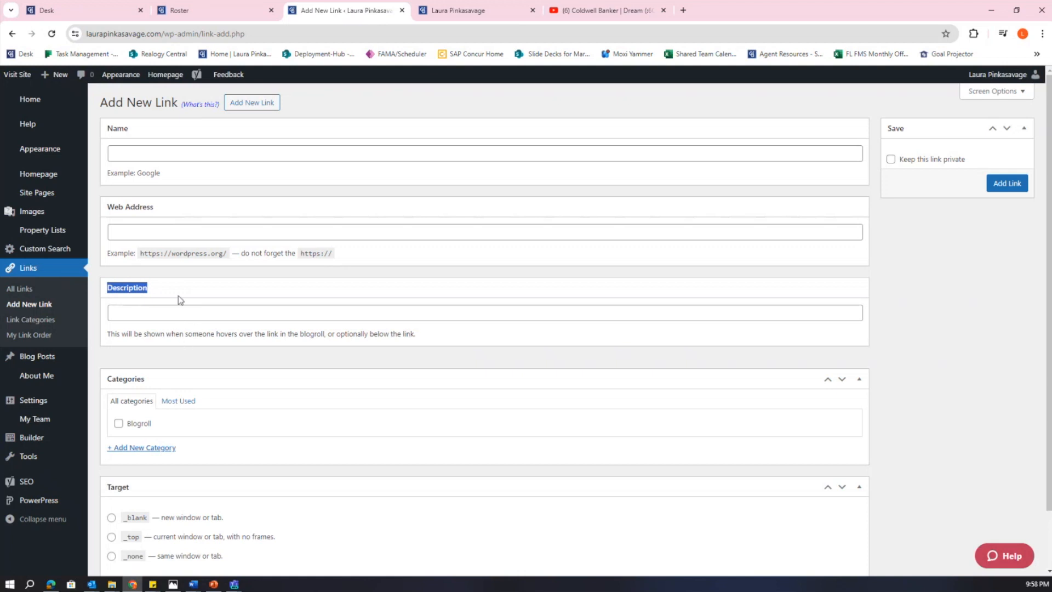
left_click(163, 287)
scroll(214, 357, "down", 2)
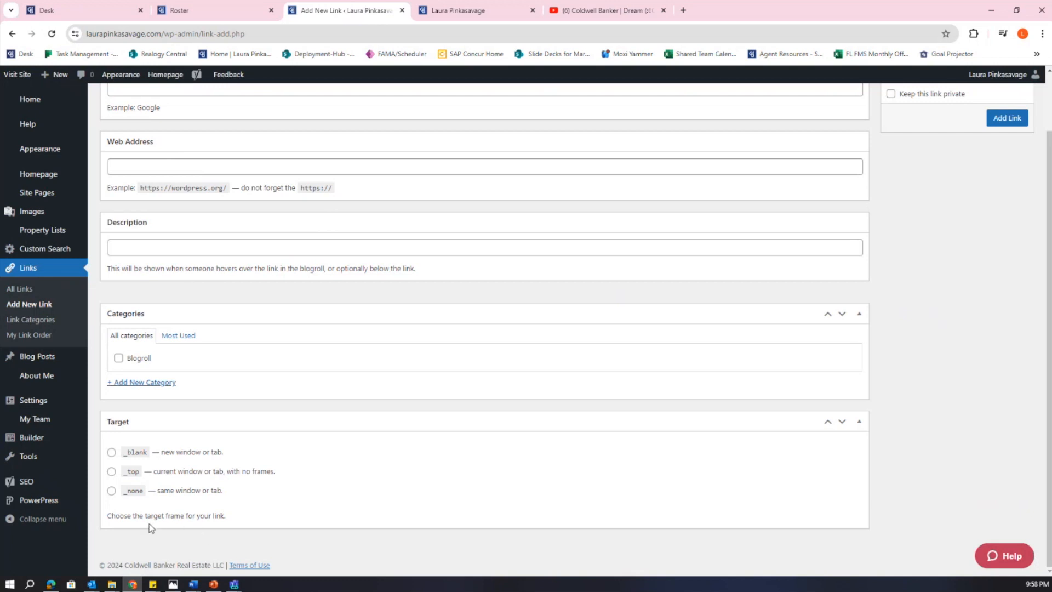
scroll(208, 469, "up", 2)
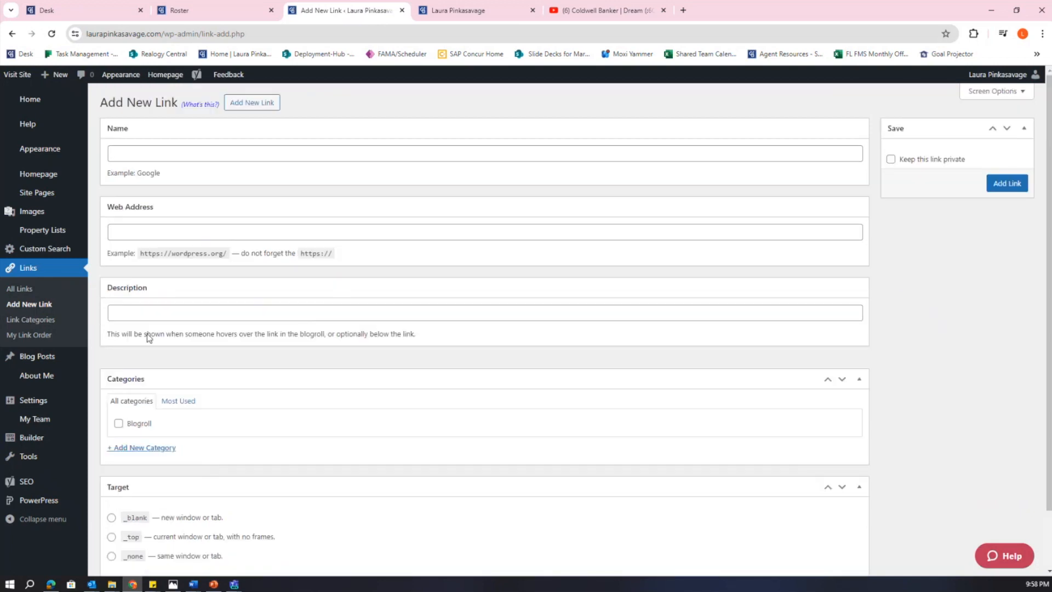
left_click(54, 178)
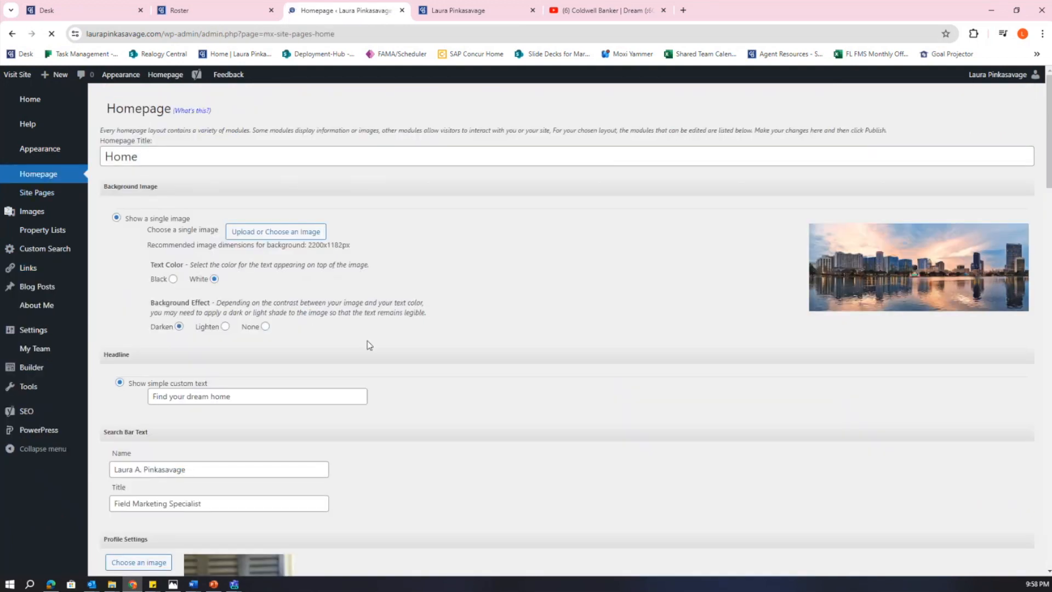
Keep the 'Useful Links' Links module on the Blogroll link category.
scroll(369, 345, "down", 20)
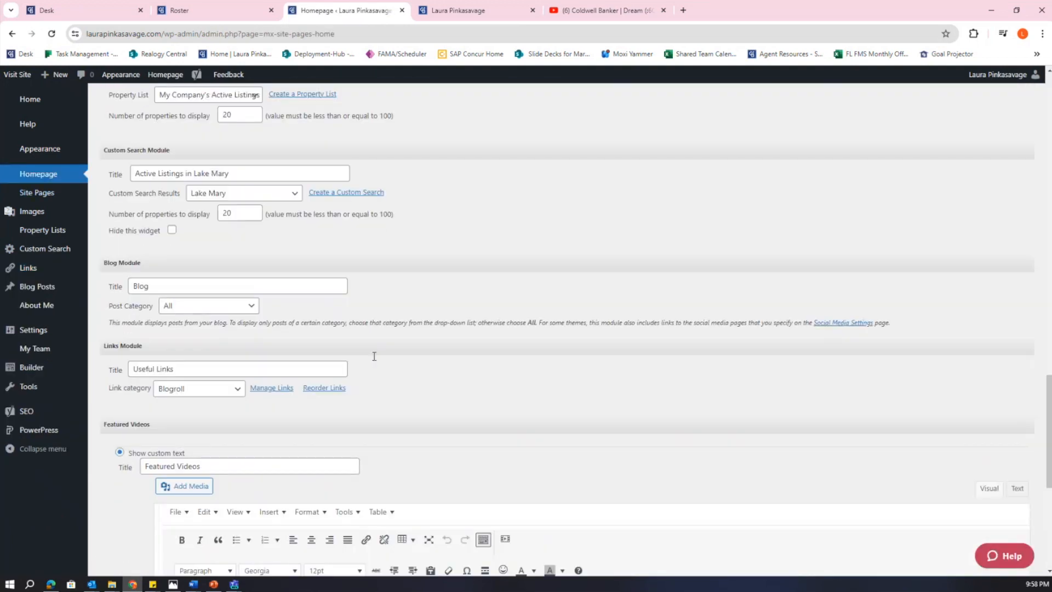
scroll(199, 349, "down", 1)
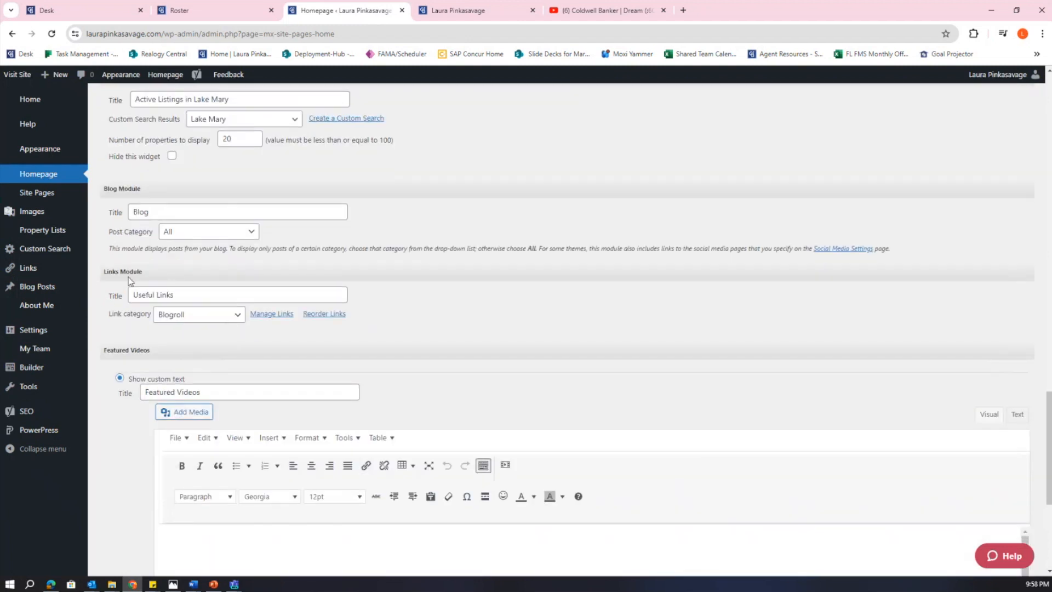
left_click(234, 316)
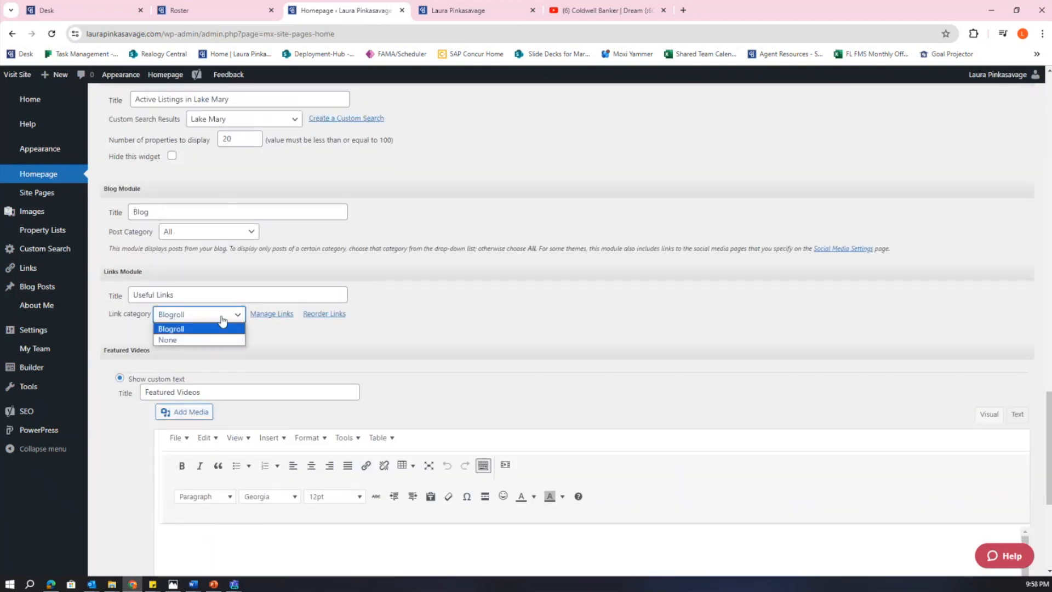
left_click(296, 355)
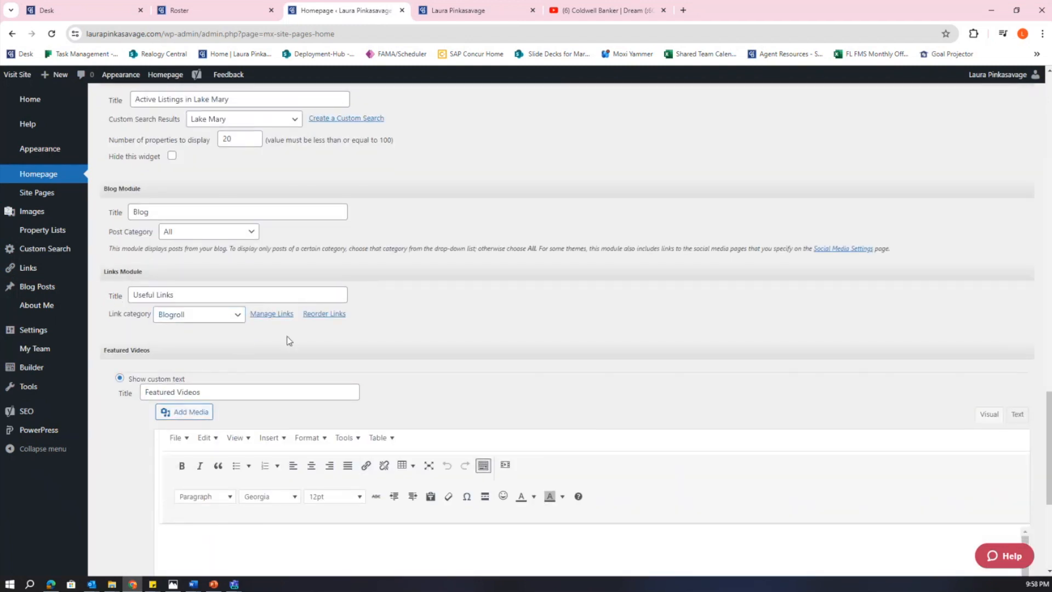
triple_click(183, 291)
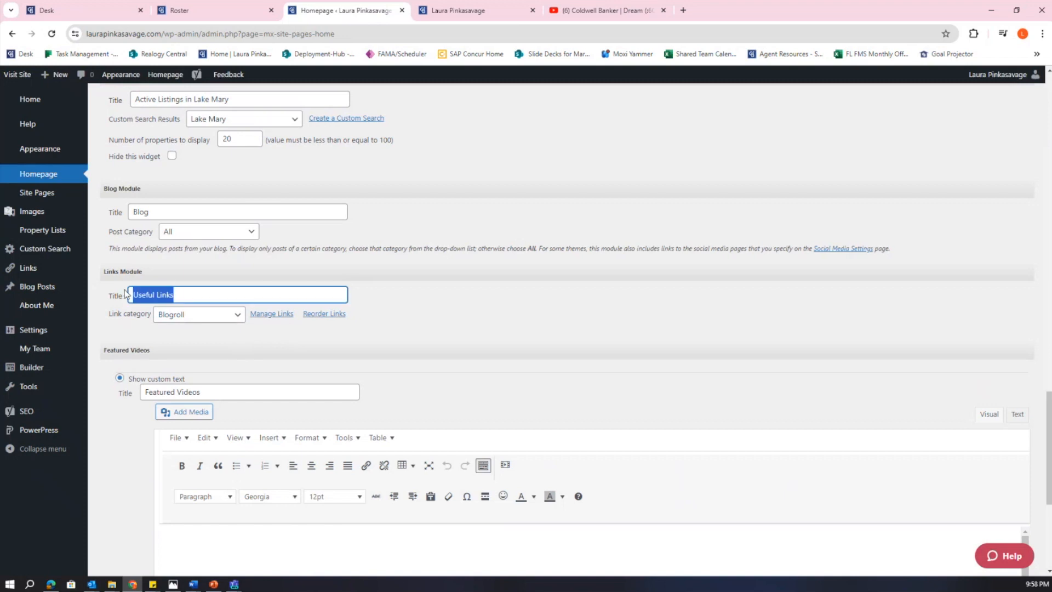
left_click(301, 355)
Inspect the Featured Videos media embed and media library options, cancelling both unchanged.
scroll(383, 327, "down", 4)
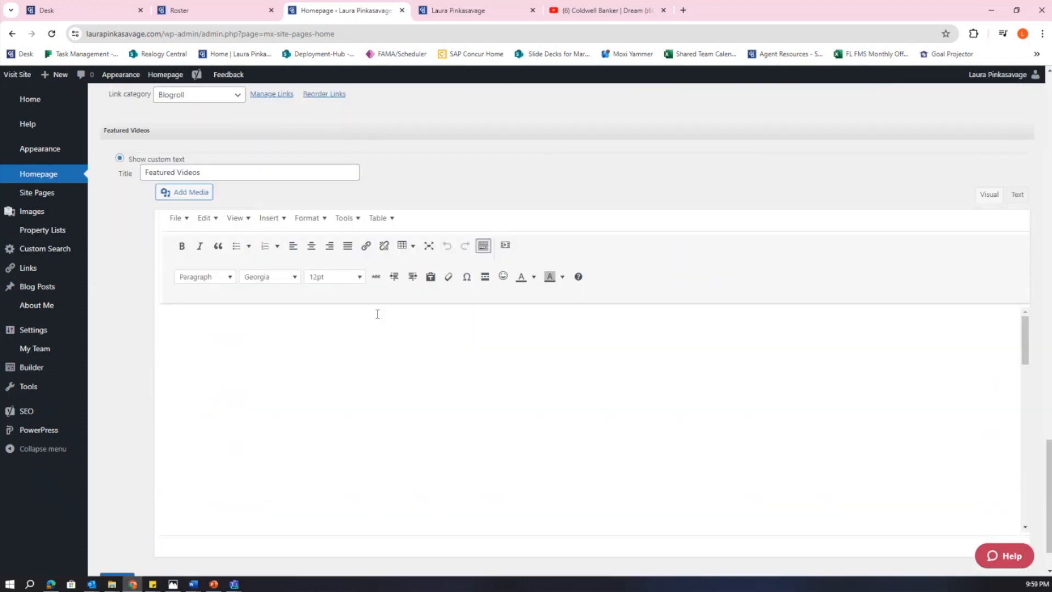
left_click_drag(105, 130, 169, 136)
left_click(331, 145)
left_click_drag(252, 175, 136, 172)
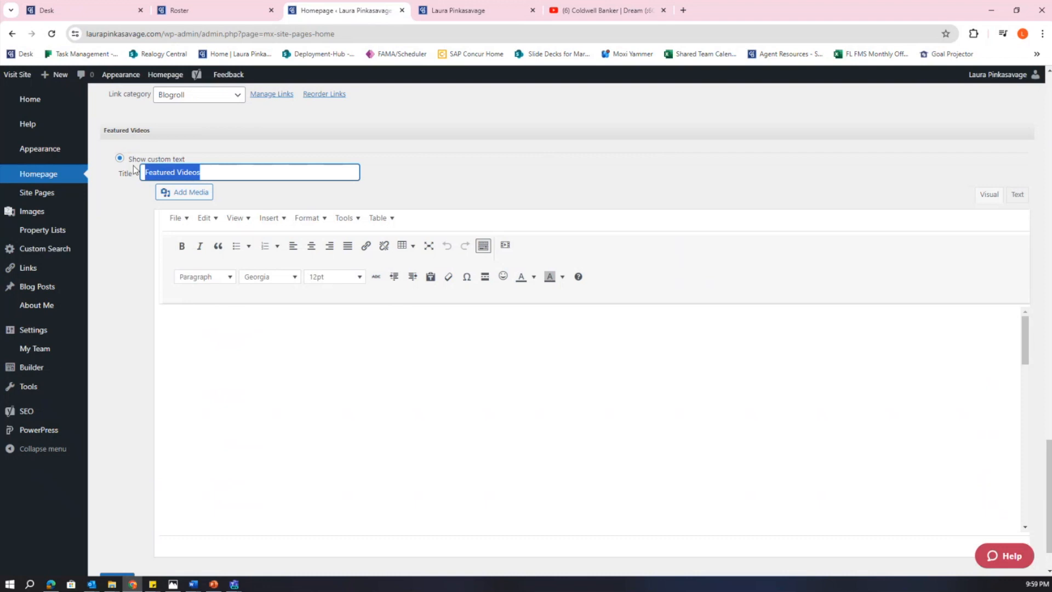
left_click(315, 342)
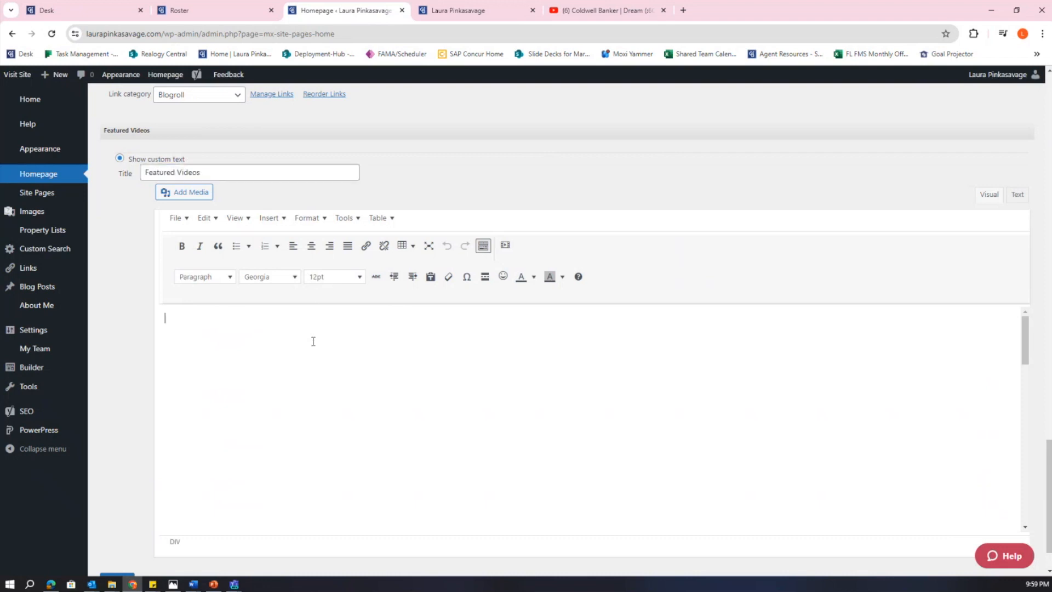
left_click_drag(217, 172, 140, 173)
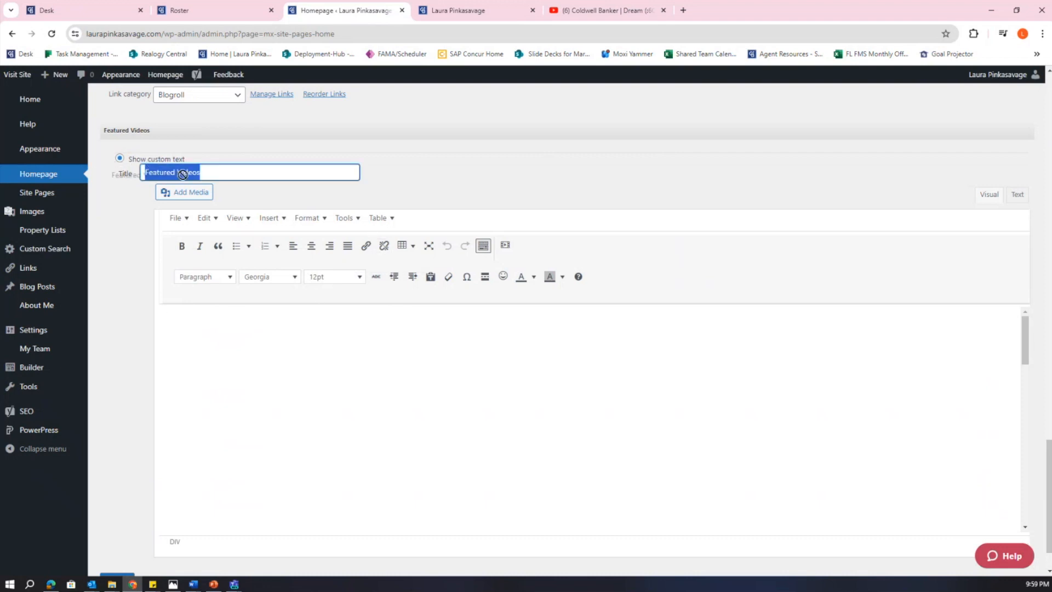
left_click(505, 245)
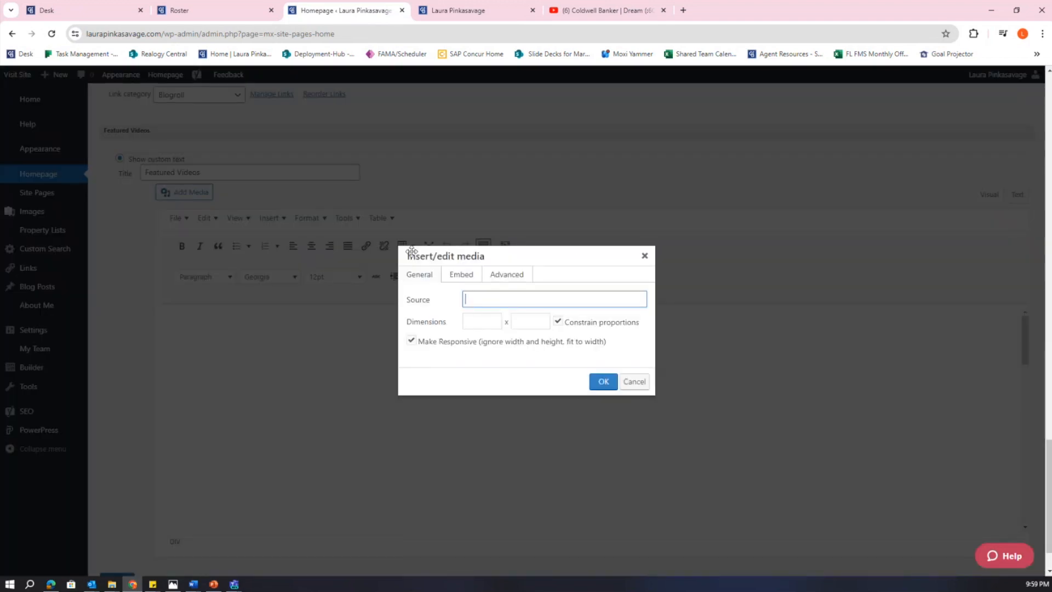
left_click(633, 381)
left_click(206, 195)
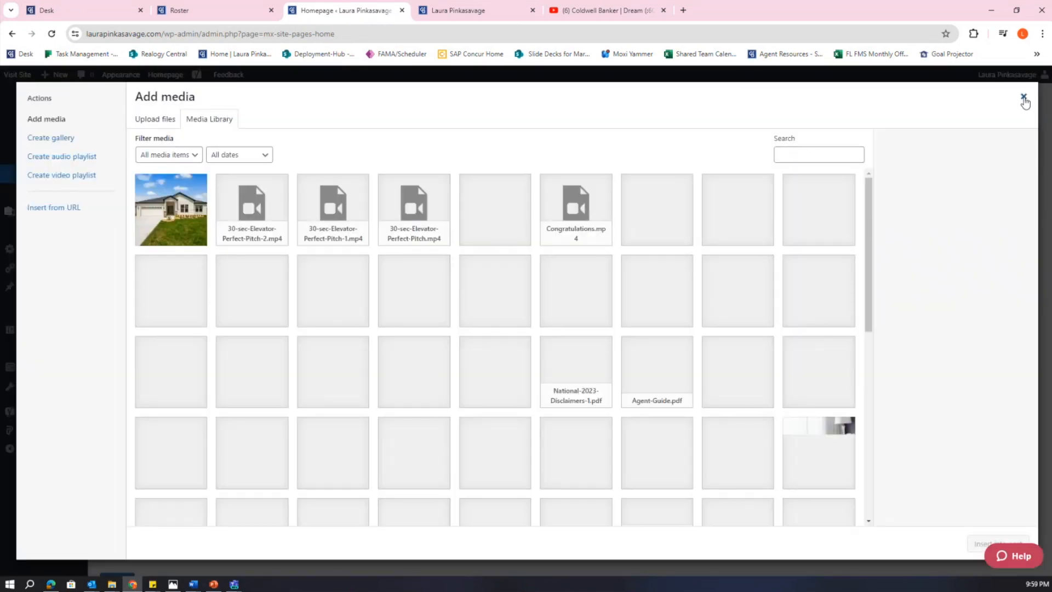
left_click(1023, 98)
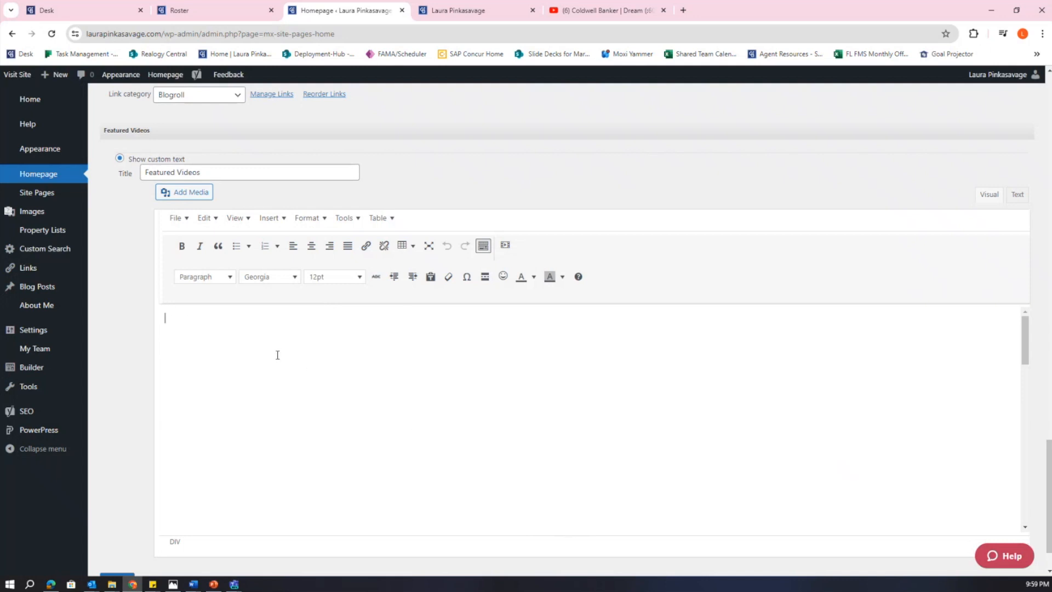
Scroll past the Welcome Text settings and view the live agent website.
scroll(721, 428, "up", 3)
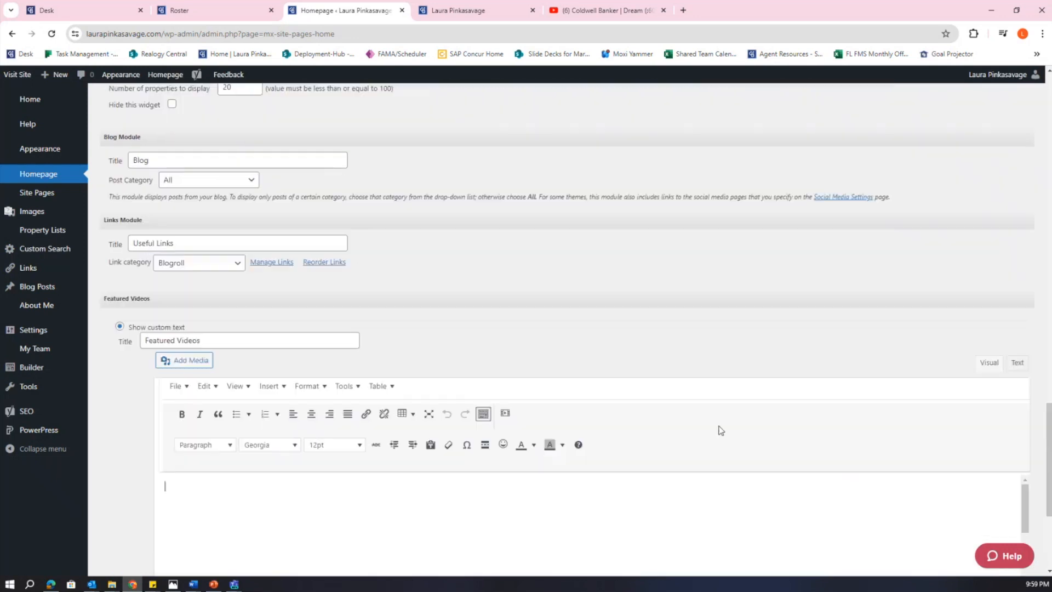
scroll(721, 429, "up", 20)
scroll(718, 423, "down", 9)
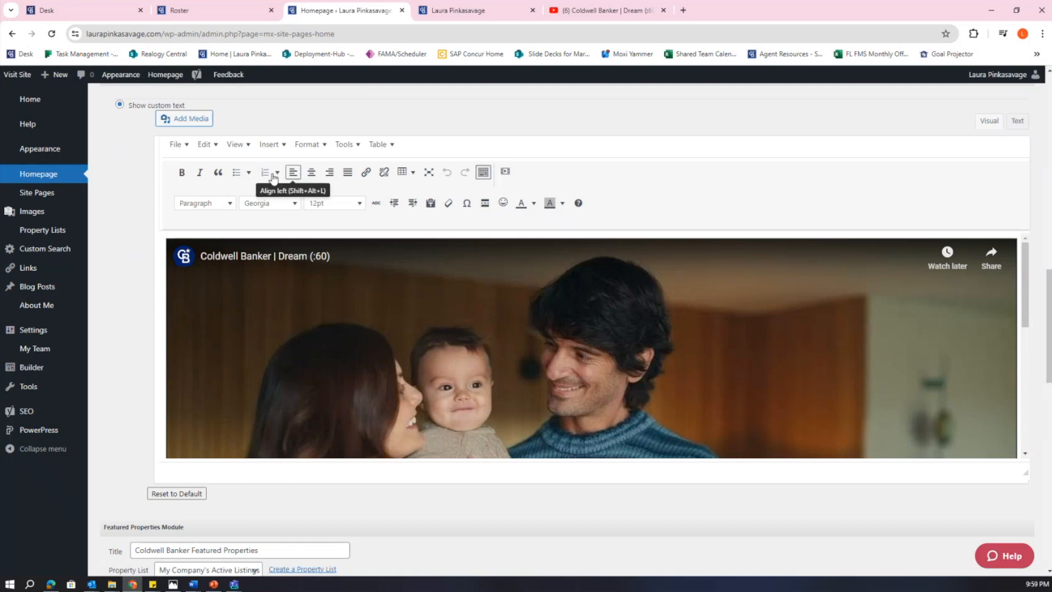
scroll(351, 263, "up", 2)
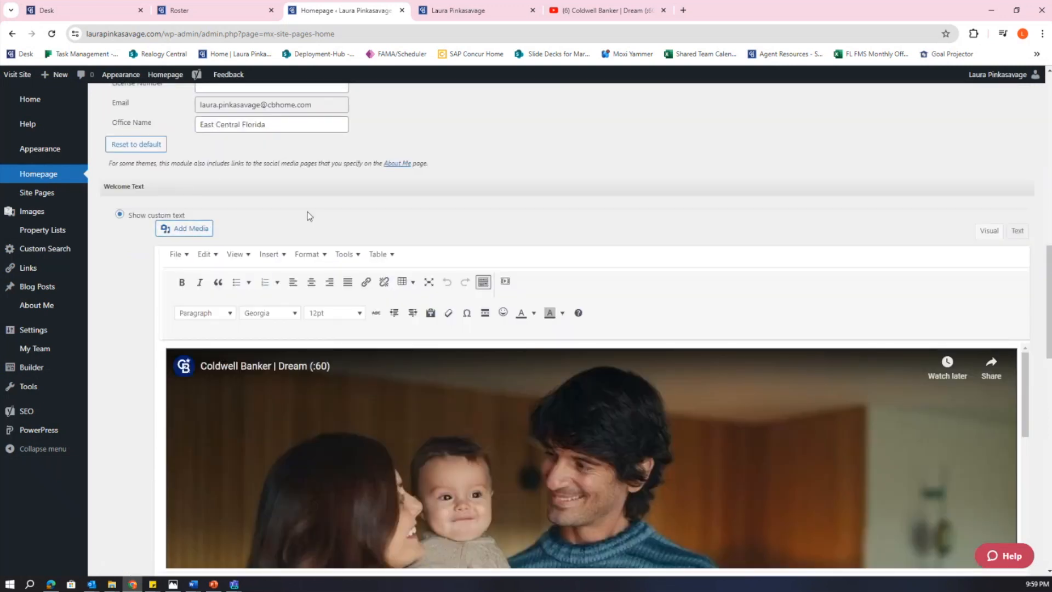
left_click(430, 15)
Check the live Blog and Featured Videos section, then go back to the Homepage settings editor.
scroll(702, 259, "up", 10)
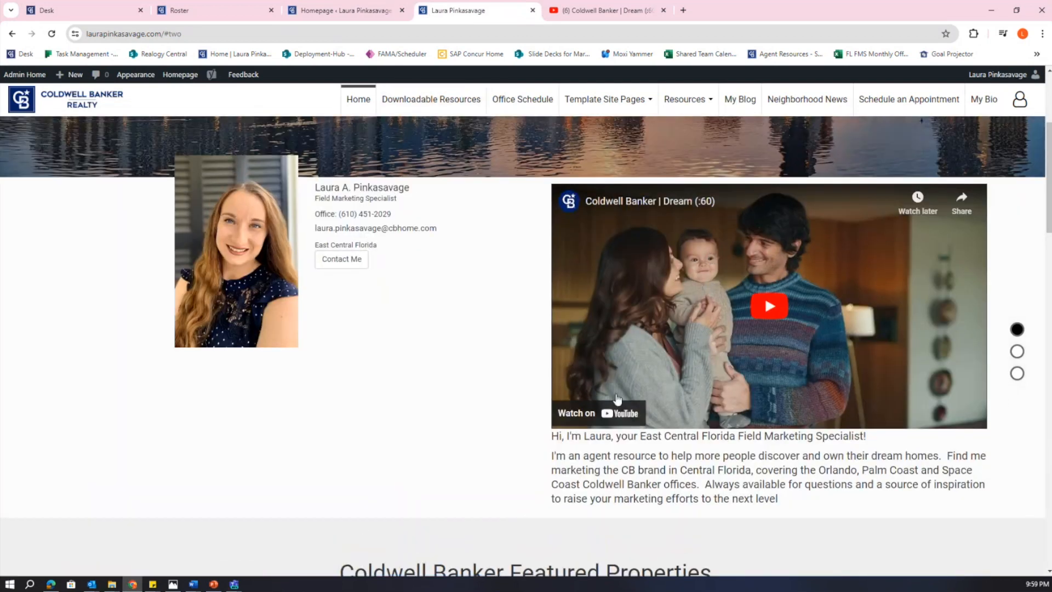
scroll(761, 256, "up", 4)
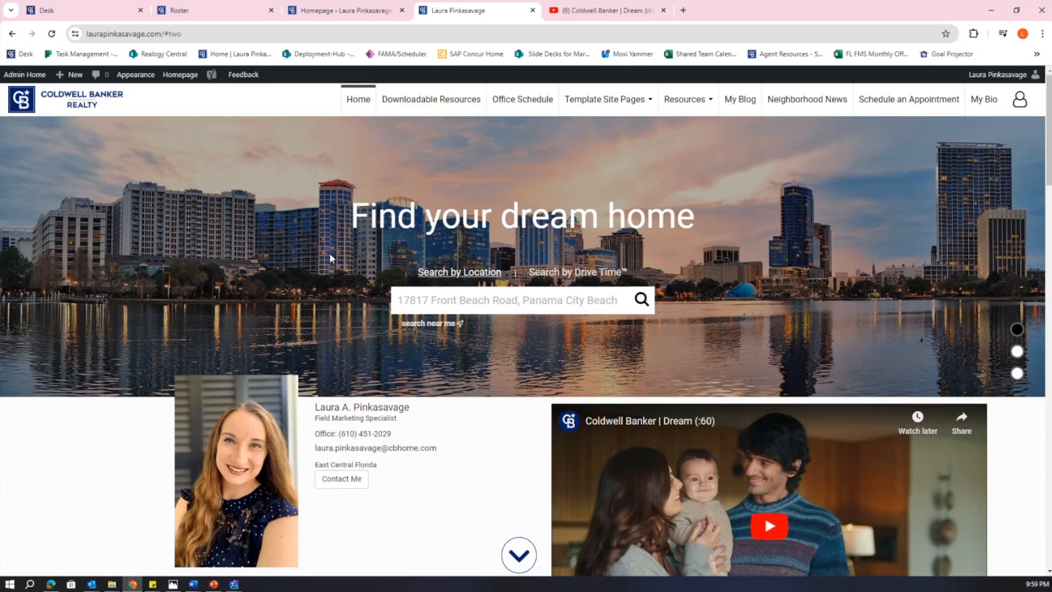
scroll(909, 334, "down", 3)
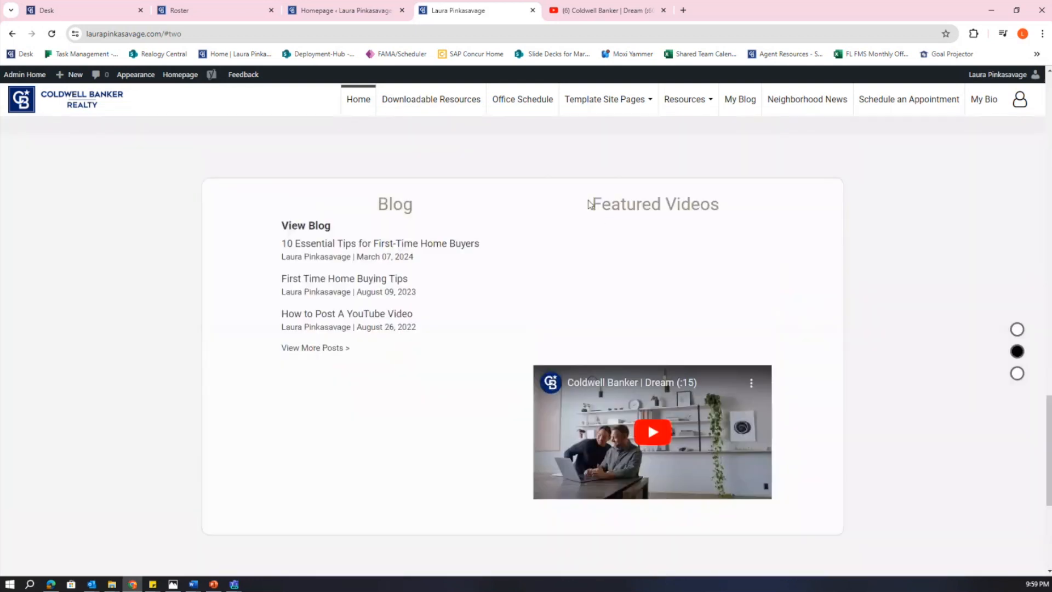
left_click(335, 11)
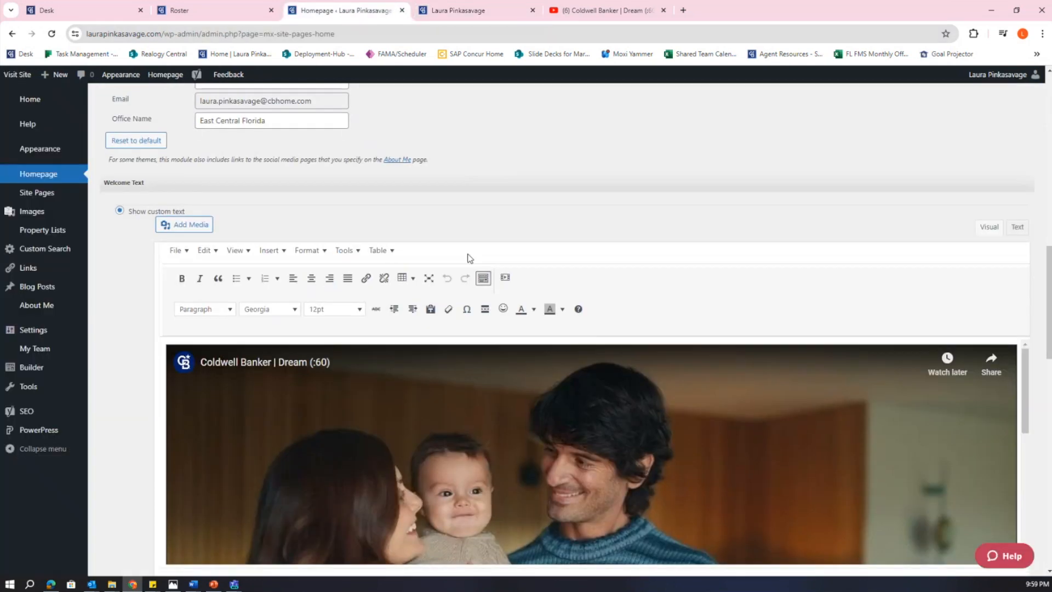
scroll(470, 258, "down", 5)
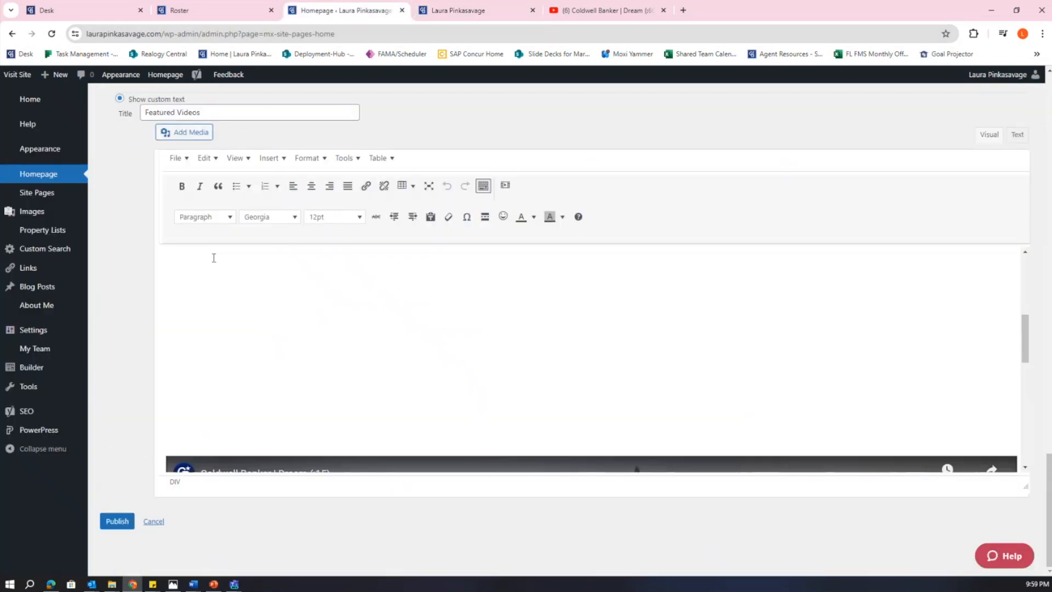
scroll(433, 284, "down", 2)
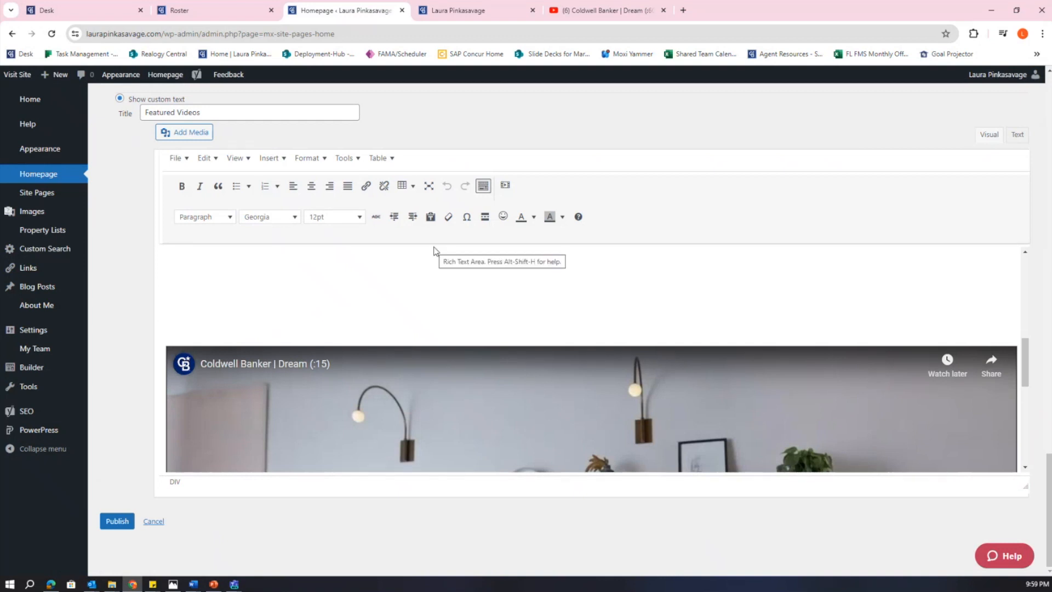
scroll(504, 293, "up", 1)
scroll(507, 293, "down", 2)
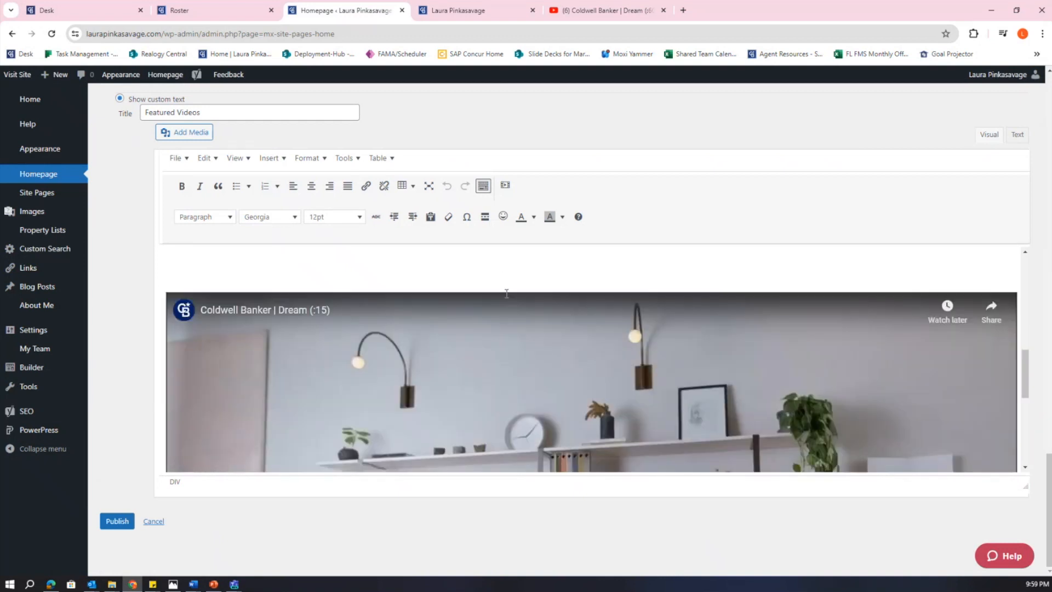
scroll(506, 293, "down", 1)
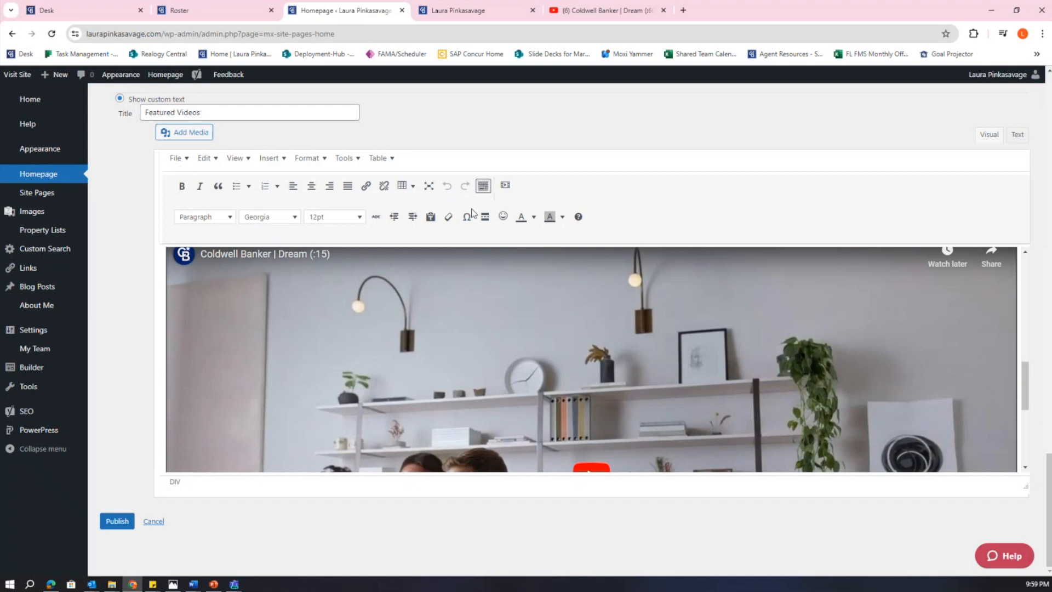
scroll(300, 244, "up", 1)
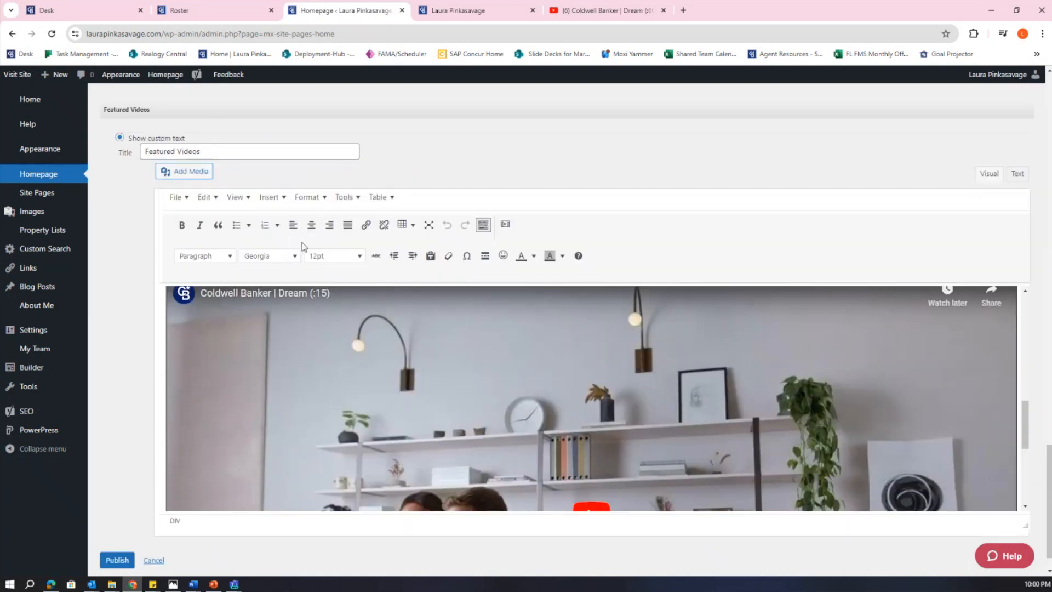
scroll(301, 246, "up", 3)
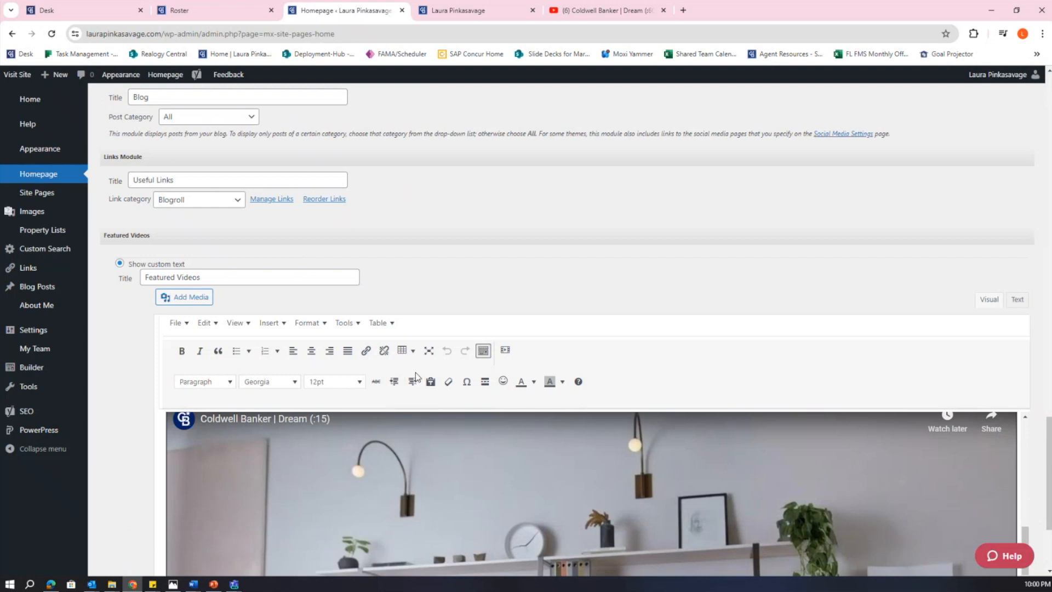
scroll(128, 338, "down", 1)
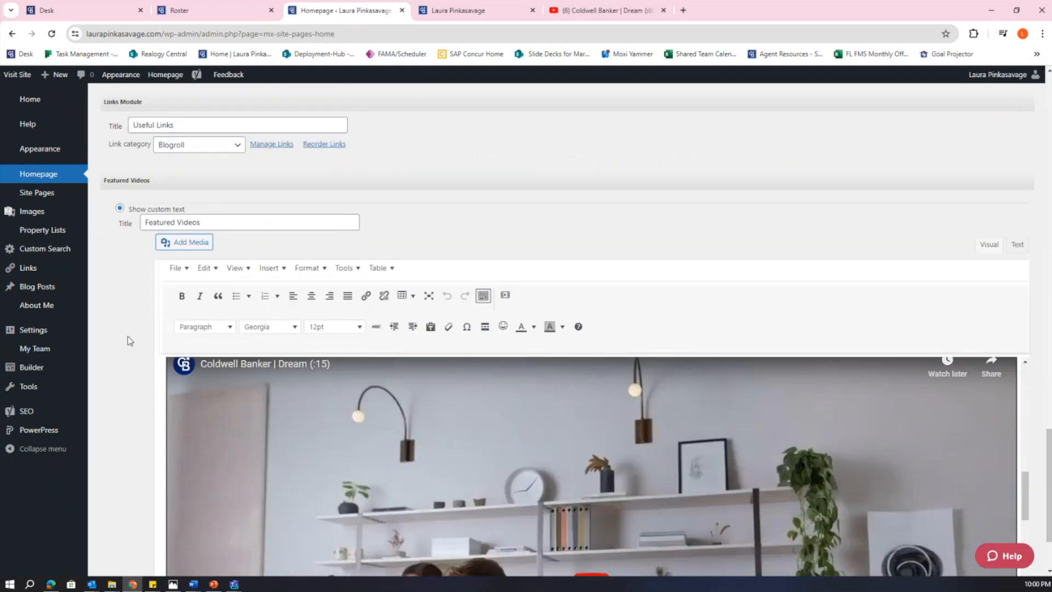
scroll(128, 338, "down", 2)
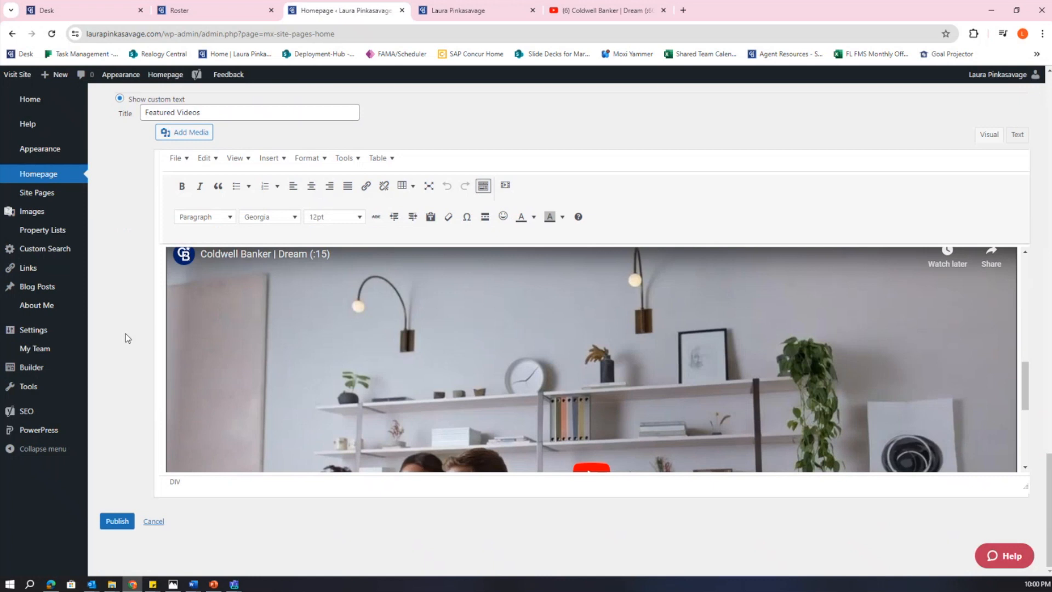
scroll(125, 339, "up", 1)
scroll(125, 339, "down", 4)
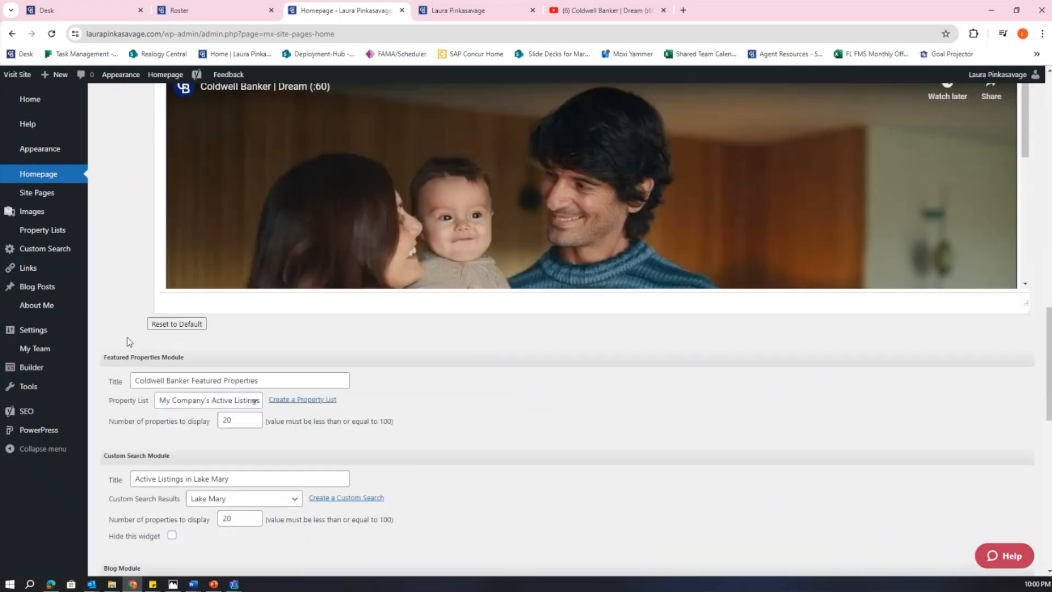
scroll(124, 338, "up", 15)
scroll(123, 339, "up", 4)
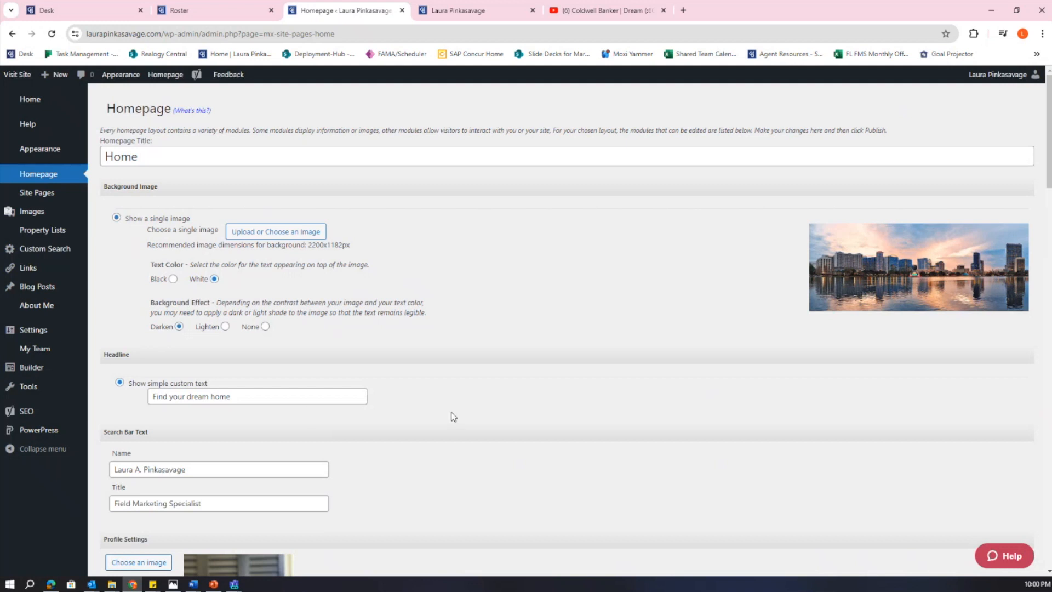
scroll(446, 410, "down", 20)
scroll(159, 390, "down", 13)
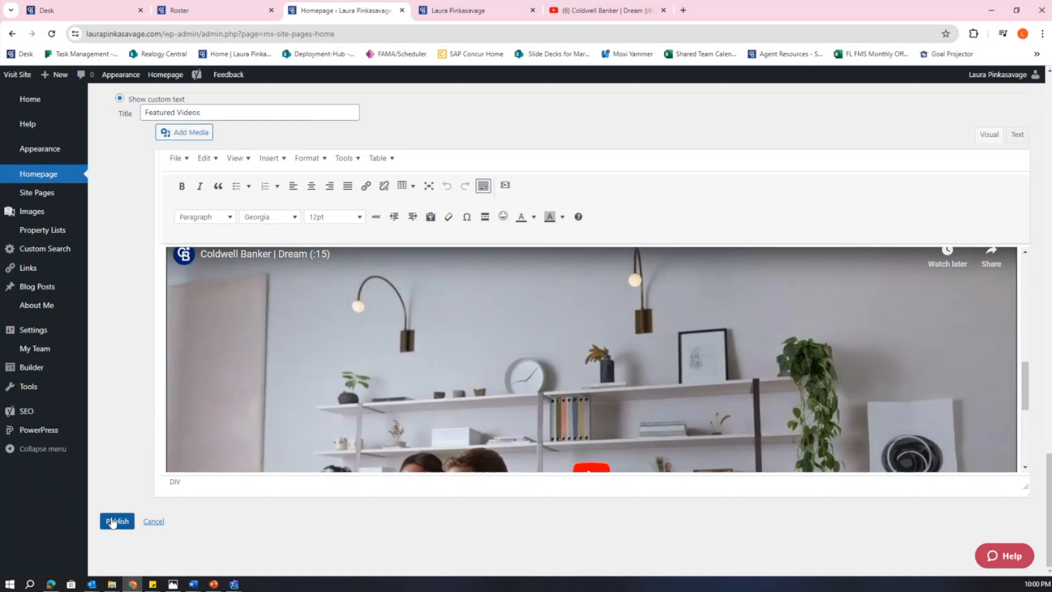
Publish the homepage edits, glance at the live site, and return to the admin confirmation.
left_click(113, 521)
left_click(428, 13)
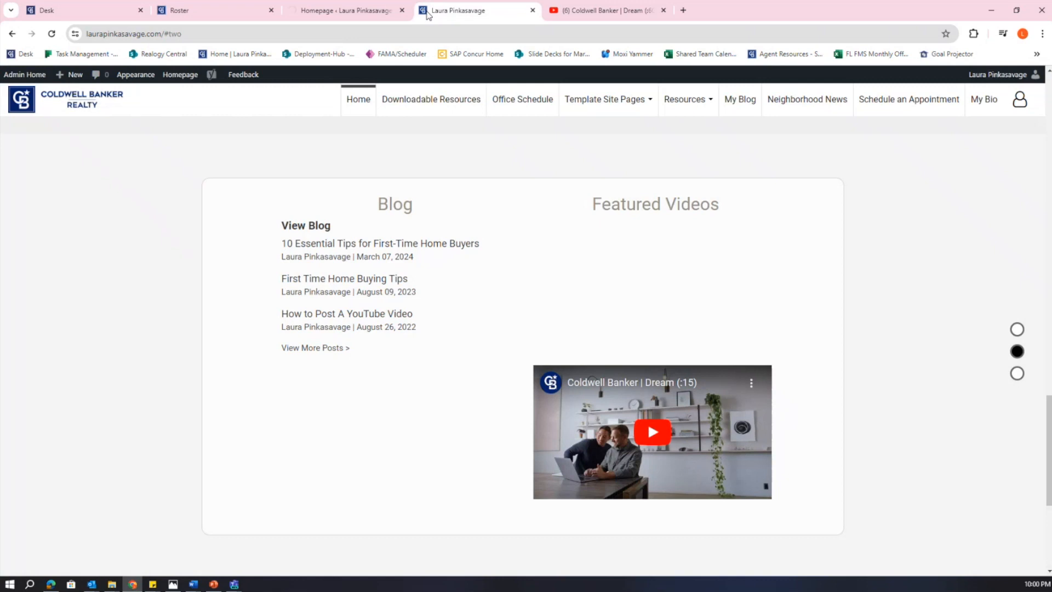
left_click(324, 12)
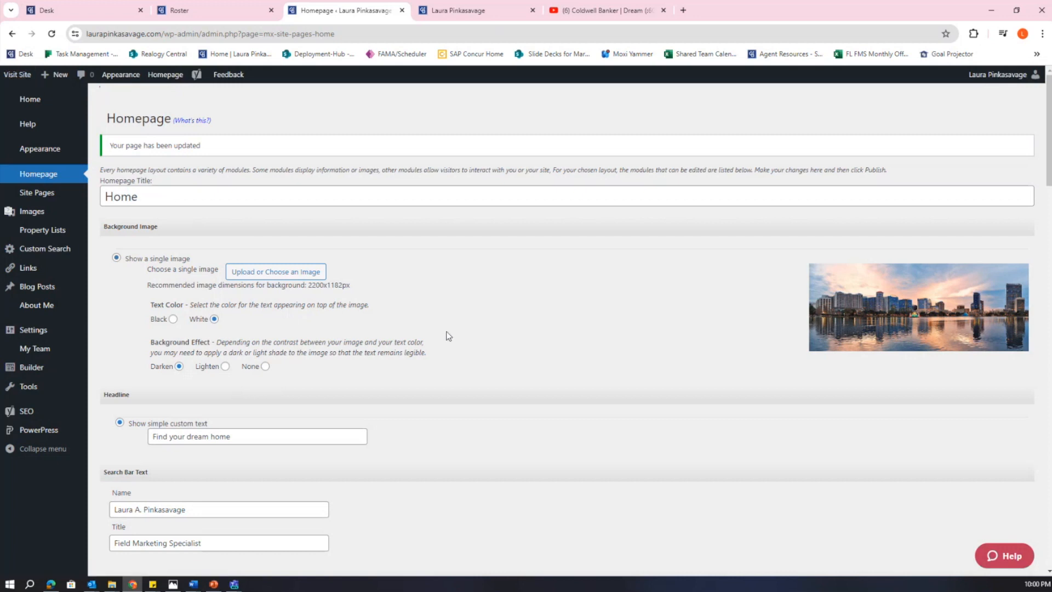
scroll(446, 336, "down", 10)
scroll(485, 262, "down", 8)
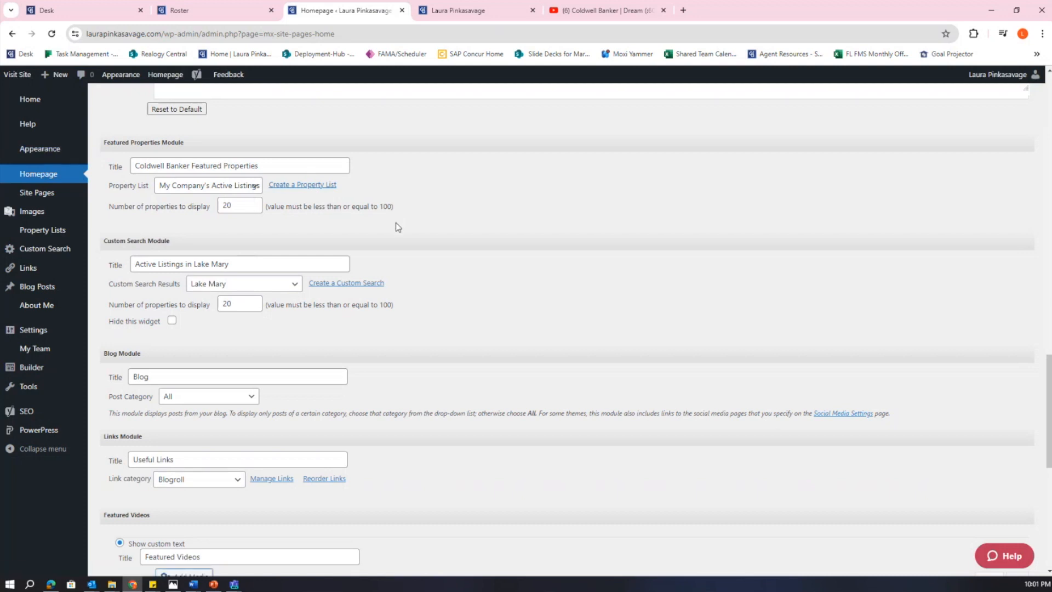
scroll(391, 222, "up", 2)
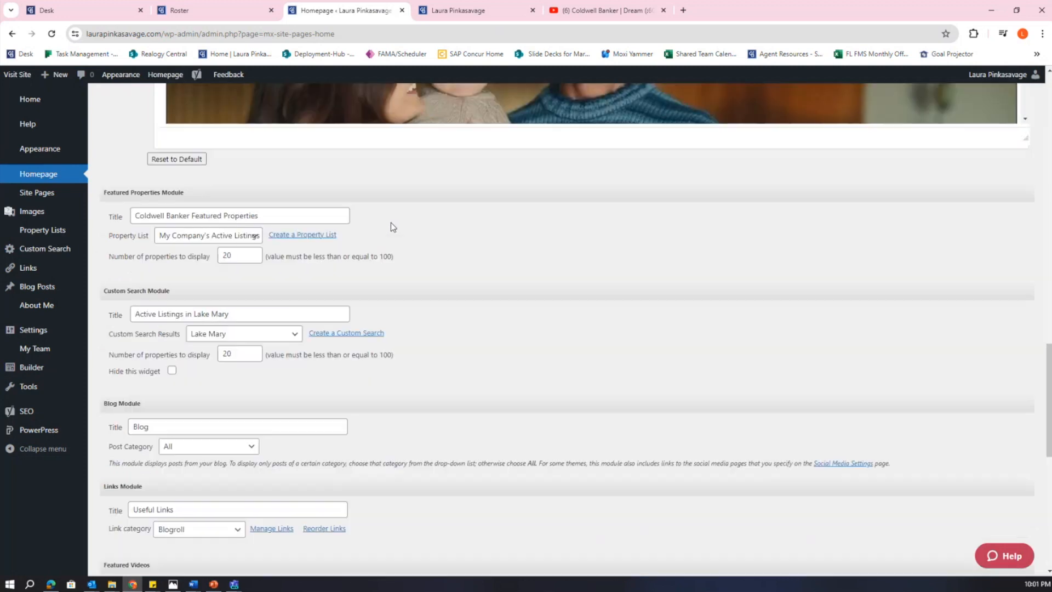
scroll(319, 273, "down", 1)
left_click_drag(108, 198, 212, 194)
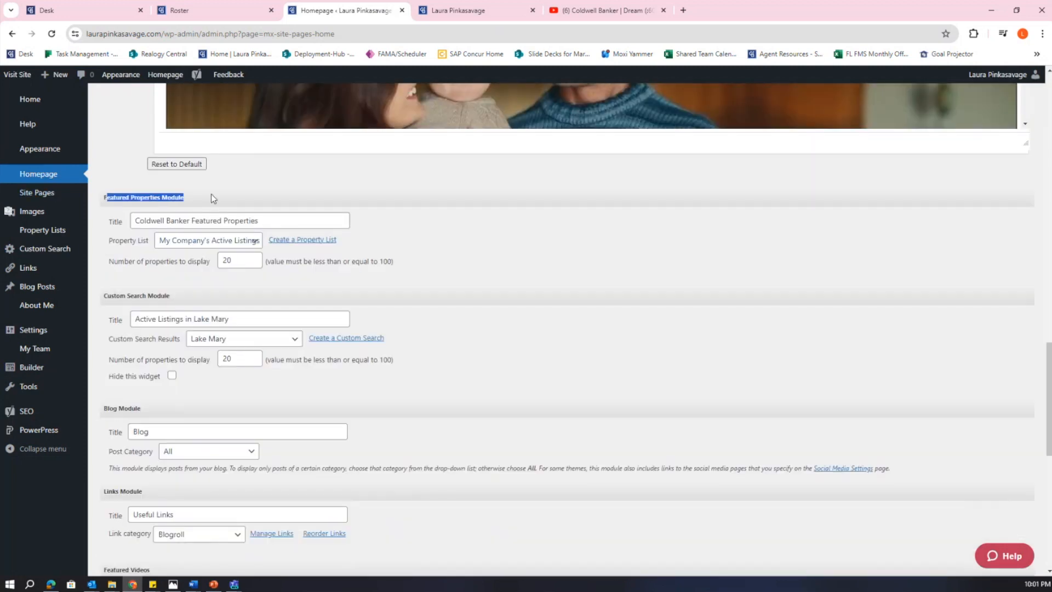
Open All Property Lists from the sidebar and start a new property list.
mouse_move(41, 233)
left_click(40, 236)
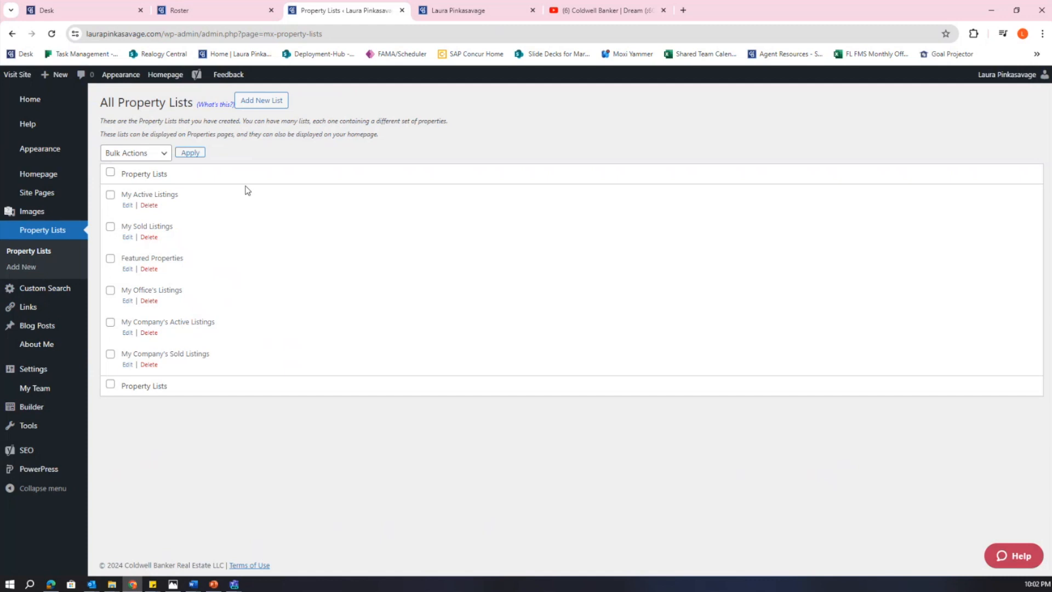
left_click_drag(100, 105, 195, 109)
left_click(240, 157)
left_click(267, 102)
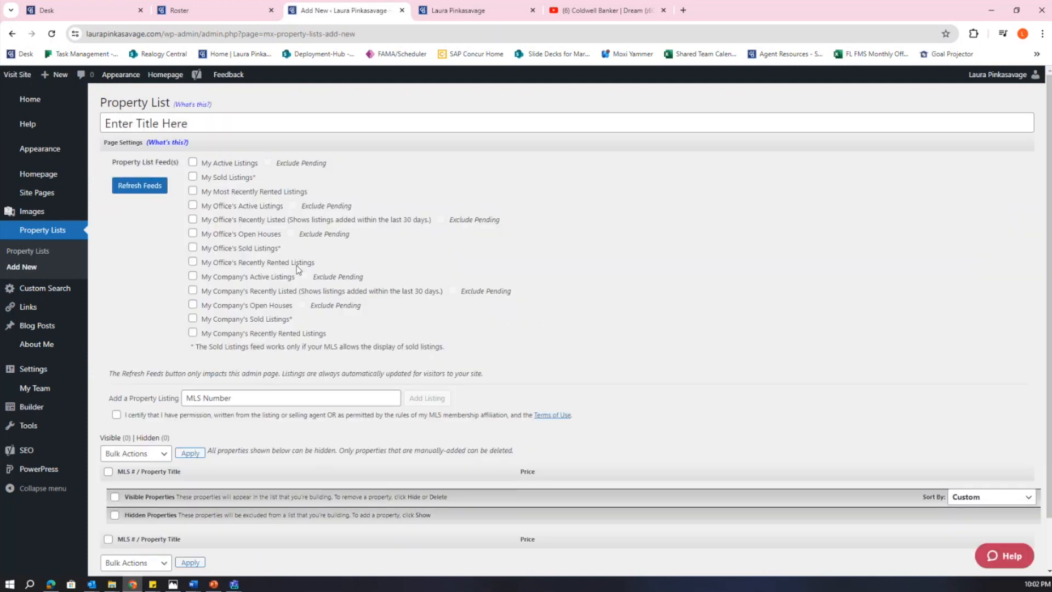
Tick the My Active Listings, My Sold Listings and recently rented feeds.
scroll(212, 198, "down", 1)
scroll(212, 199, "up", 1)
scroll(321, 263, "down", 1)
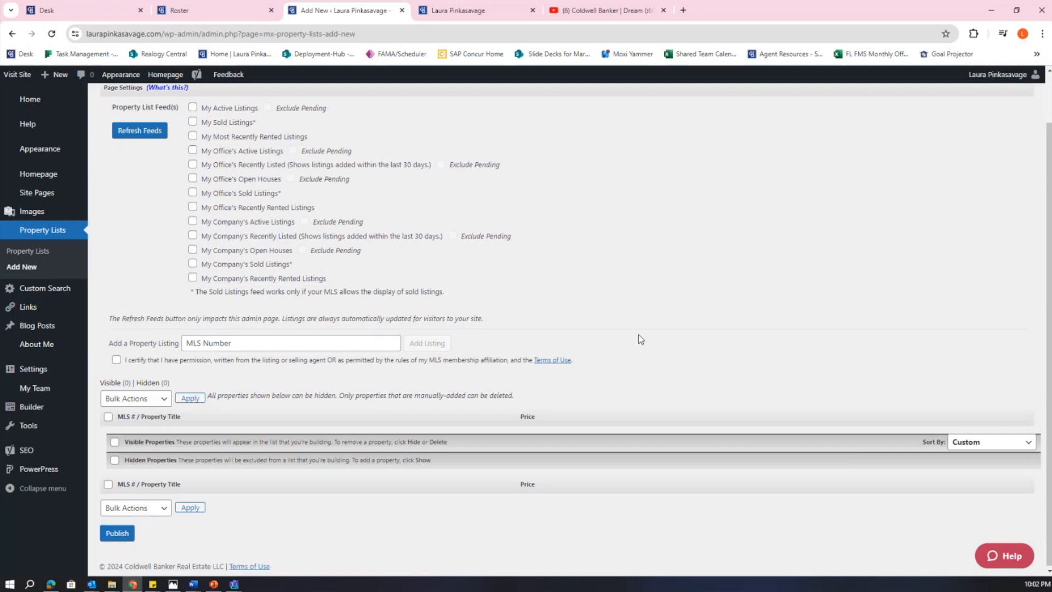
scroll(624, 330, "up", 1)
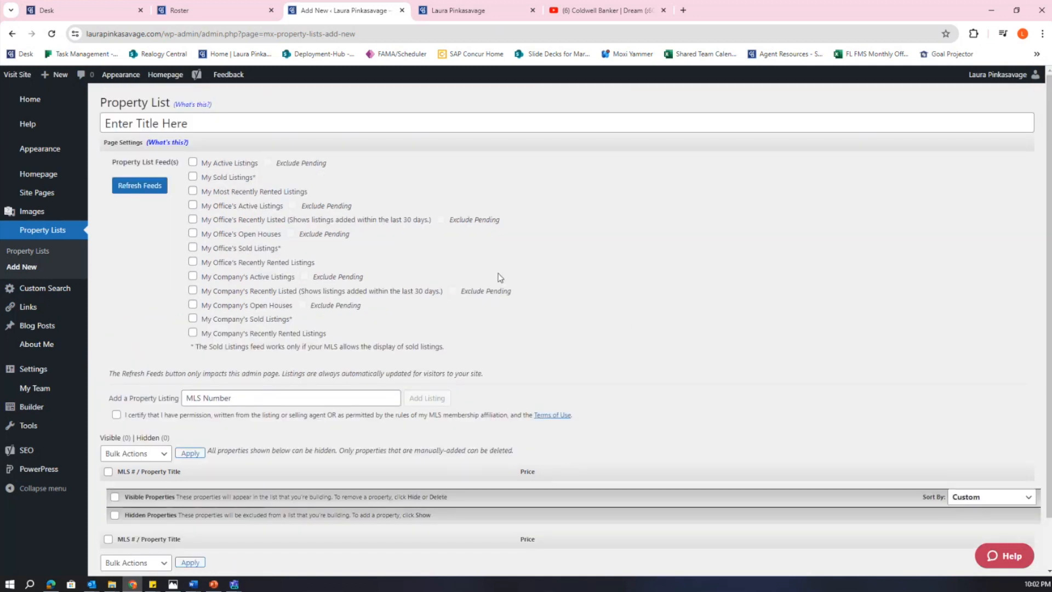
left_click(193, 162)
left_click(193, 176)
left_click(193, 191)
Swap those for My Company's Active Listings, Recently Listed and Open Houses feeds.
left_click(192, 190)
left_click(193, 176)
left_click(194, 163)
left_click(193, 276)
left_click(192, 290)
left_click(193, 304)
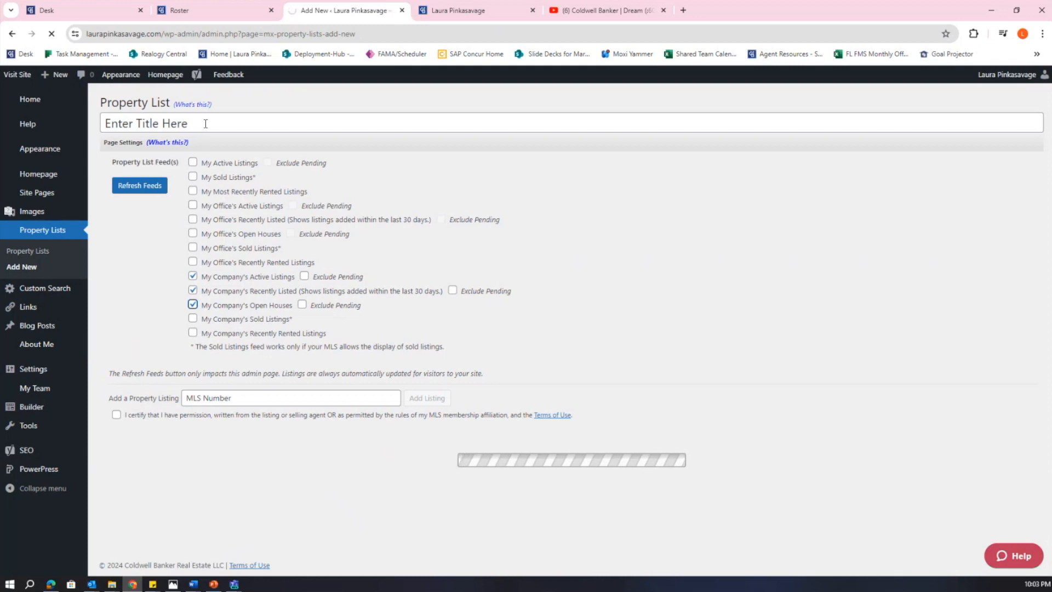
Replace the placeholder list title with 'Combined Property List'.
left_click_drag(206, 122, 102, 124)
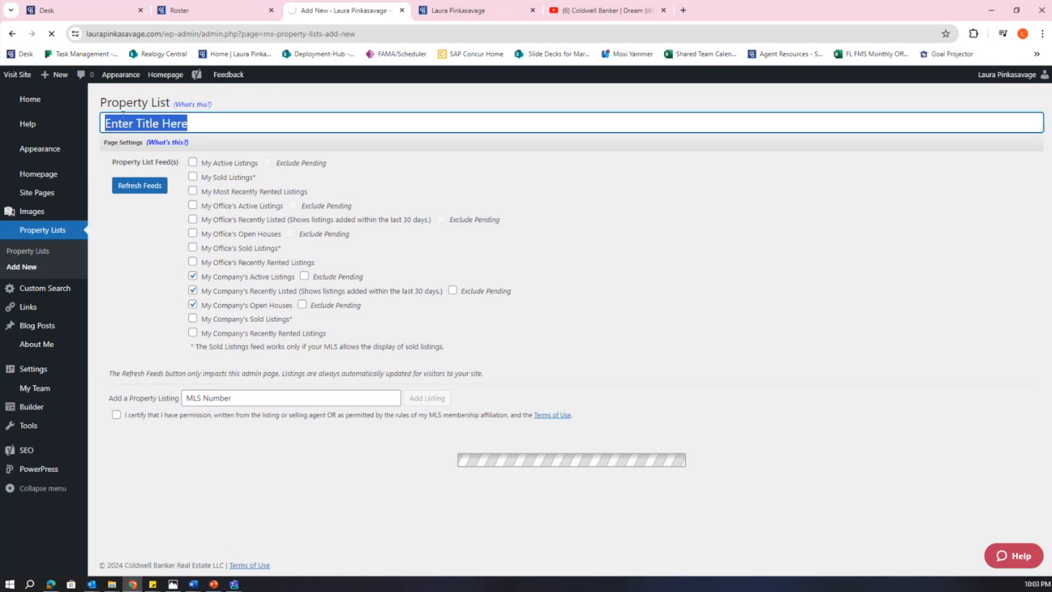
key("BackSpace")
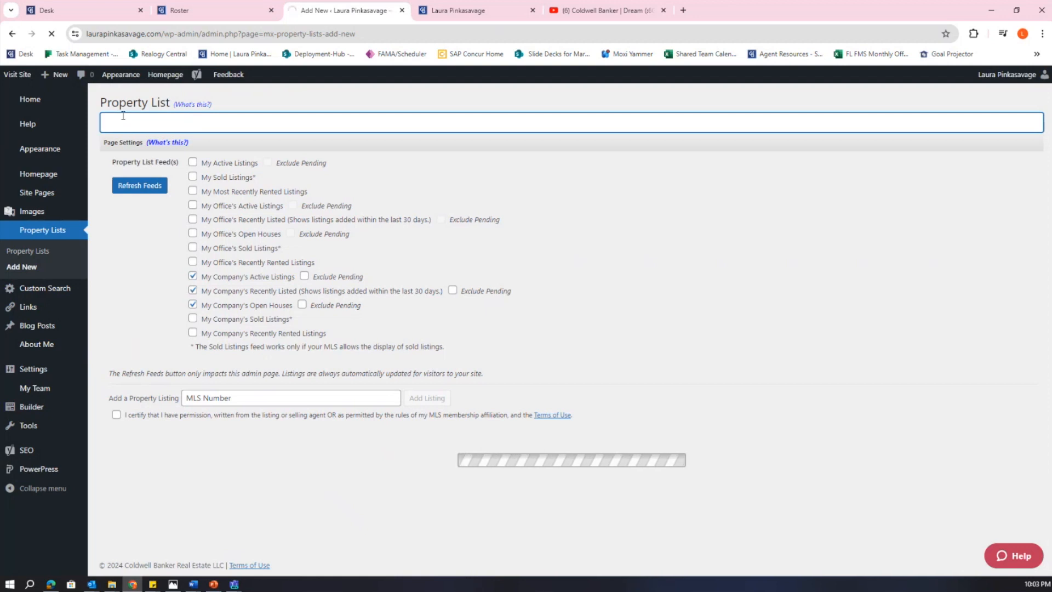
type("Combined")
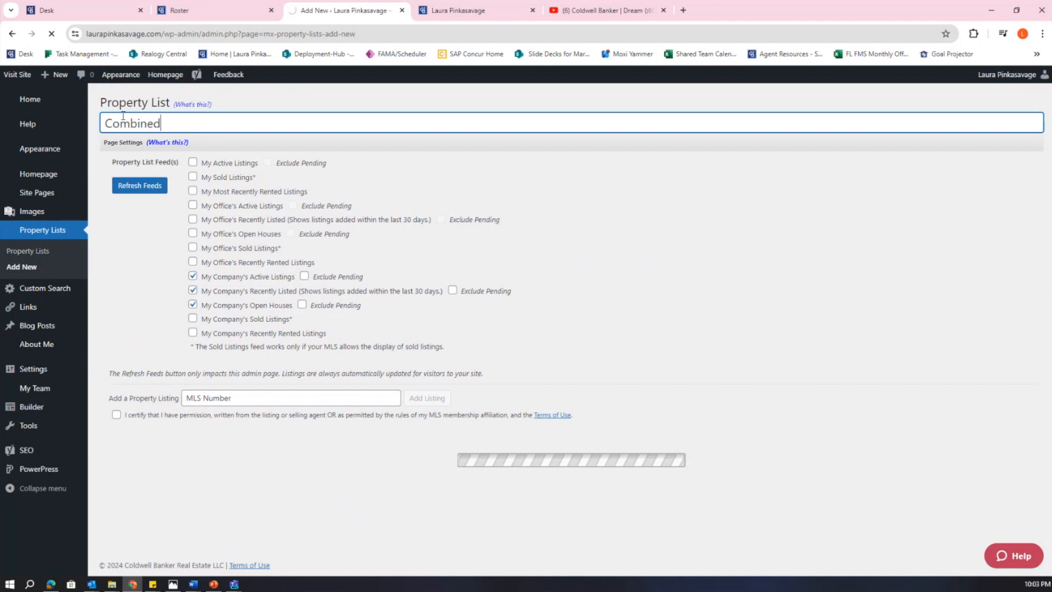
type(" Proper")
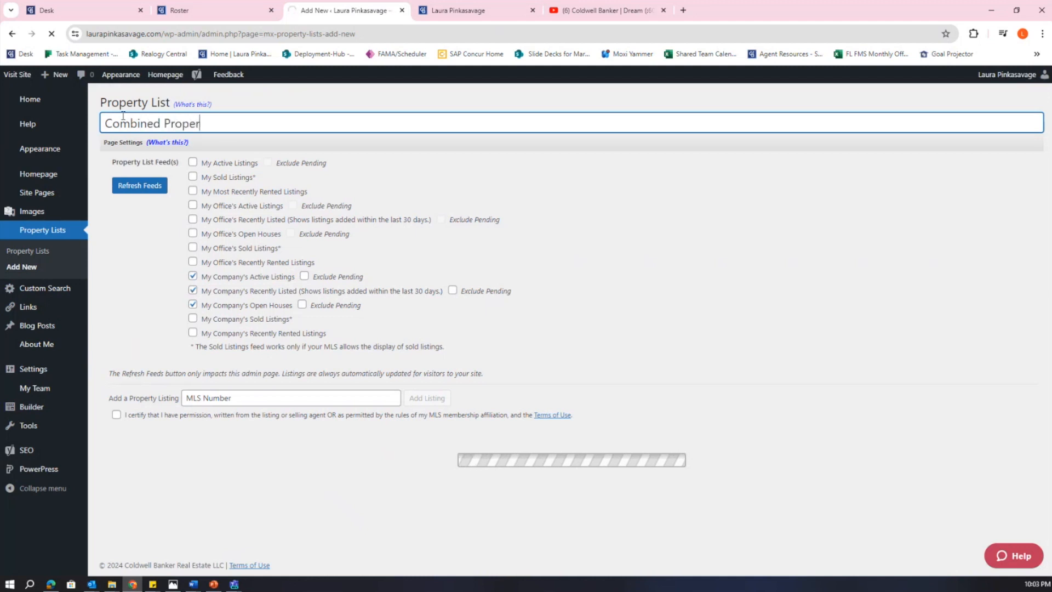
type("ty List")
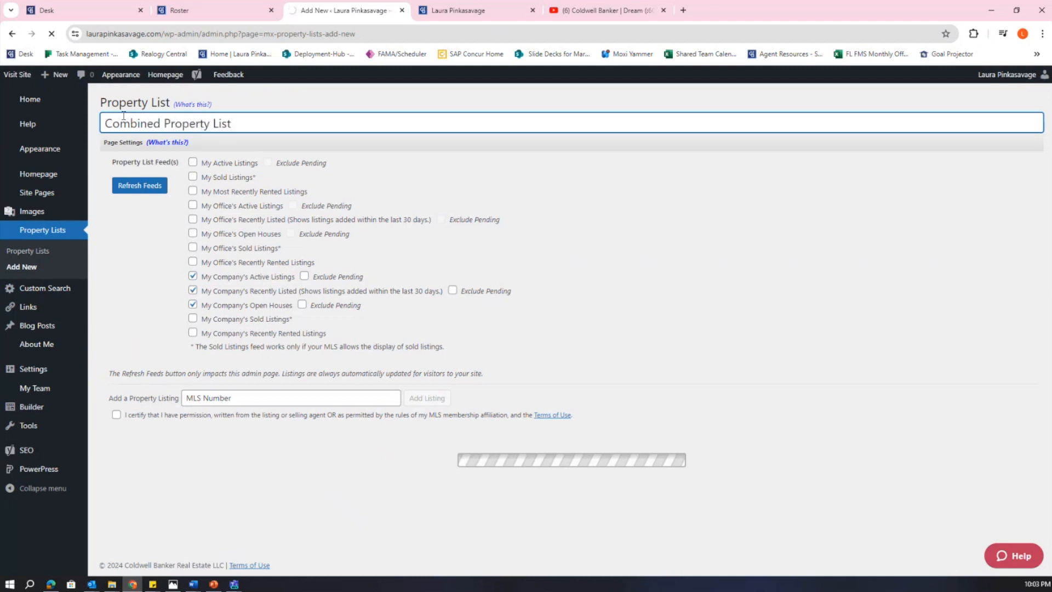
left_click(540, 192)
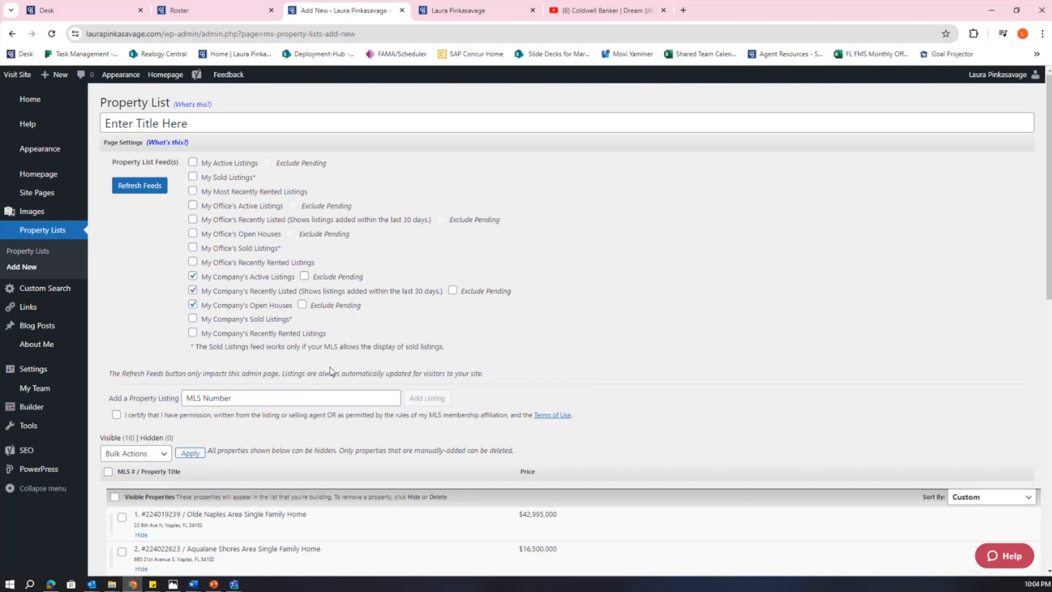
Focus the MLS Number field, then tick and untick the listing-permission certification, leaving the list unsaved.
left_click(234, 399)
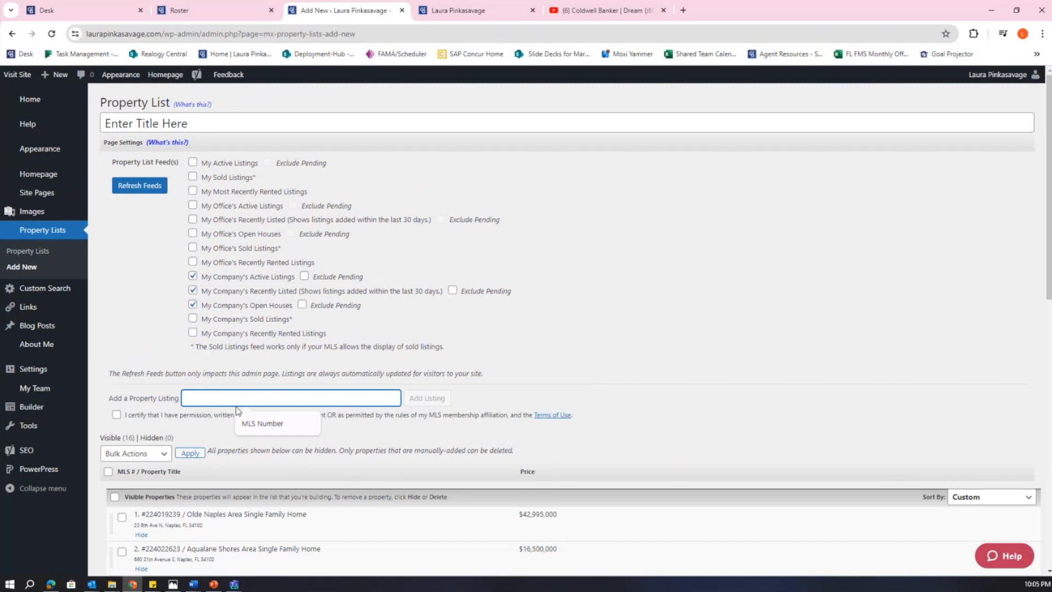
left_click(116, 414)
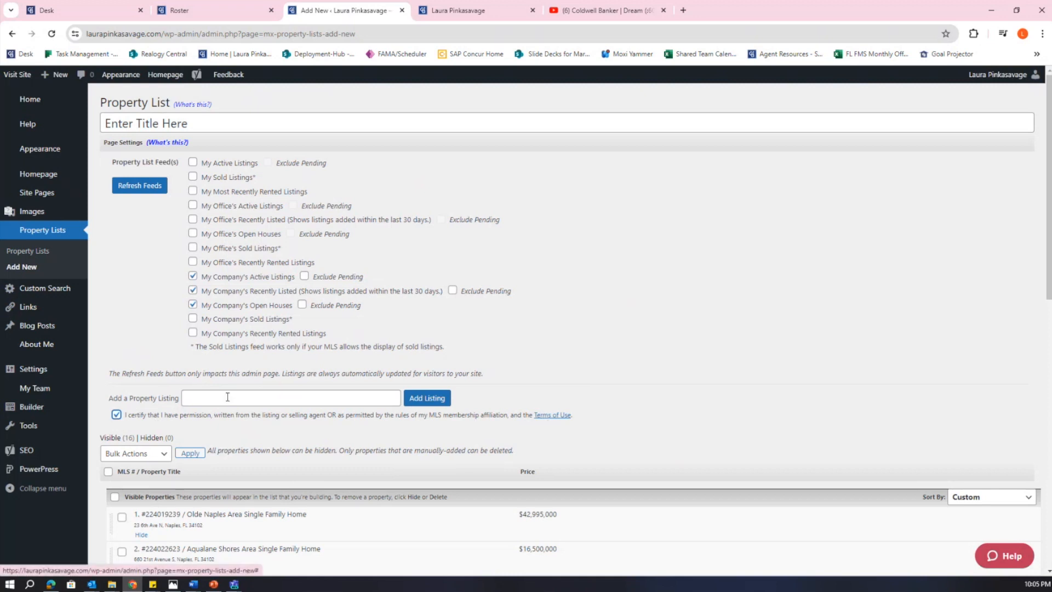
left_click(116, 416)
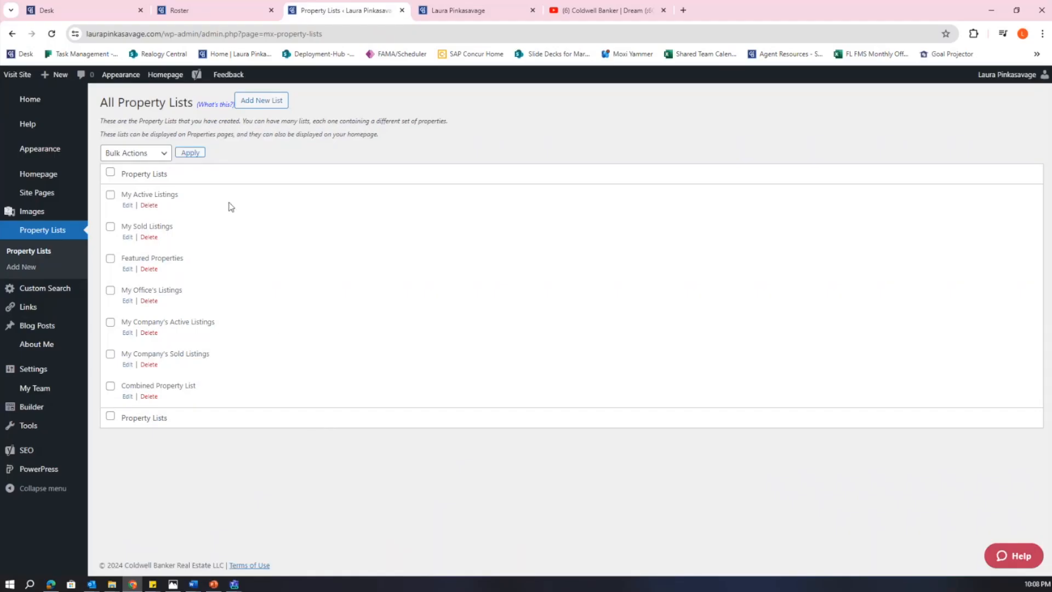
Highlight the Combined Property List name, then go to the Homepage settings page.
left_click_drag(197, 386, 122, 386)
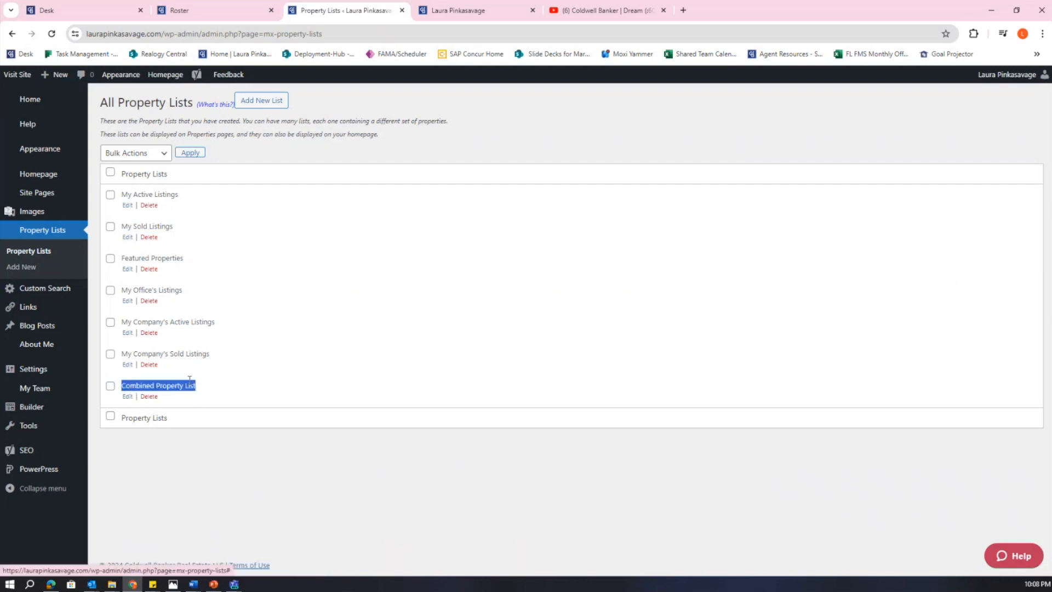
left_click(235, 402)
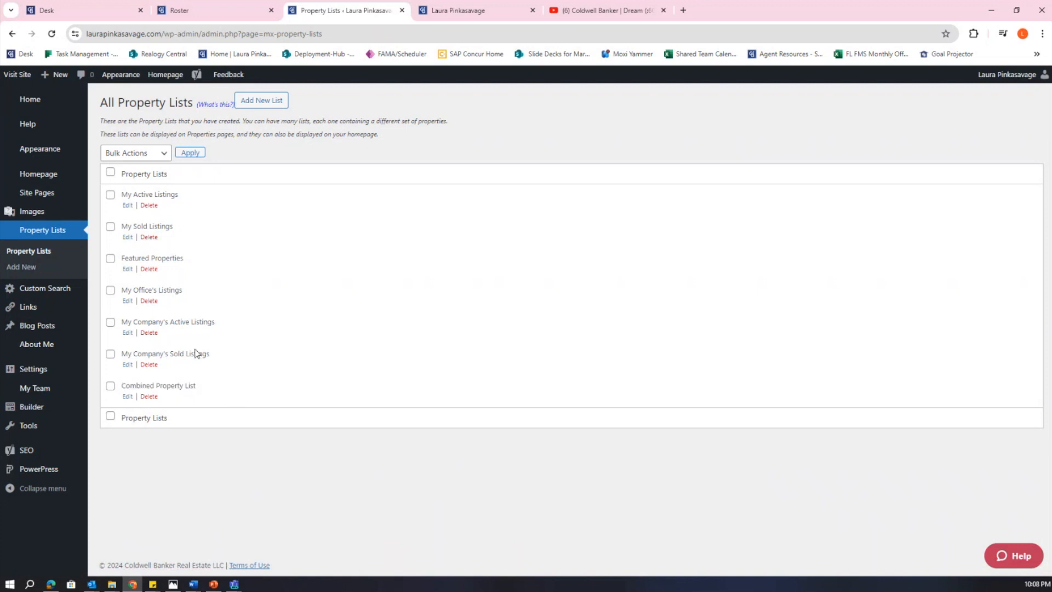
left_click(45, 183)
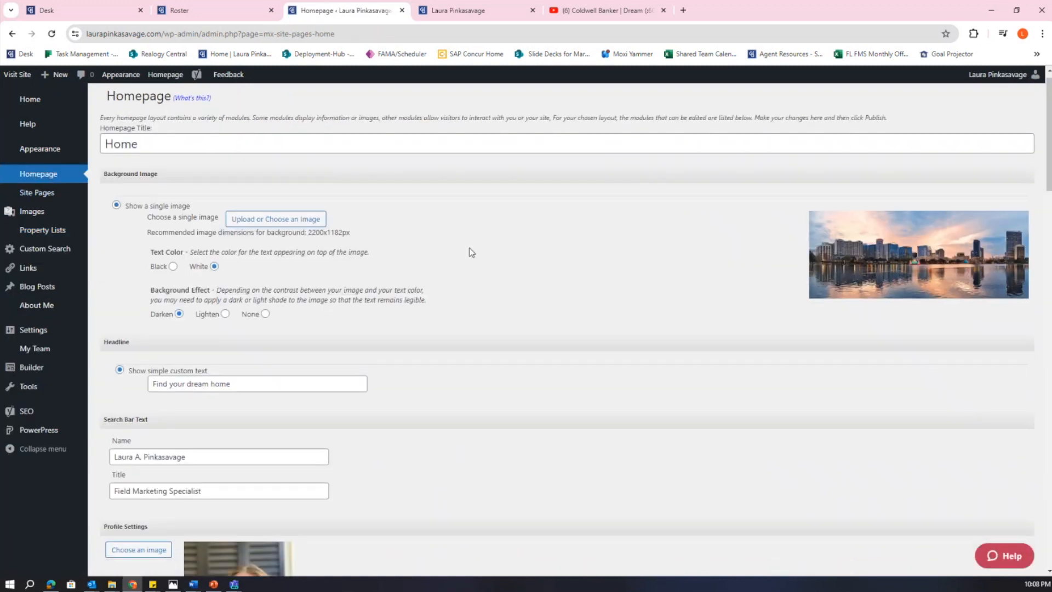
Choose Combined Property List for the Featured Properties module and publish the homepage.
scroll(471, 252, "down", 20)
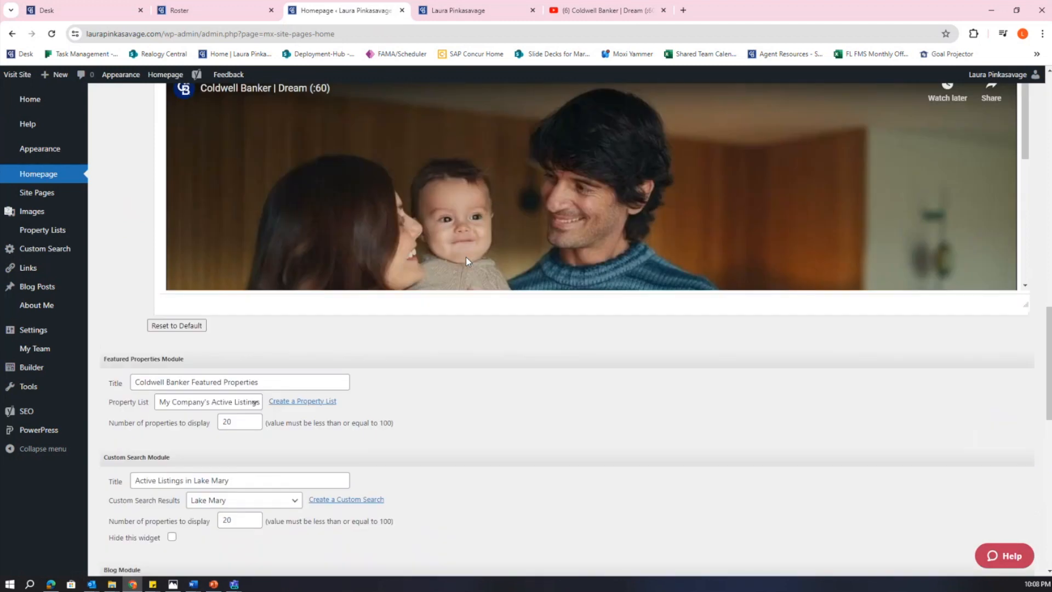
scroll(467, 258, "down", 6)
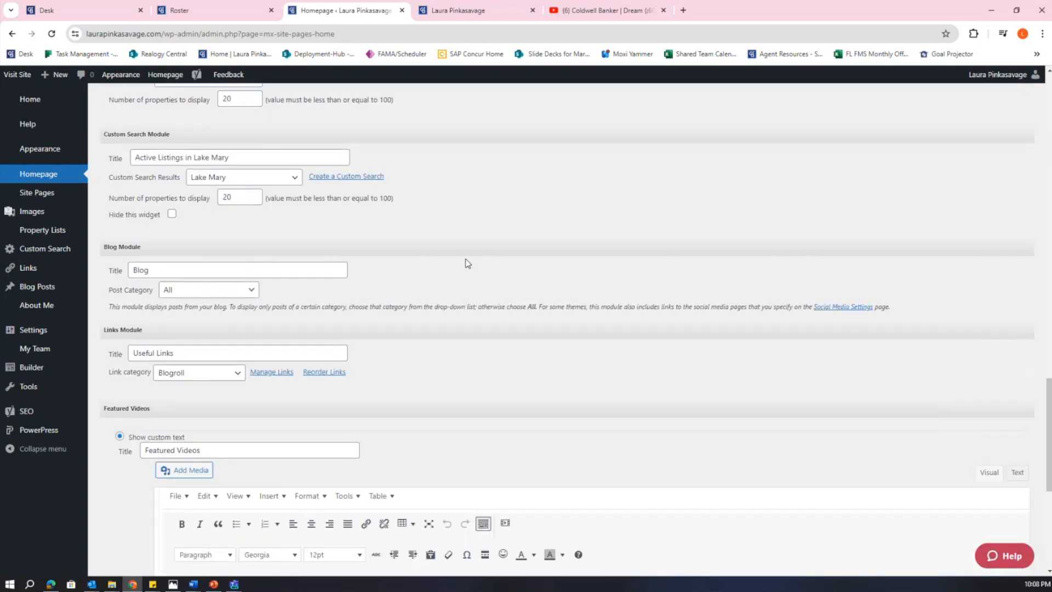
scroll(467, 264, "up", 3)
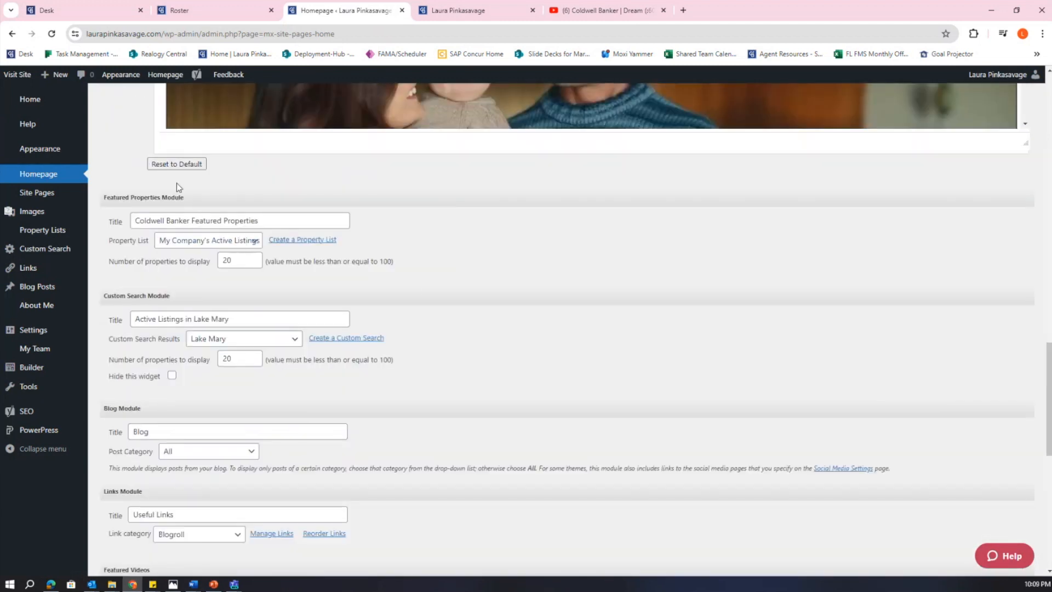
left_click(251, 240)
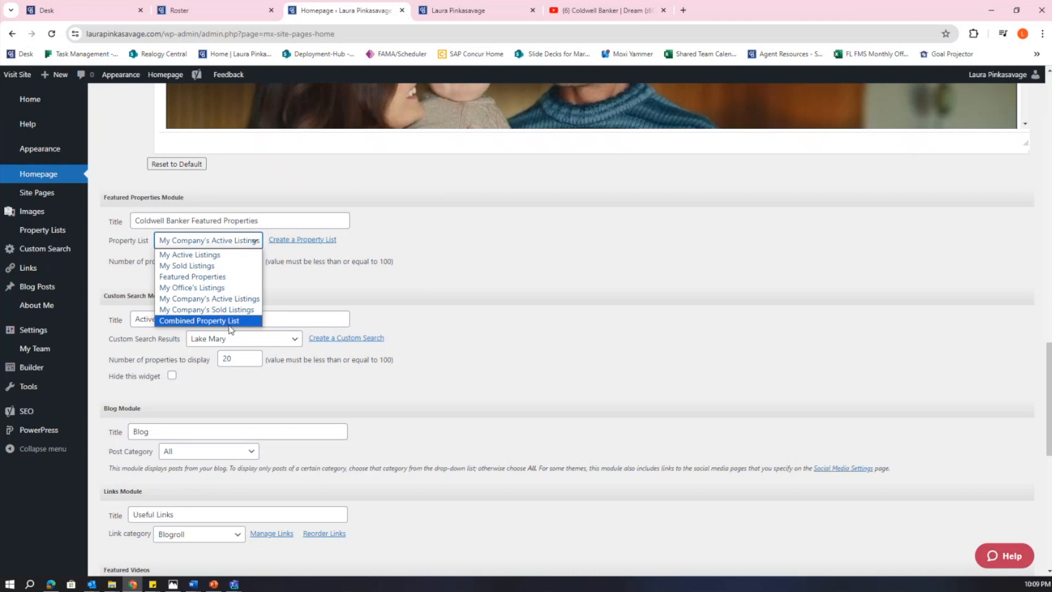
left_click(195, 322)
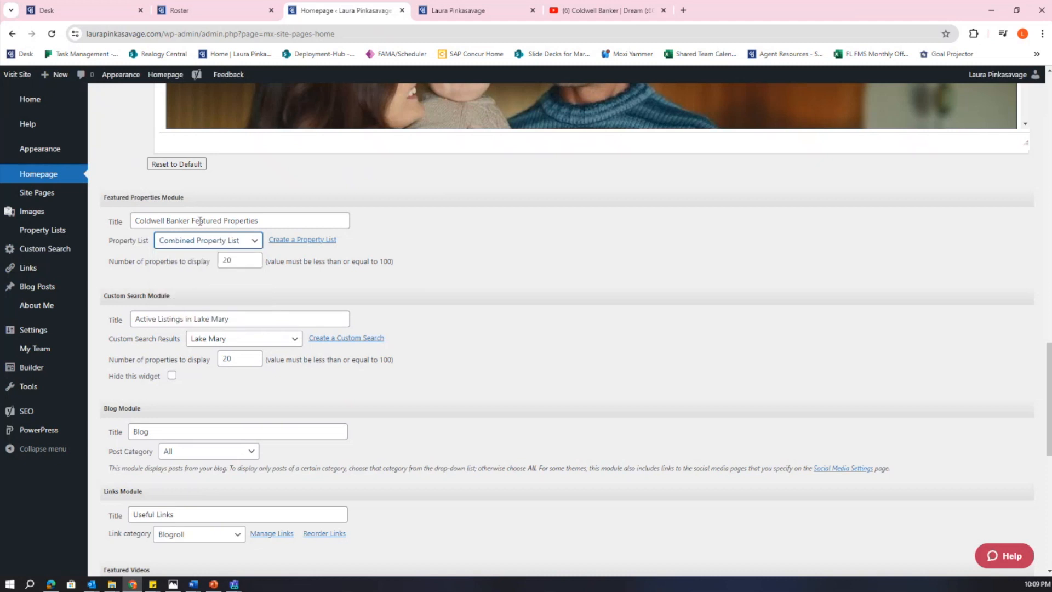
scroll(211, 283, "down", 10)
left_click(117, 521)
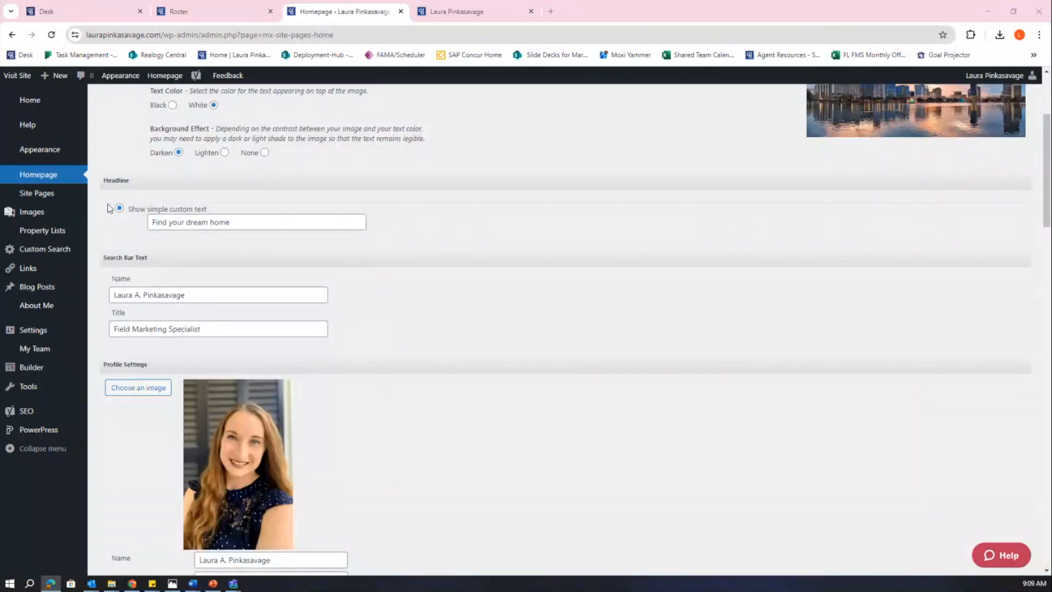
From the dashboard, follow Go There for 'Make Your Site Visible to Search Engines' to Reading Settings.
left_click(36, 109)
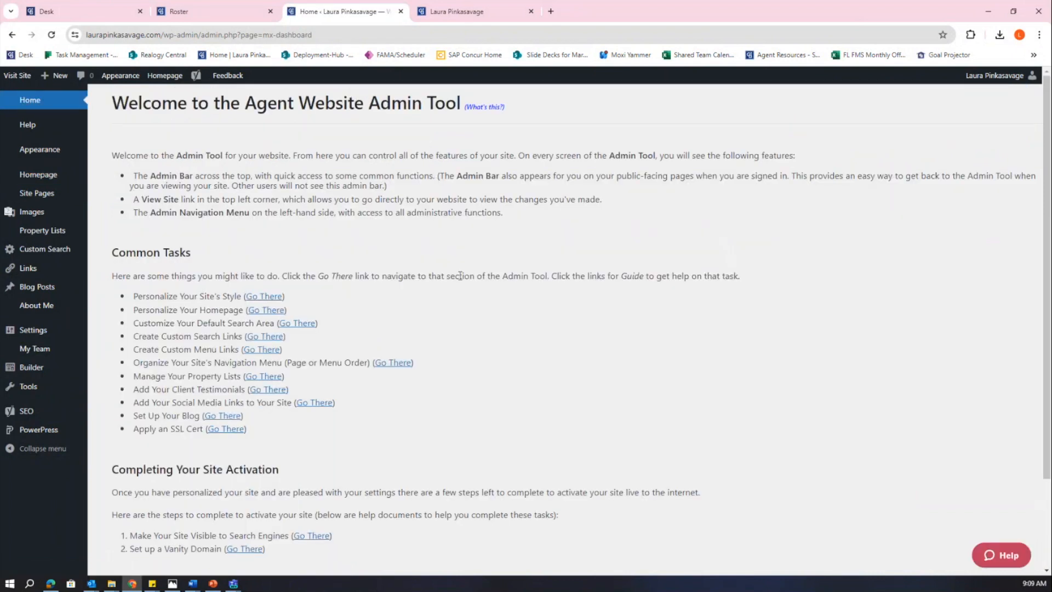
left_click_drag(106, 252, 212, 261)
scroll(123, 444, "down", 2)
left_click_drag(104, 366, 276, 362)
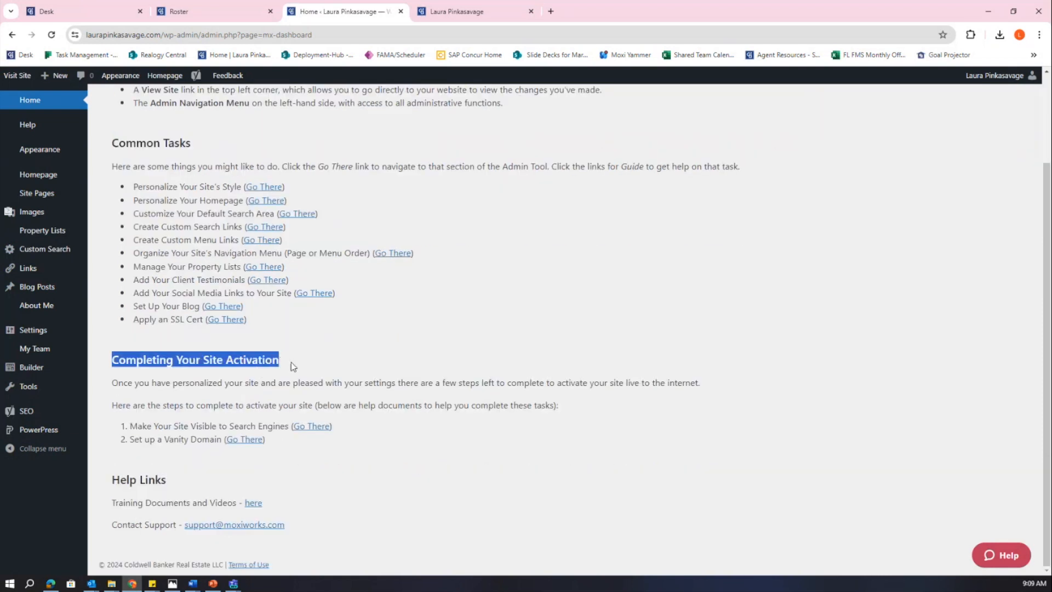
left_click(298, 389)
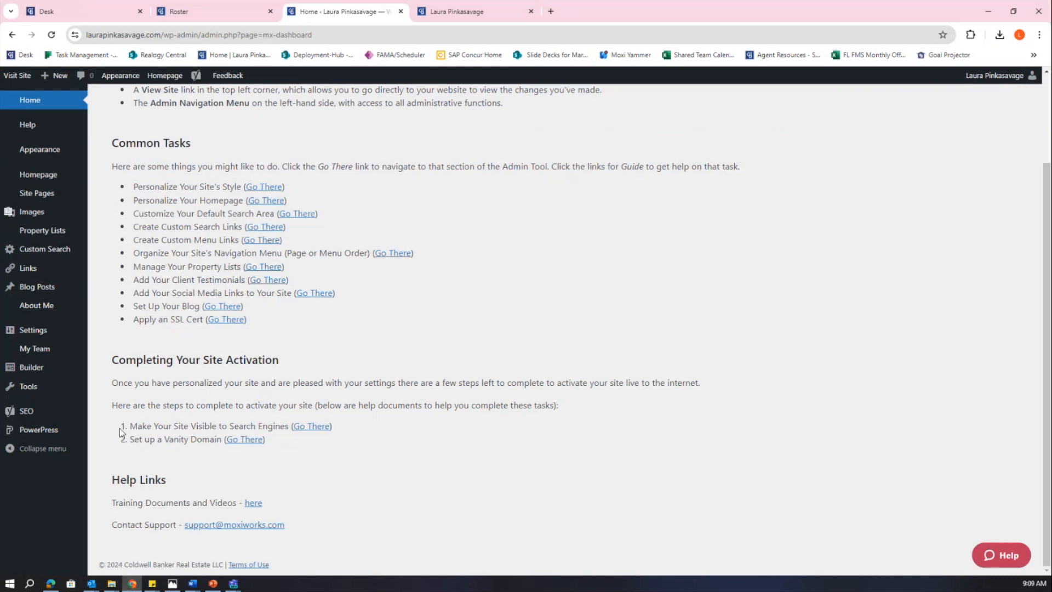
left_click_drag(132, 424, 290, 425)
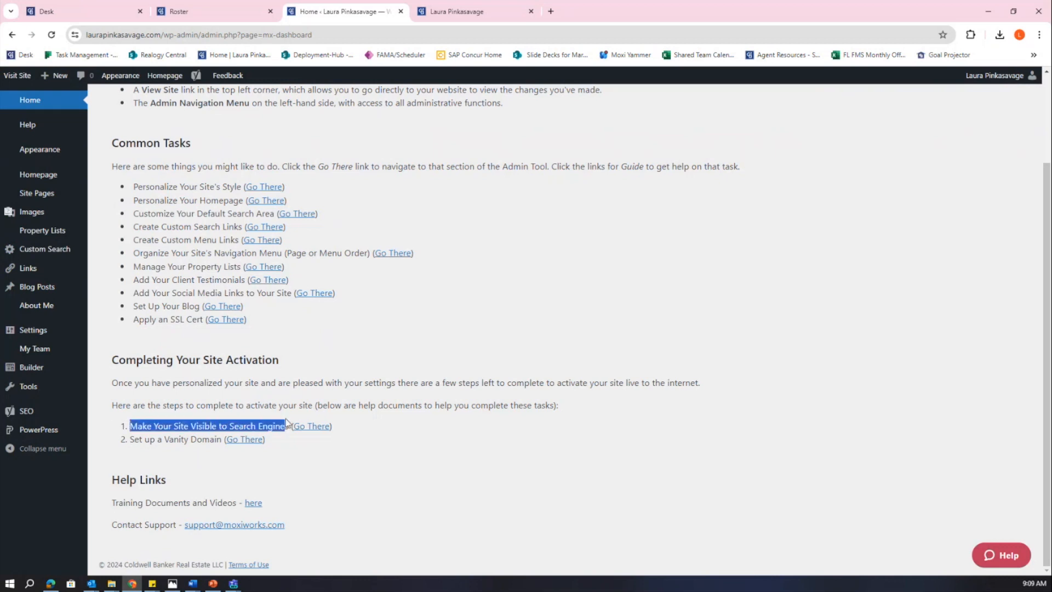
left_click(275, 429)
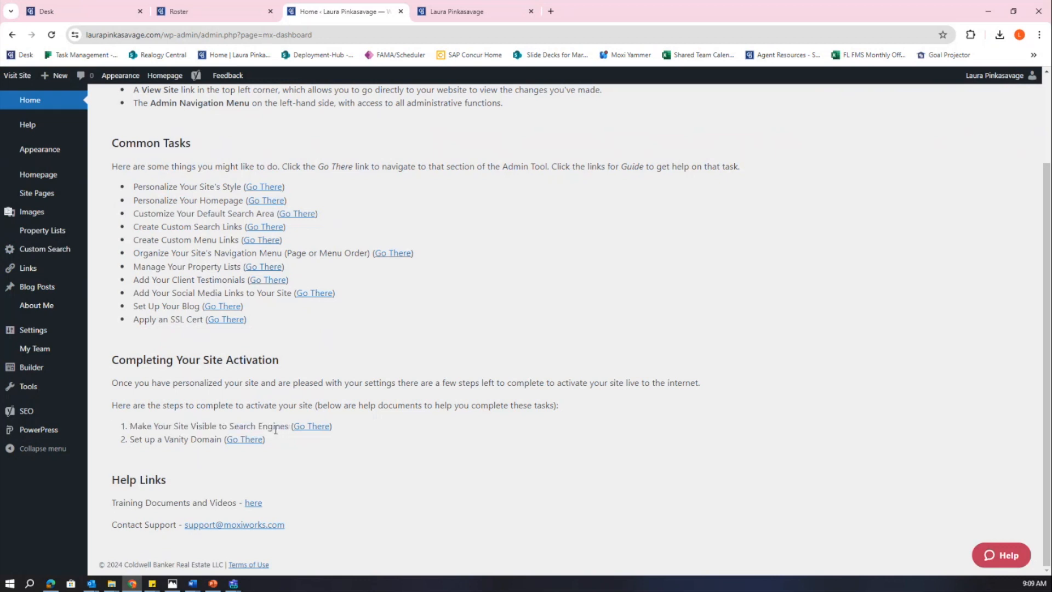
left_click(313, 427)
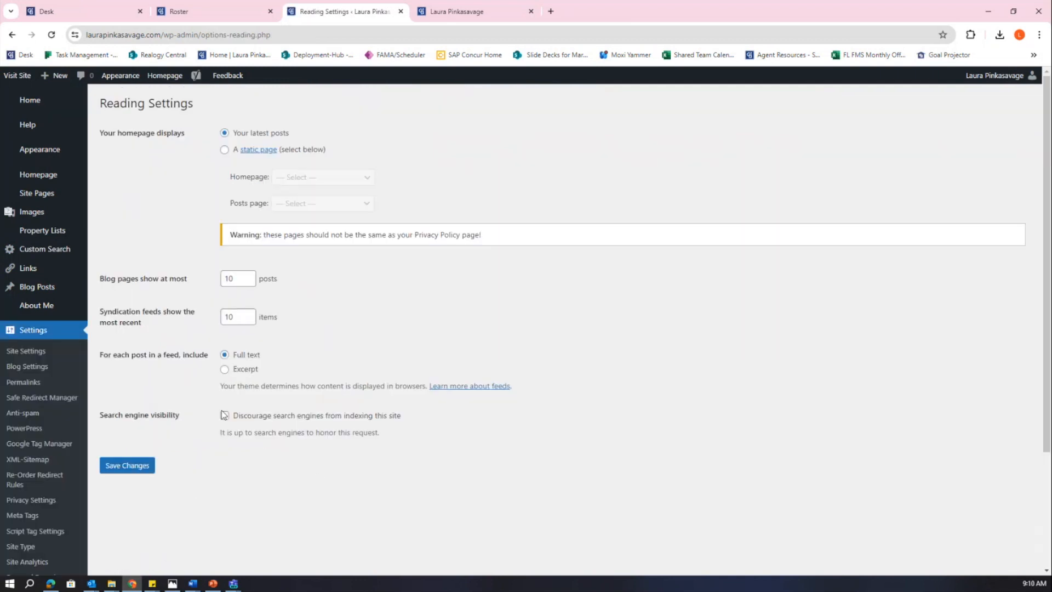
Untick 'Discourage search engines from indexing this site', then return to the admin dashboard.
scroll(188, 360, "down", 1)
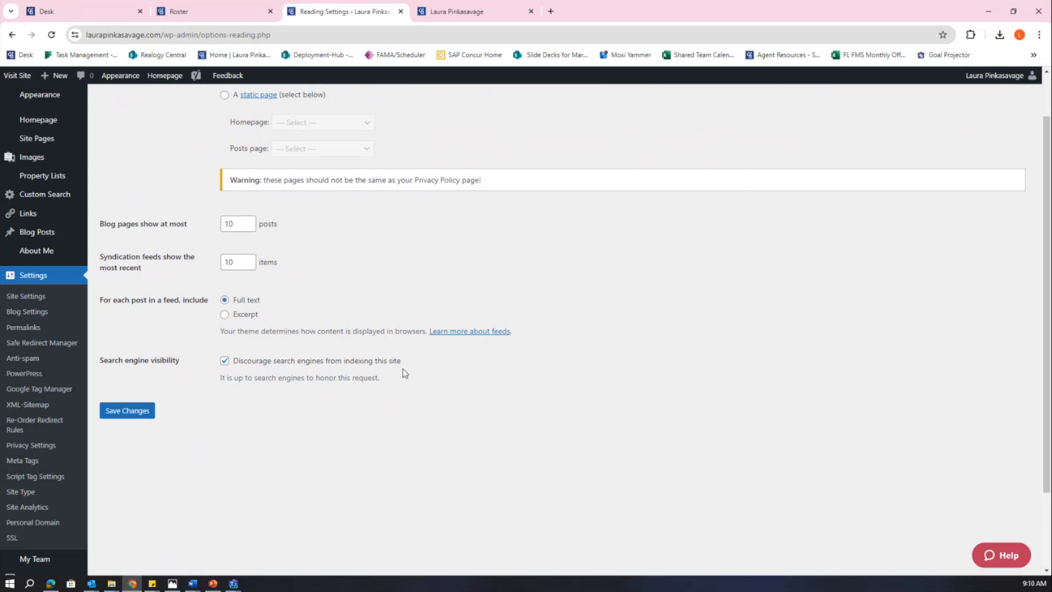
scroll(453, 371, "up", 1)
scroll(453, 371, "down", 1)
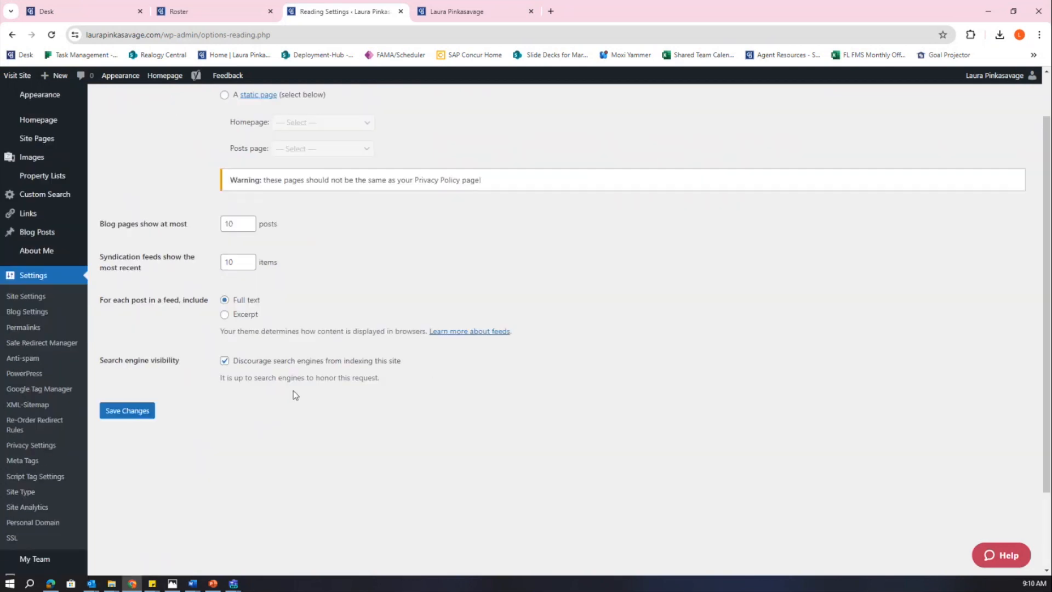
left_click(224, 361)
scroll(390, 377, "up", 1)
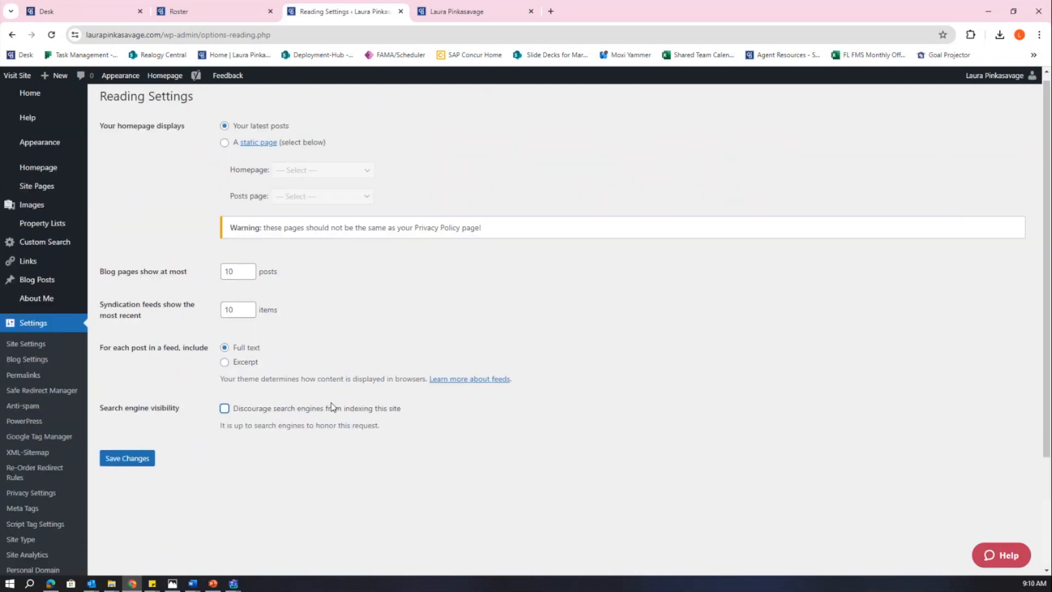
left_click(30, 100)
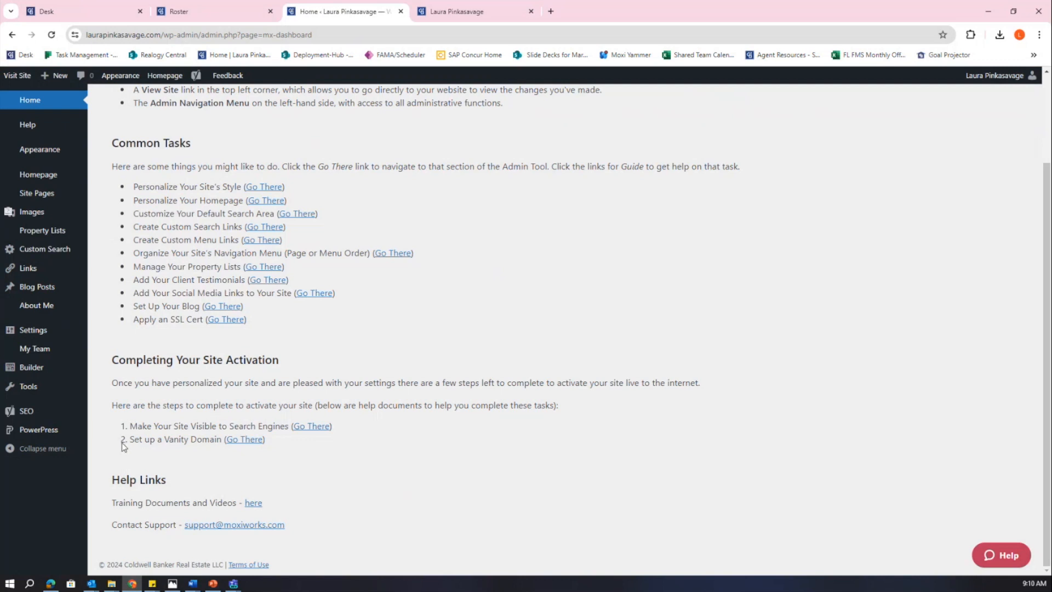
Follow Go There for 'Set up a Vanity Domain' to reach the Domain Mapping page.
left_click_drag(332, 426, 223, 438)
left_click(210, 453)
left_click(251, 444)
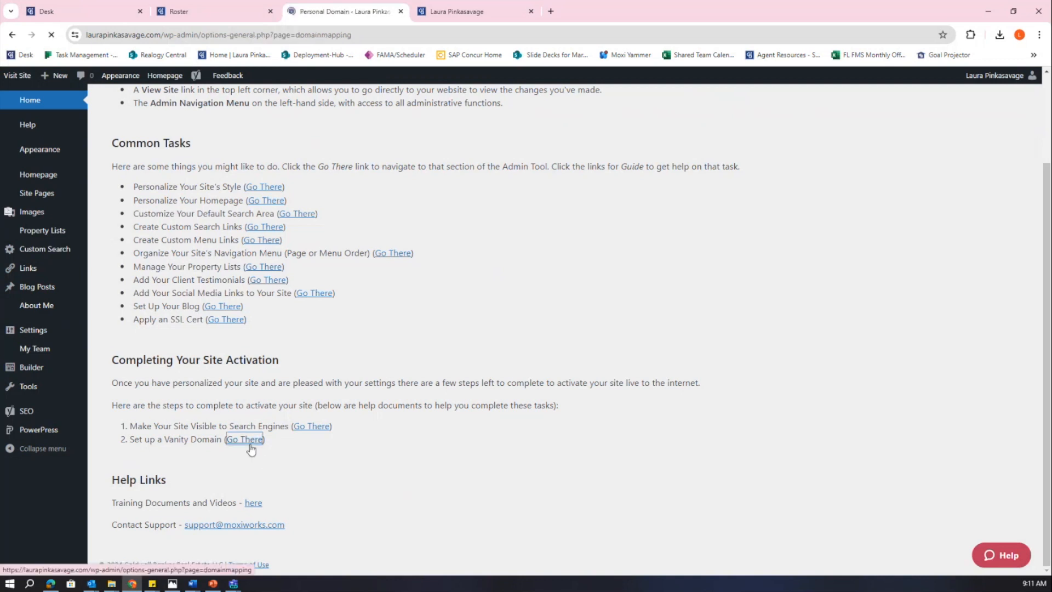
Click into the Domain Name field, dismiss the suggestions, and restore the browser window.
scroll(302, 298, "down", 2)
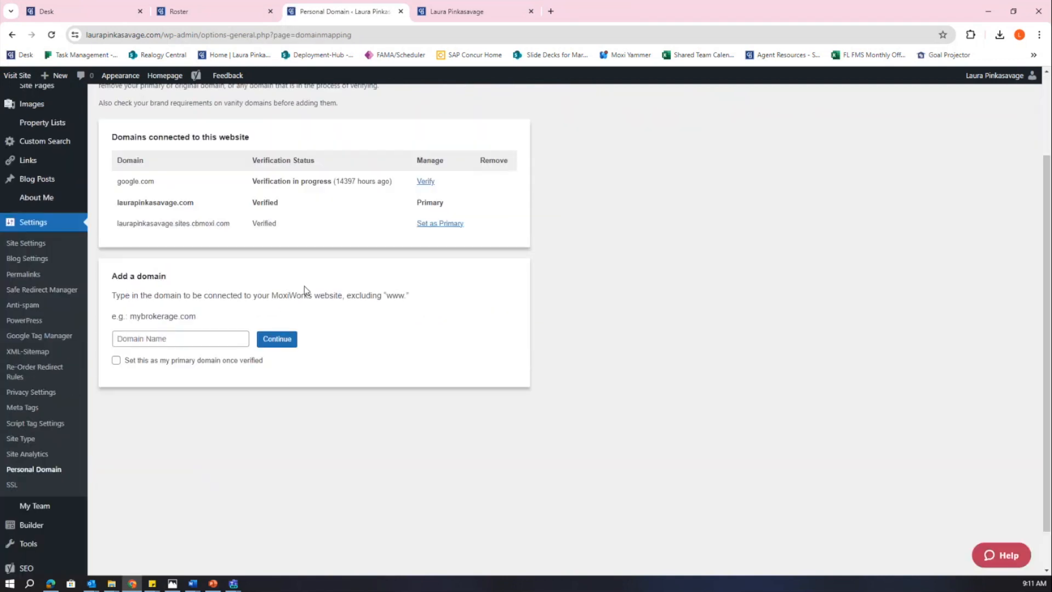
scroll(183, 279, "up", 2)
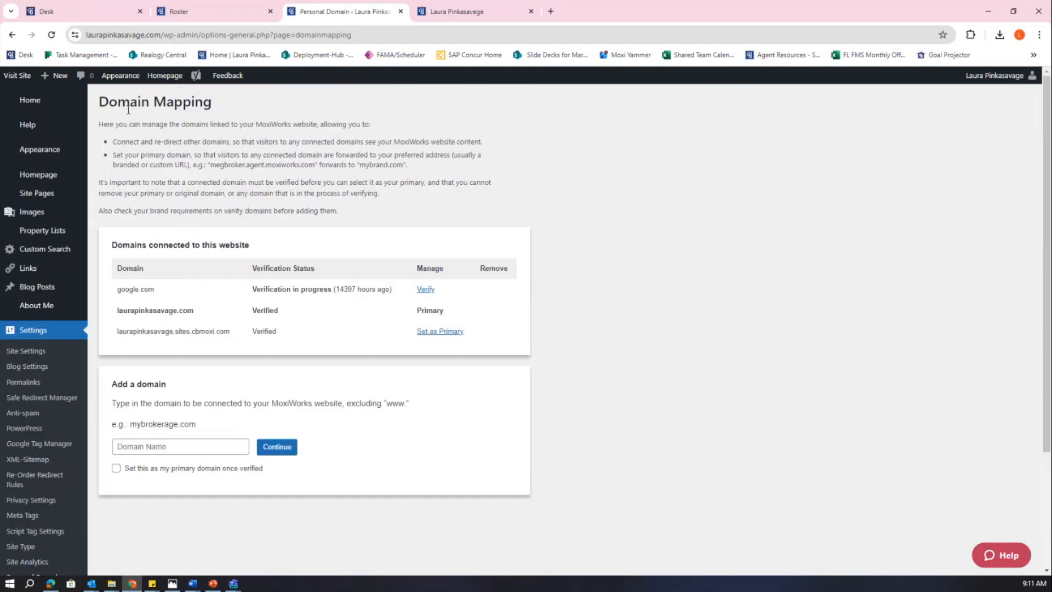
left_click(157, 447)
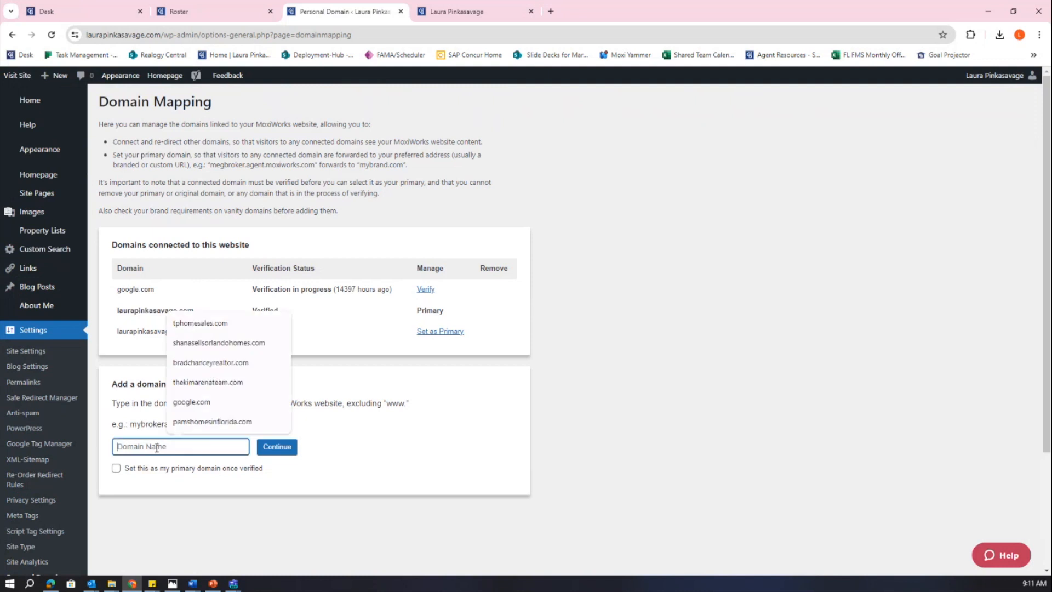
left_click(149, 433)
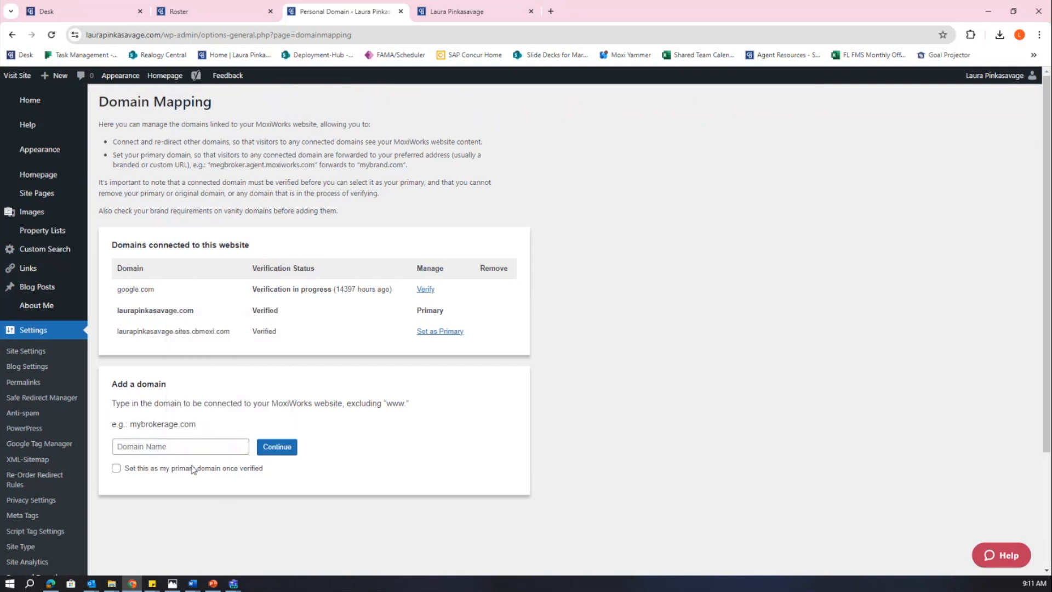
double_click(676, 8)
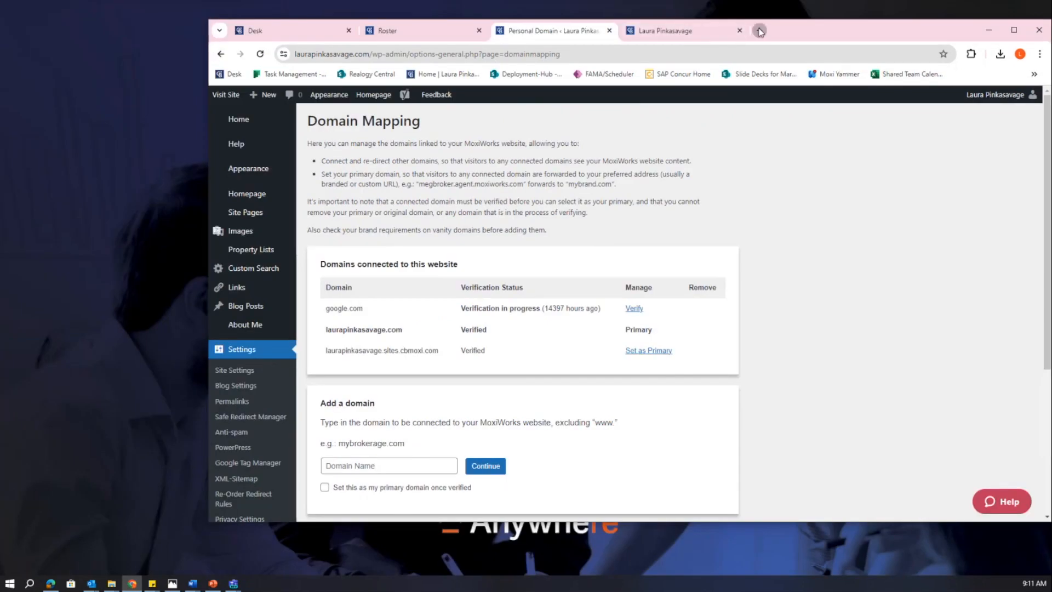
Load the GoDaddy home page in a new maximized tab, then switch back to Domain Mapping.
left_click(890, 30)
left_click_drag(908, 26, 843, 1)
left_click(679, 269)
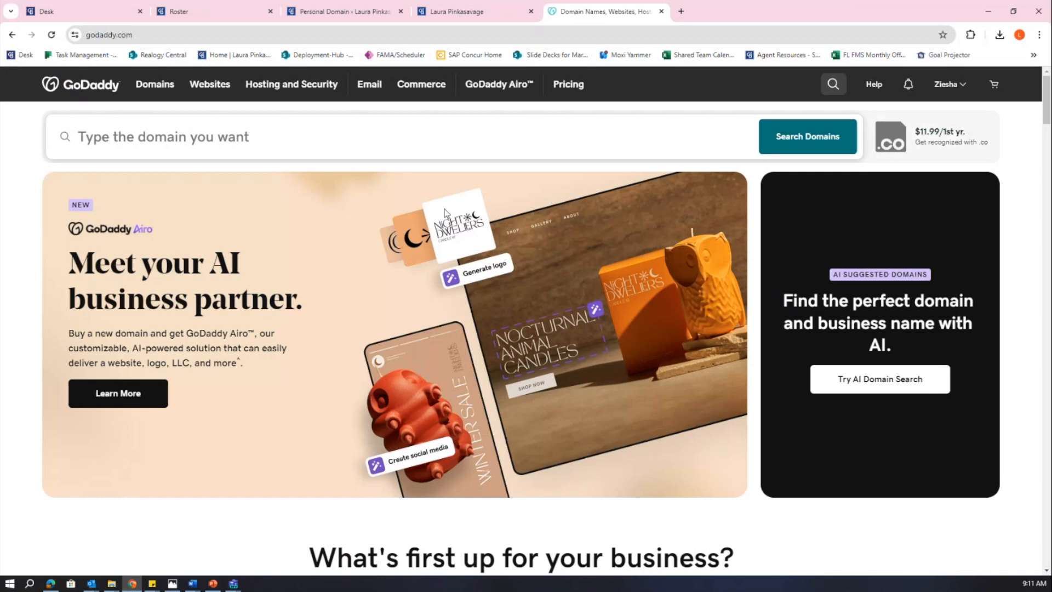
left_click(345, 14)
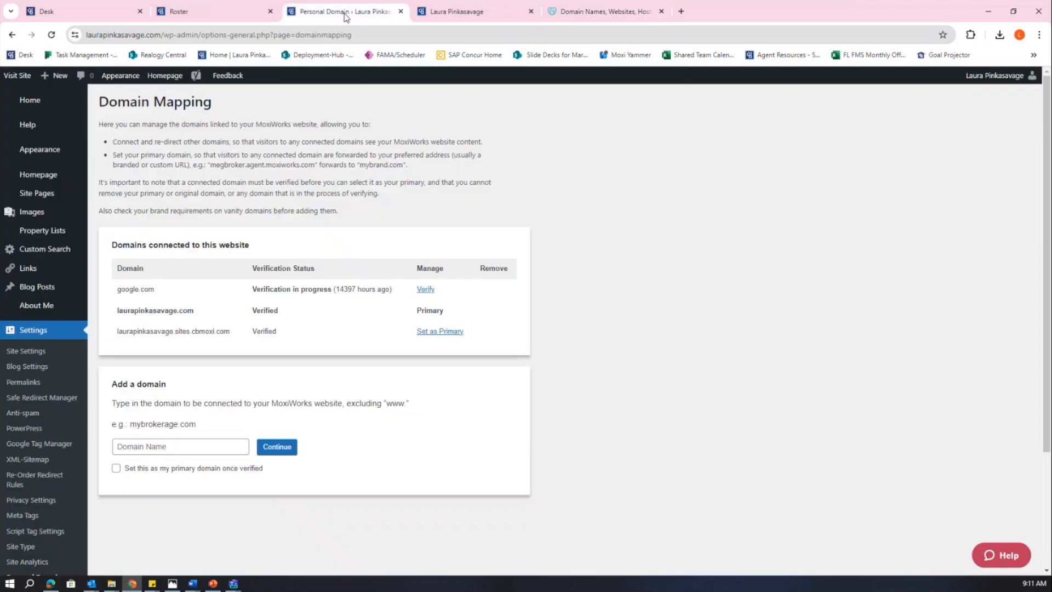
Enter customdomain.com in the Add a domain field, leaving the make-primary option unchecked.
left_click(198, 450)
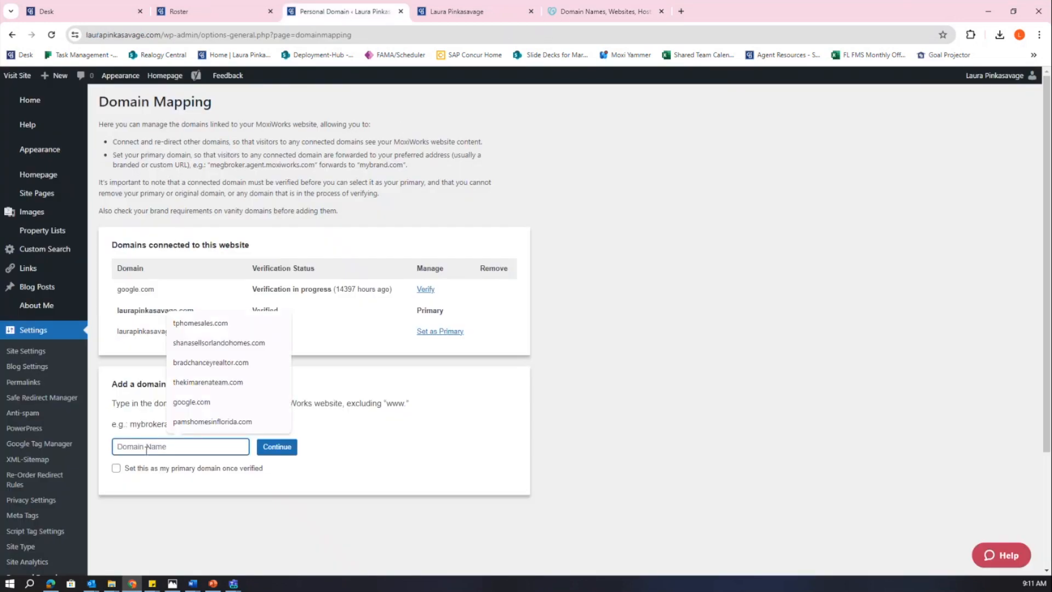
type("customdomain.com")
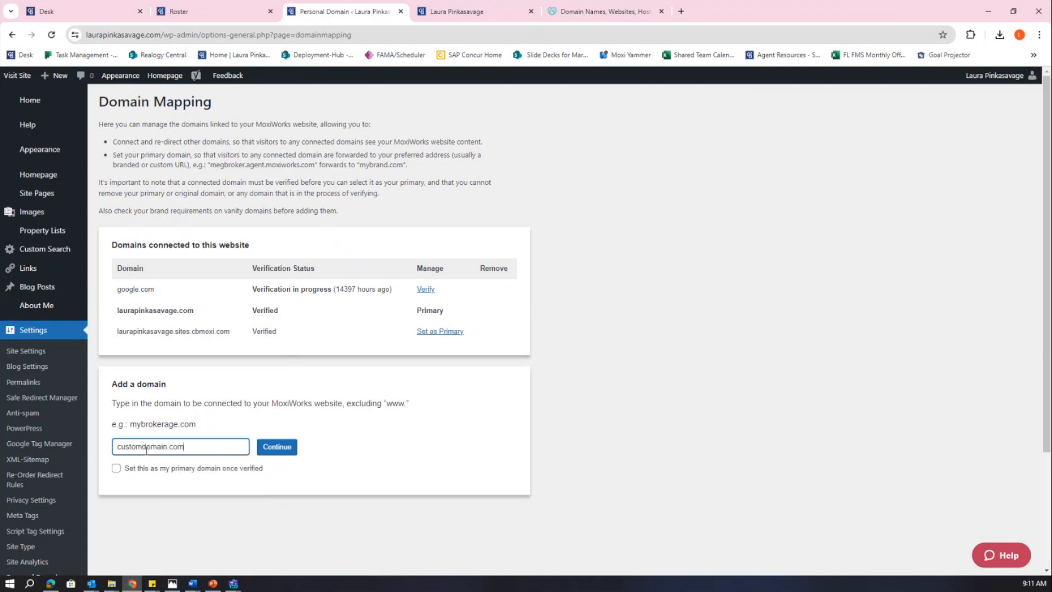
mouse_move(184, 446)
left_mouse_down()
mouse_move(166, 447)
mouse_move(198, 449)
left_mouse_up()
left_click(191, 447)
left_click(117, 447)
left_click(118, 448)
left_click_drag(195, 447, 167, 447)
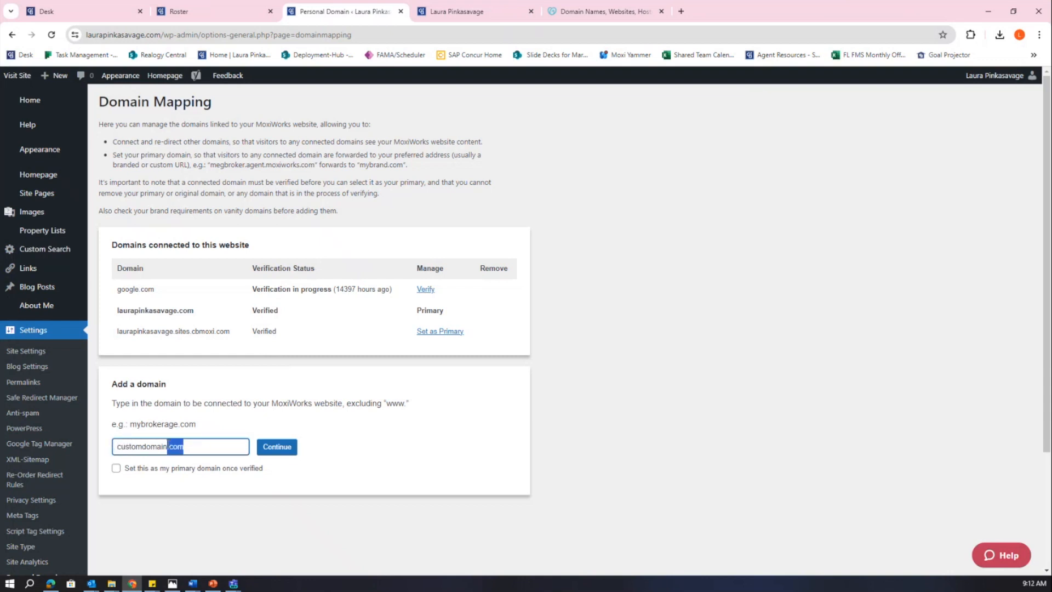
left_click(197, 450)
left_click_drag(159, 468, 221, 468)
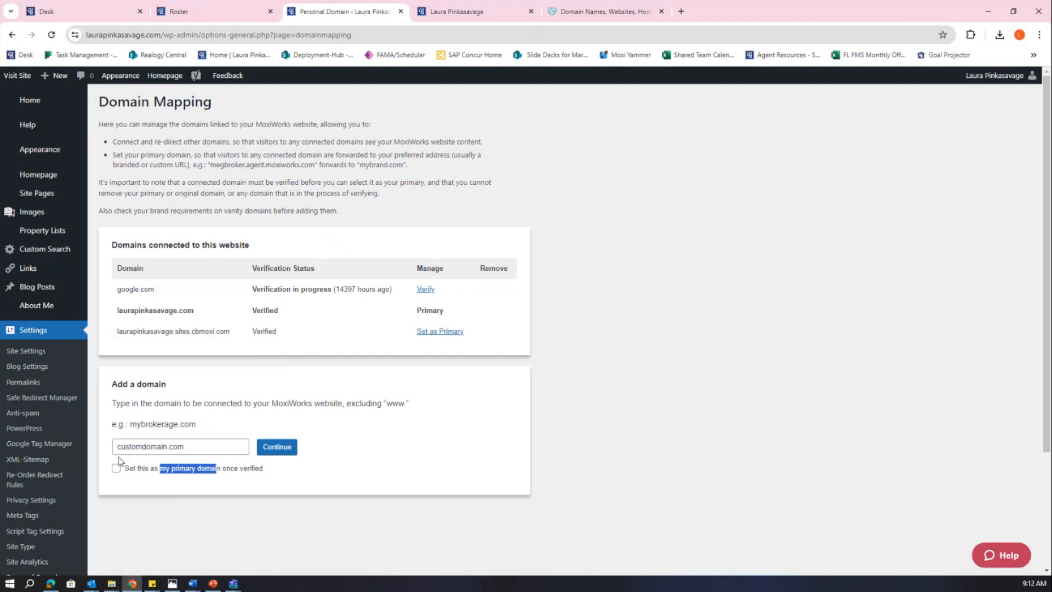
left_click(283, 431)
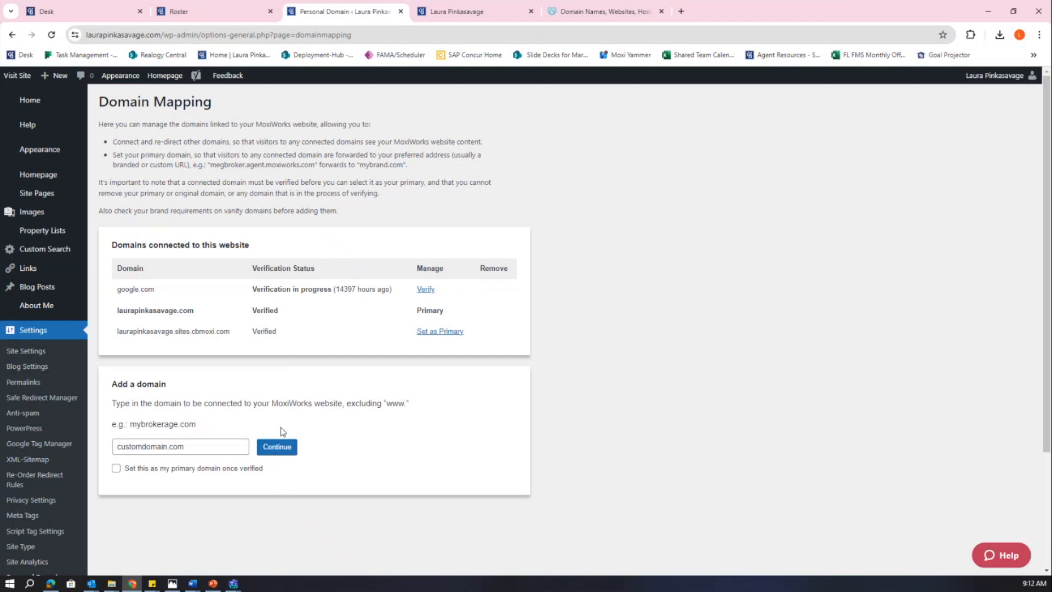
Submit customdomain.com and look over the domain host help links.
left_click(281, 459)
scroll(380, 439, "down", 1)
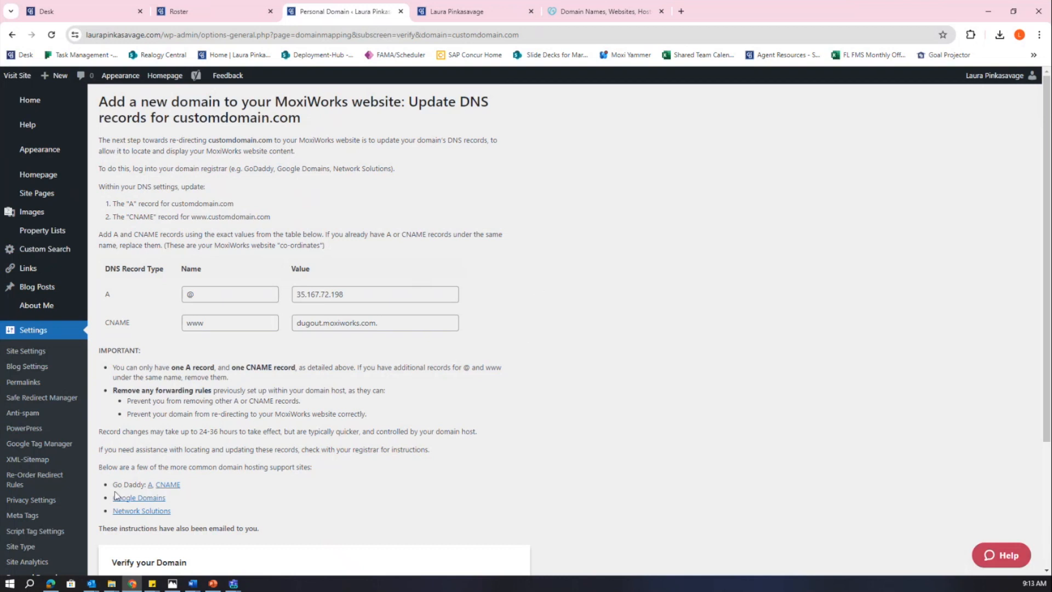
left_click_drag(104, 469, 199, 492)
left_click(198, 507)
Review the DNS table: A record 35.167.72.198 and CNAME dugout.moxiworks.com.
scroll(329, 482, "down", 1)
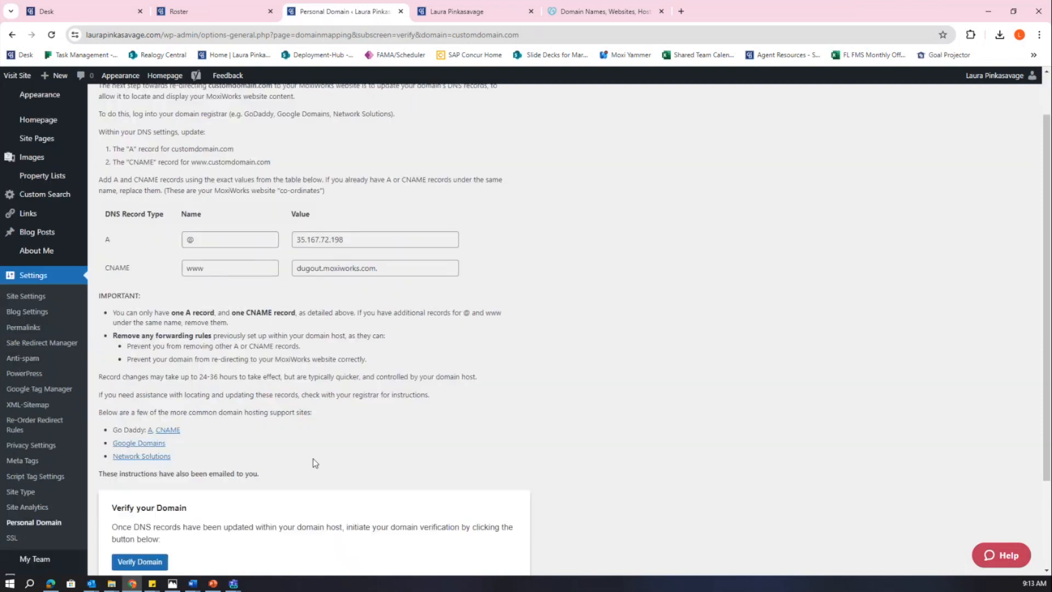
scroll(275, 415, "up", 1)
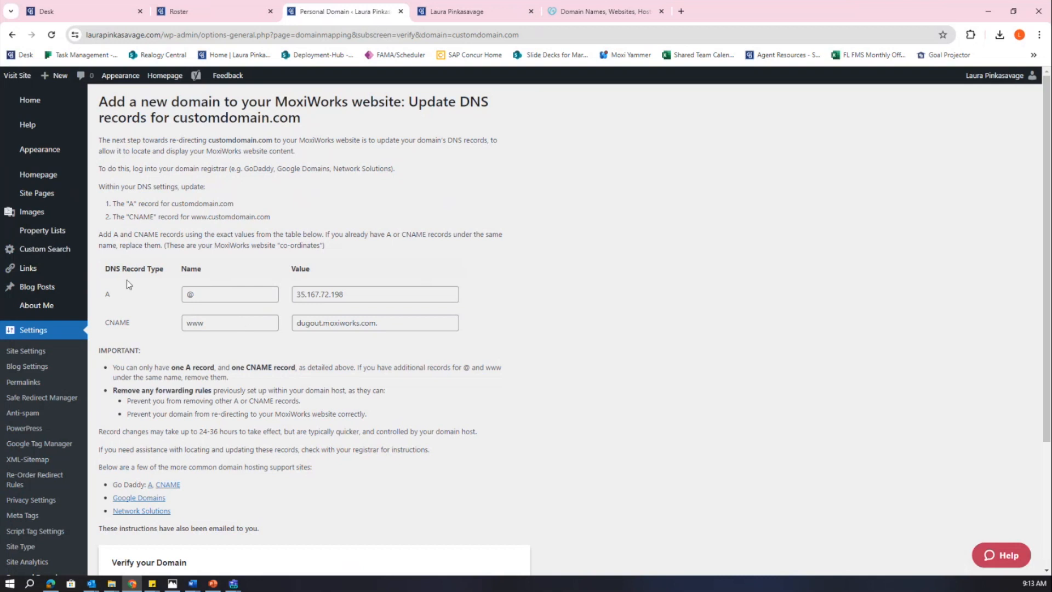
left_click_drag(359, 298, 282, 297)
left_click_drag(418, 325, 288, 325)
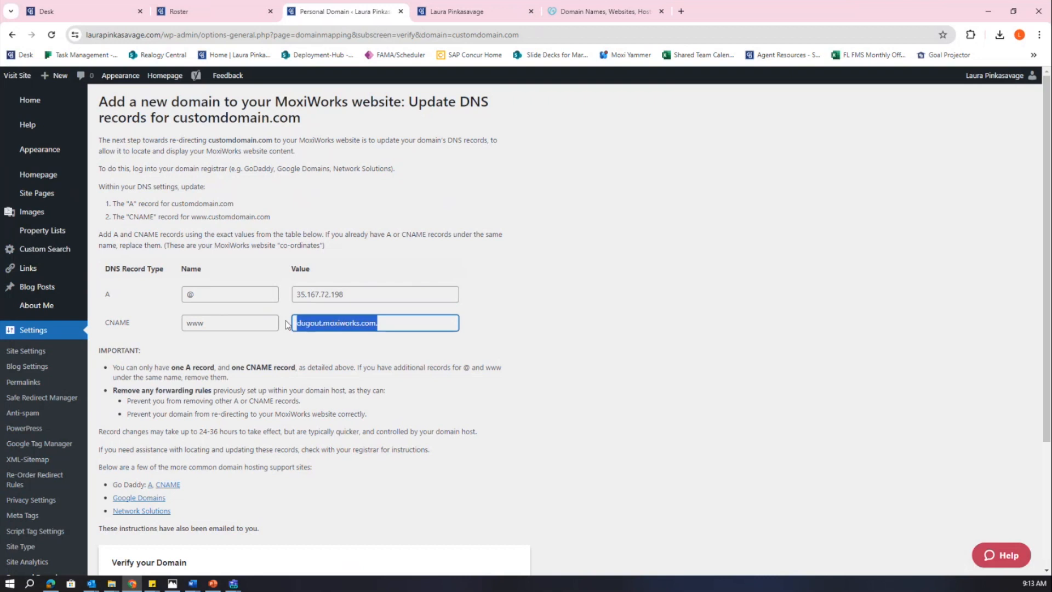
left_click(327, 344)
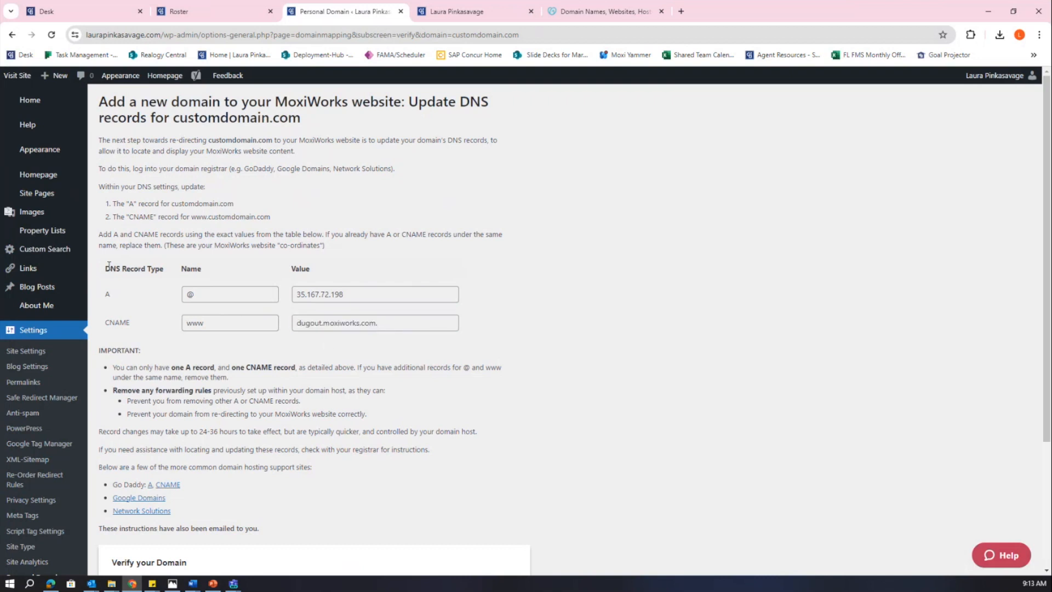
left_click_drag(109, 265, 177, 269)
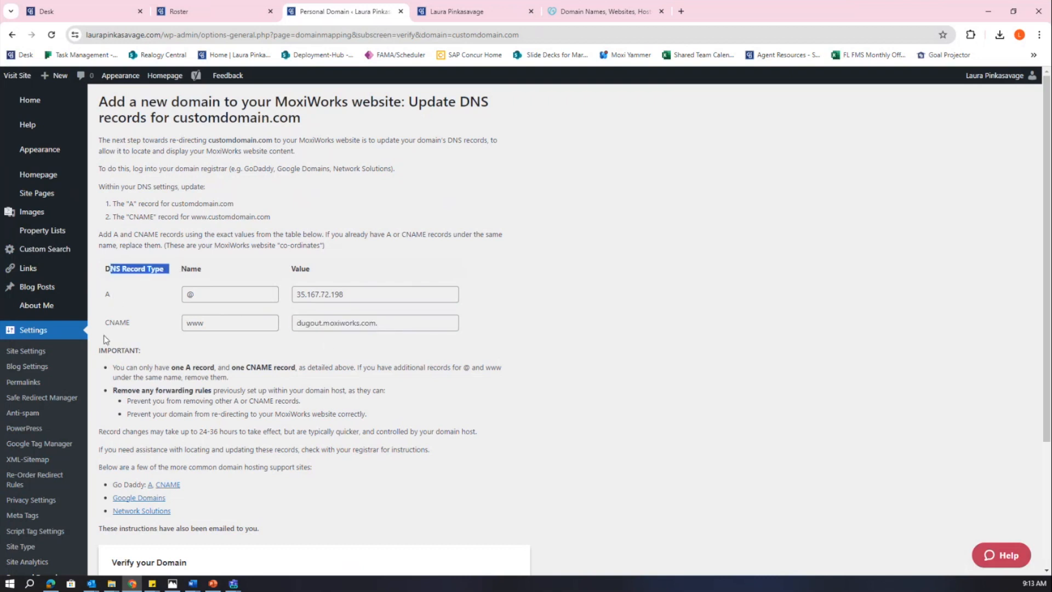
left_click(159, 347)
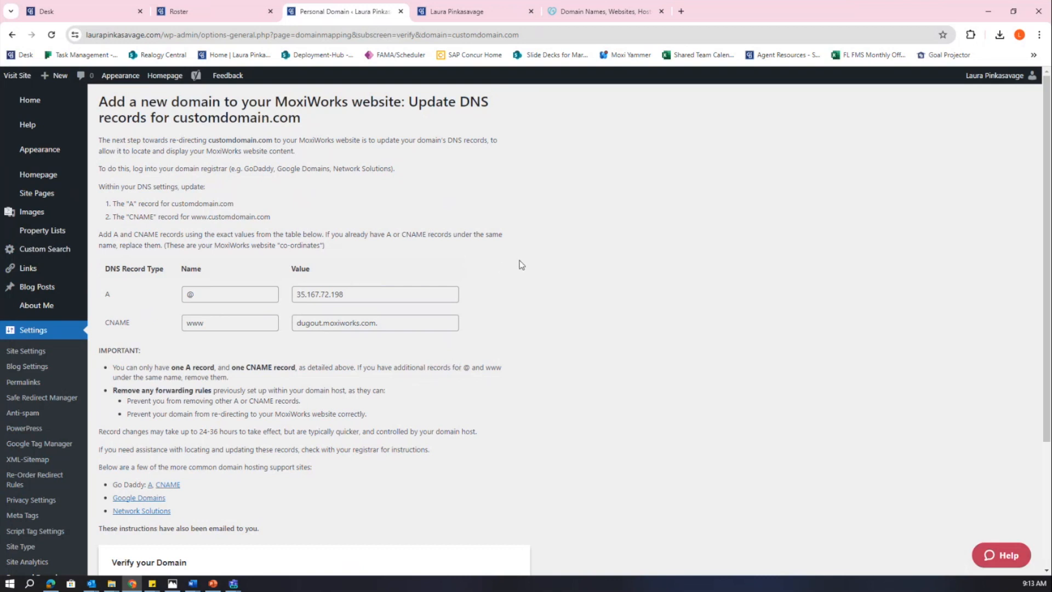
Review the Verify your Domain box, then return to the Admin Tool home dashboard.
scroll(523, 264, "down", 1)
scroll(523, 264, "up", 1)
scroll(365, 366, "down", 2)
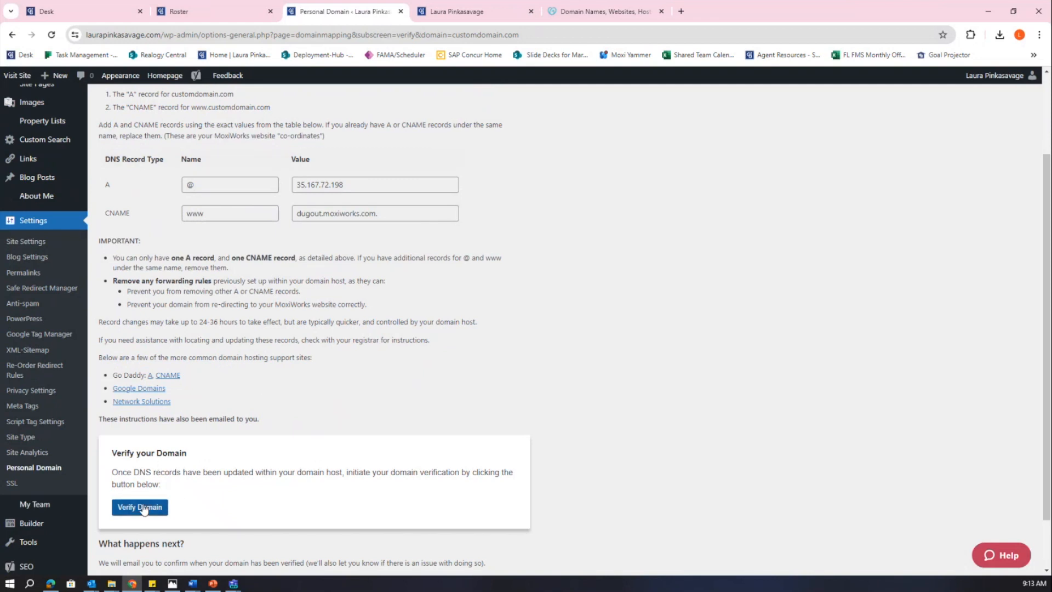
scroll(164, 476, "down", 1)
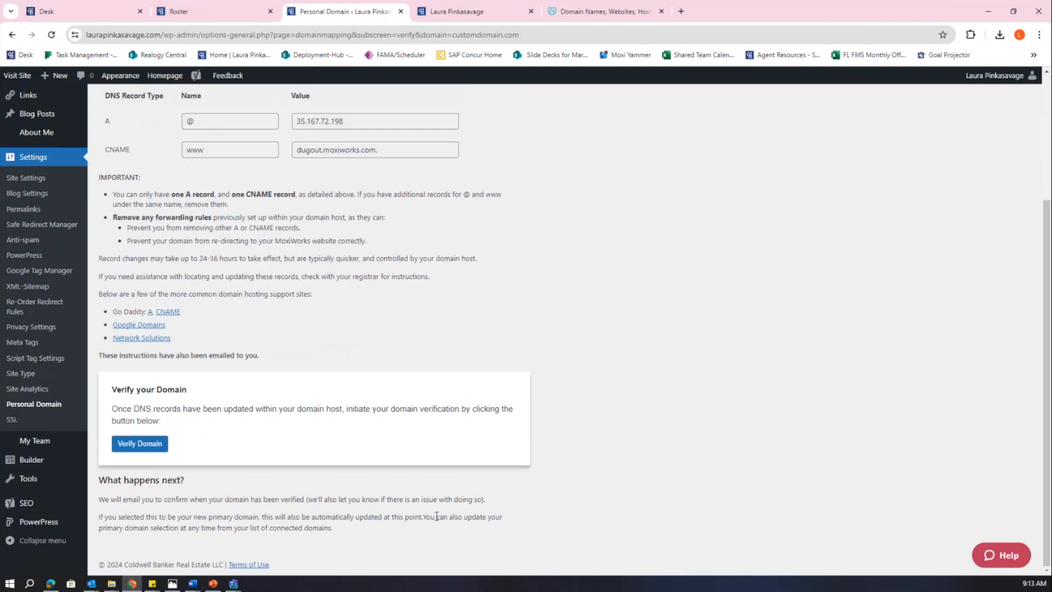
scroll(427, 474, "up", 1)
scroll(438, 490, "down", 1)
scroll(398, 329, "up", 3)
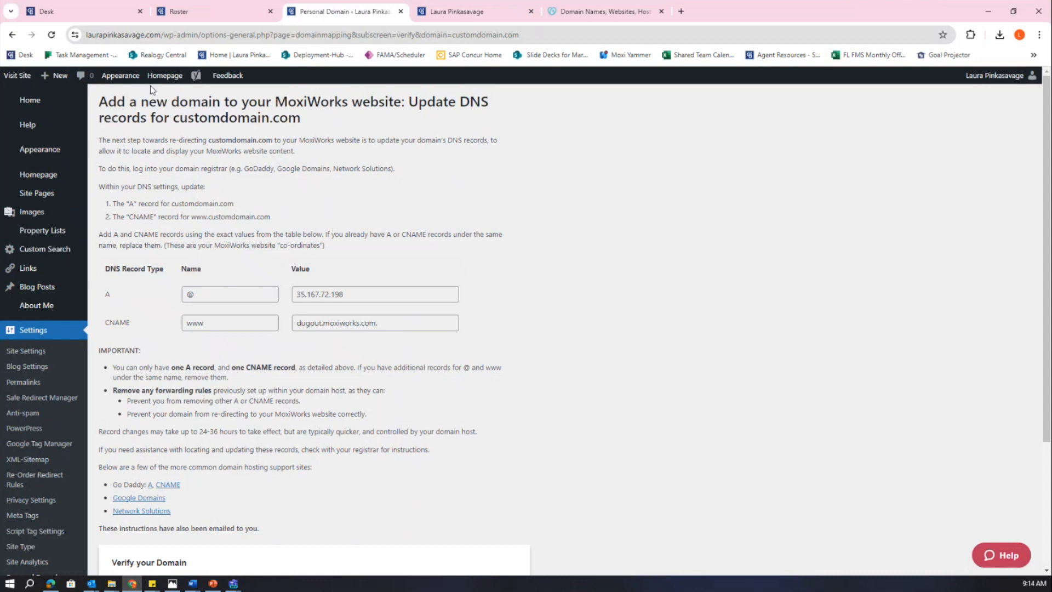
left_click(90, 36)
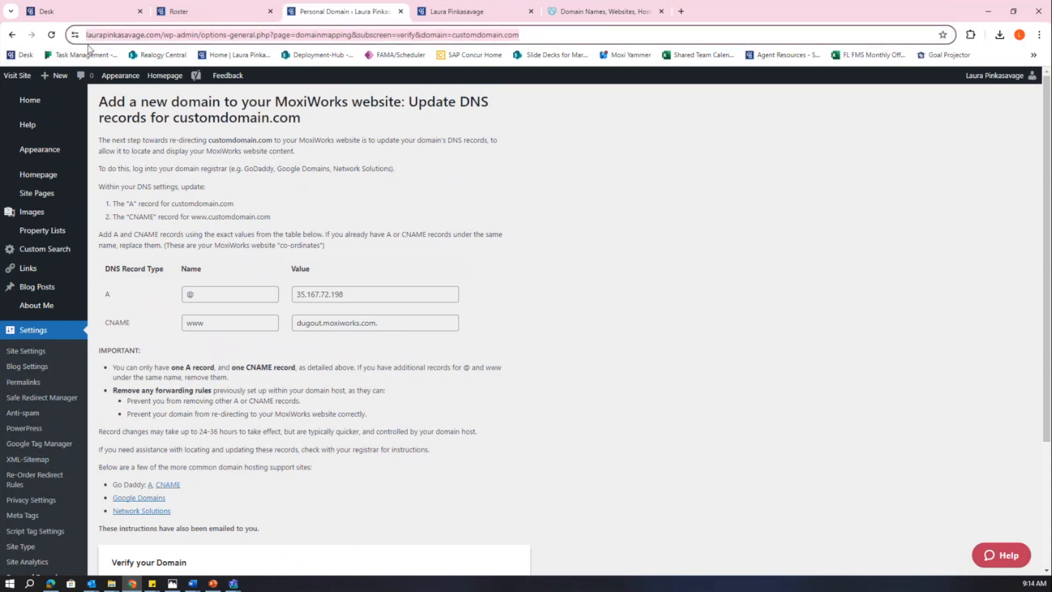
left_click(213, 203)
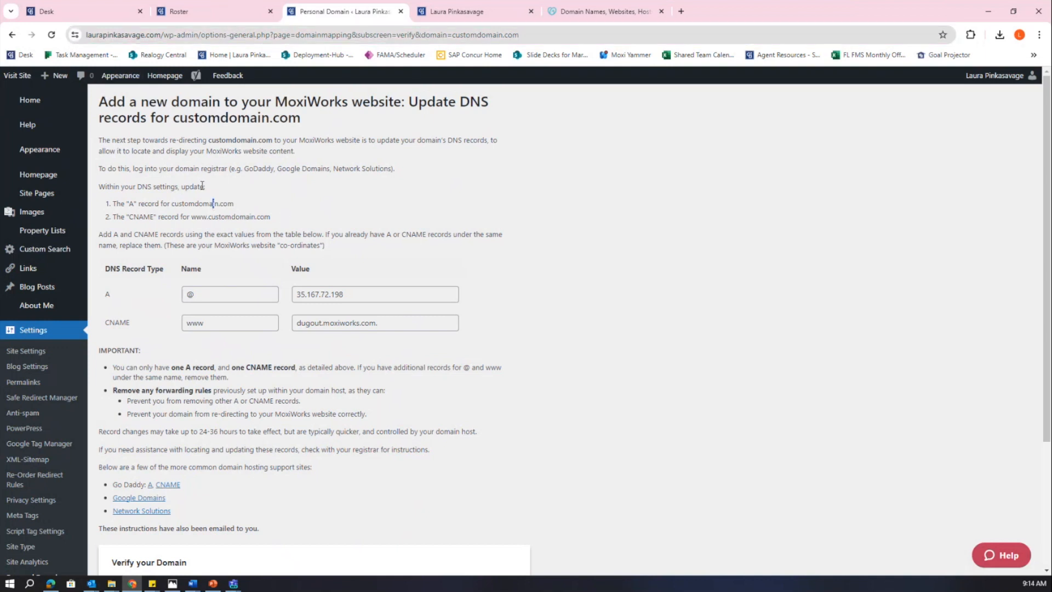
left_click(38, 101)
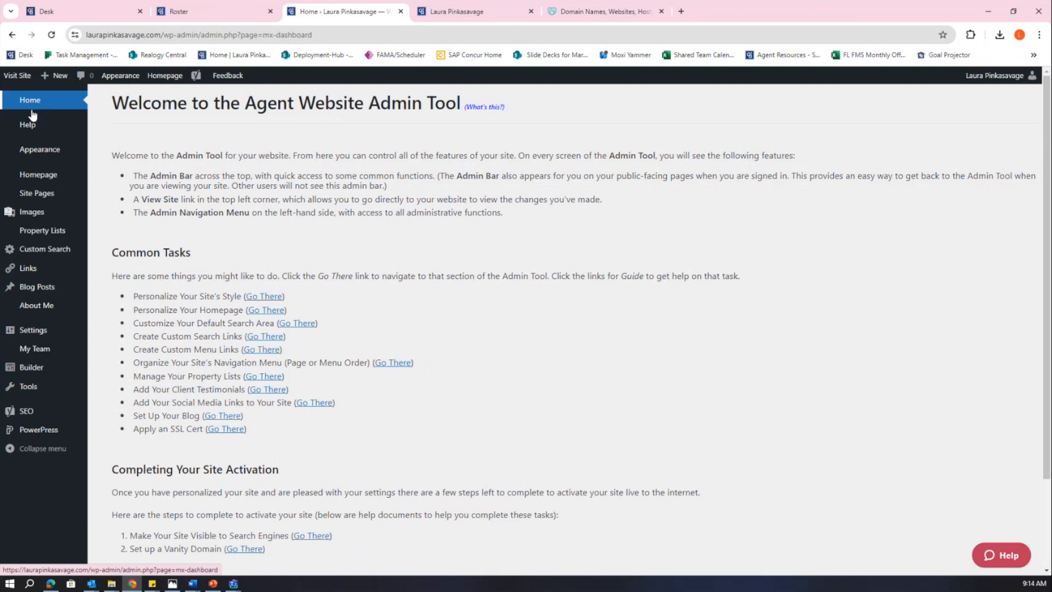
Point out the Apply an SSL Cert task under Common Tasks and follow it to SSL settings.
left_click_drag(111, 254, 199, 253)
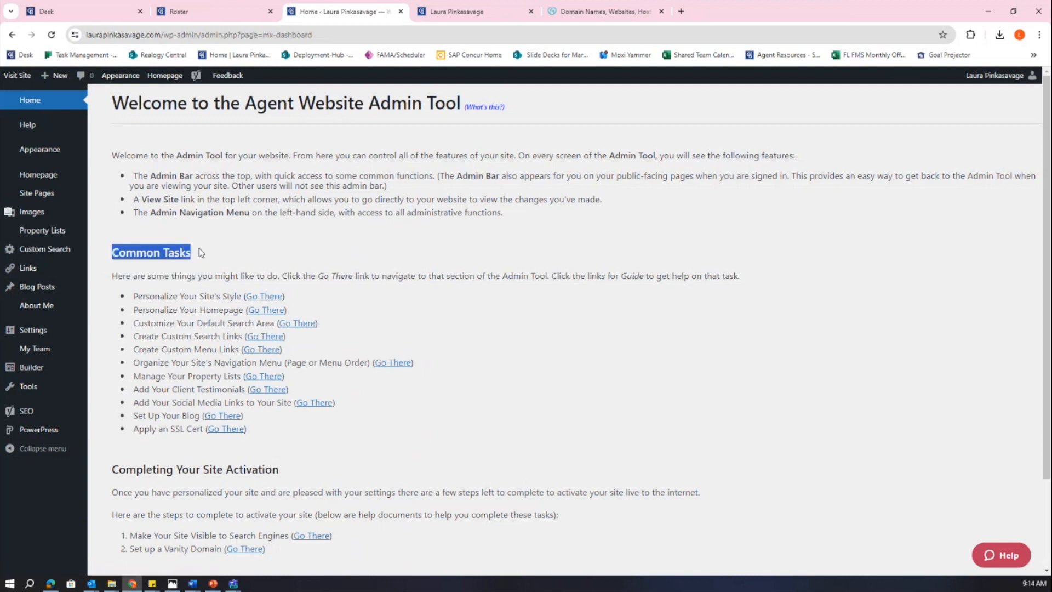
left_click(133, 429)
triple_click(132, 429)
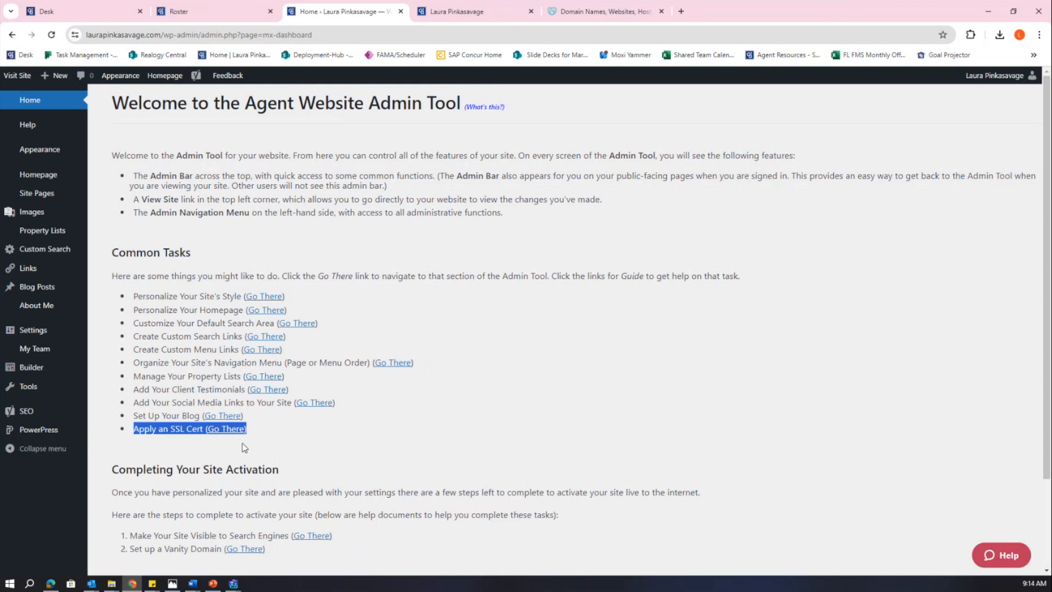
left_click(275, 436)
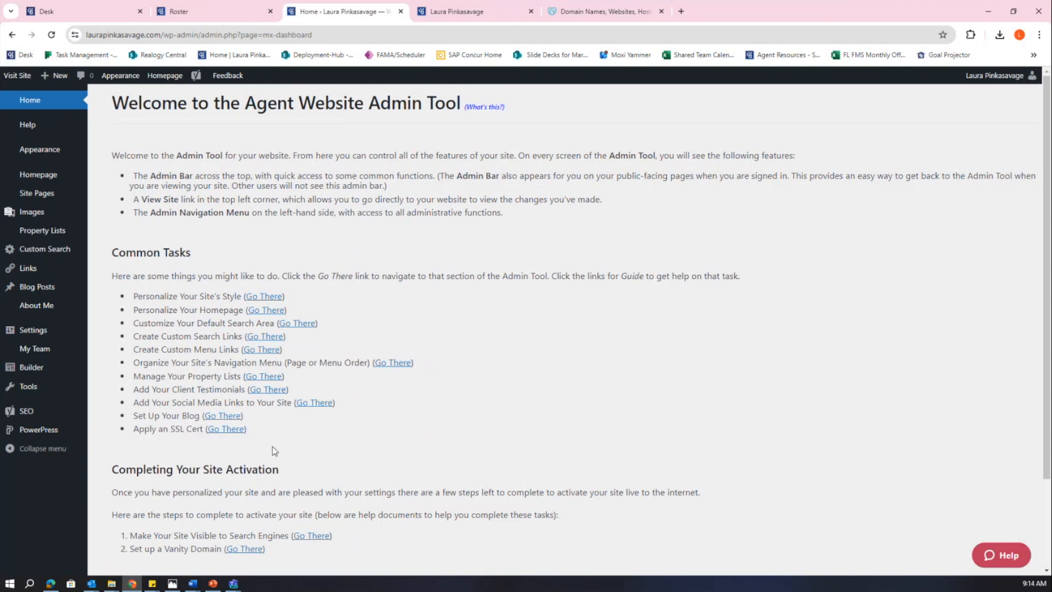
left_click(221, 433)
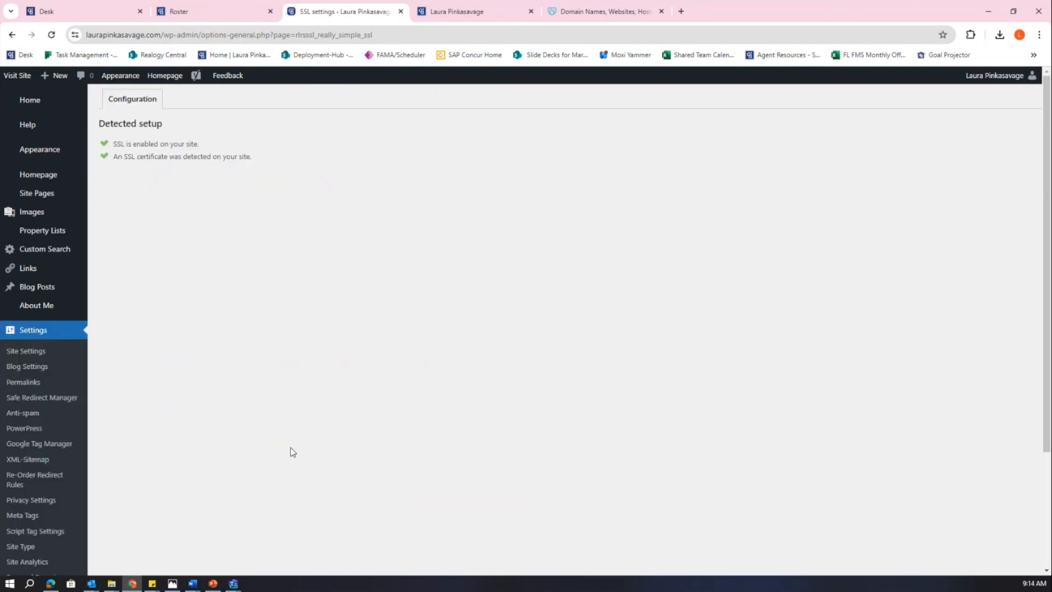
Check the detected SSL status lines showing SSL enabled and a certificate found, then return Home.
left_click_drag(258, 164, 99, 122)
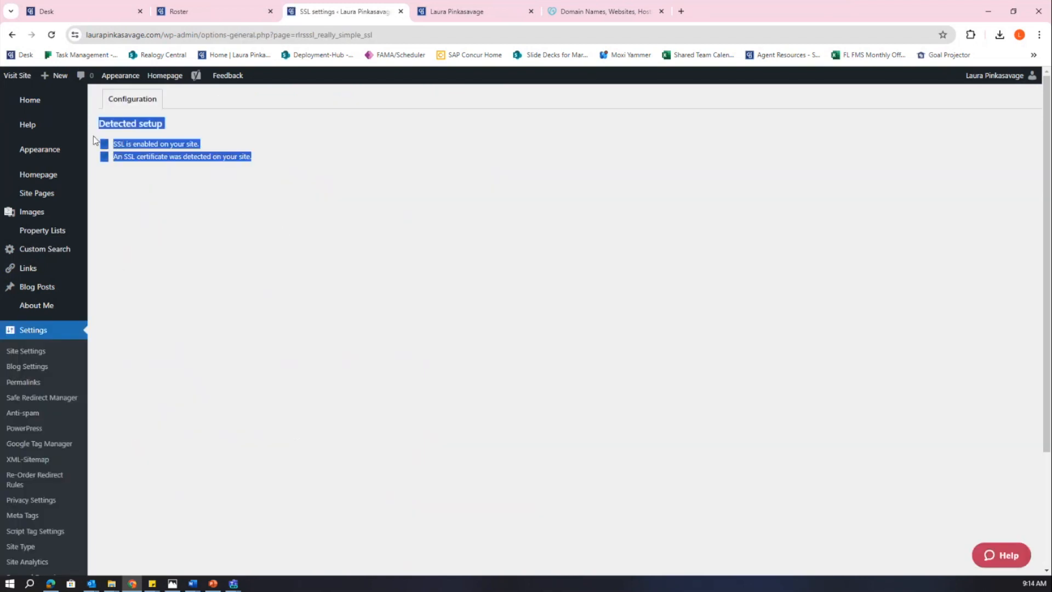
left_click(127, 172)
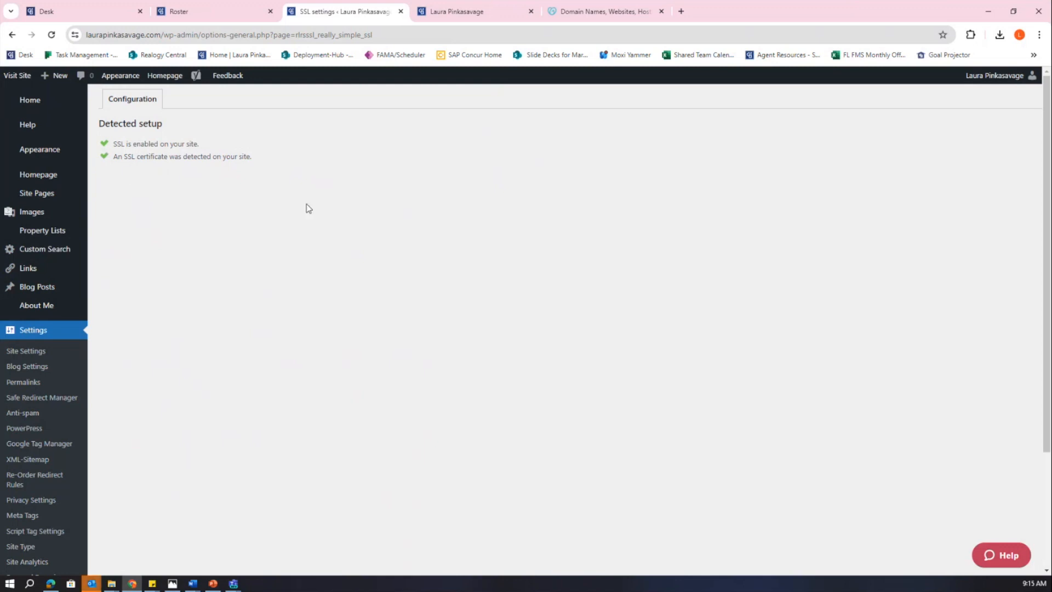
left_click(33, 102)
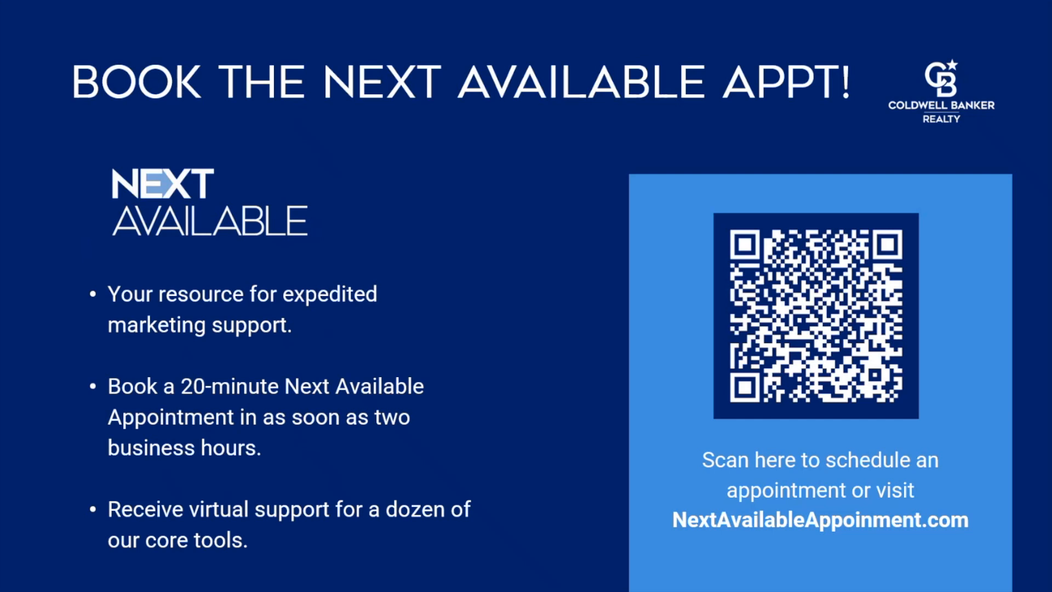